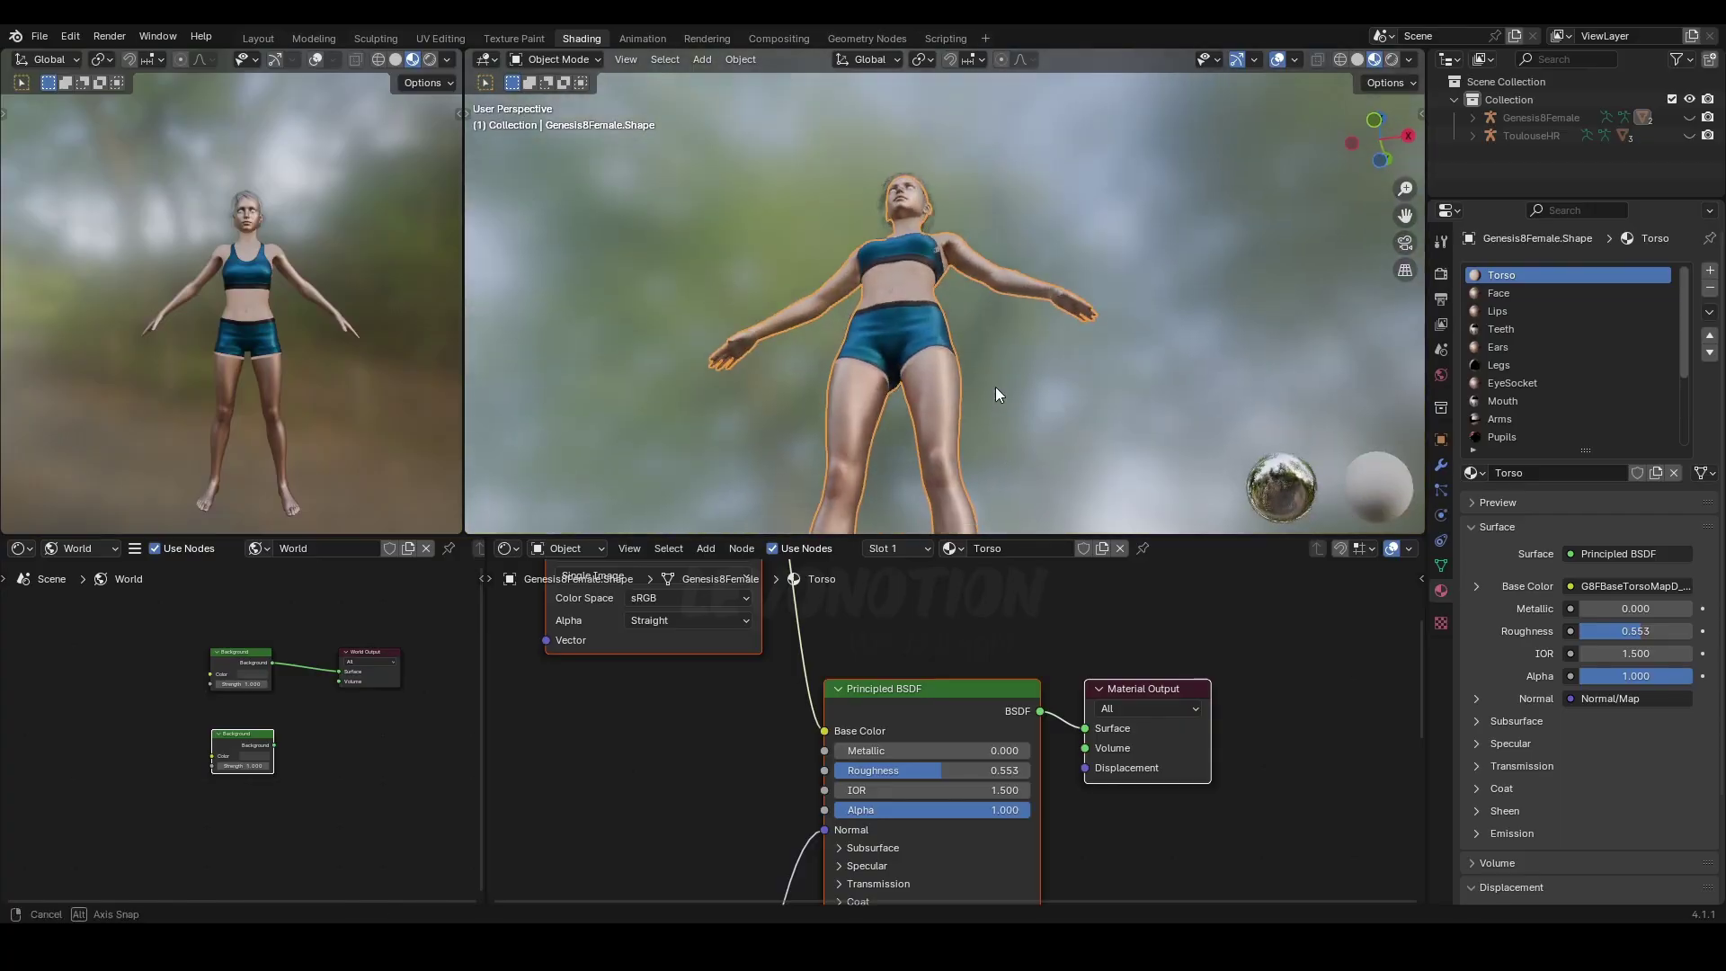
Turn the DAZ figure to face the camera front-on using the view cube
mouse_move(996, 394)
middle_down()
mouse_move(1038, 408)
mouse_move(1044, 341)
mouse_move(1006, 278)
mouse_move(1008, 423)
middle_up()
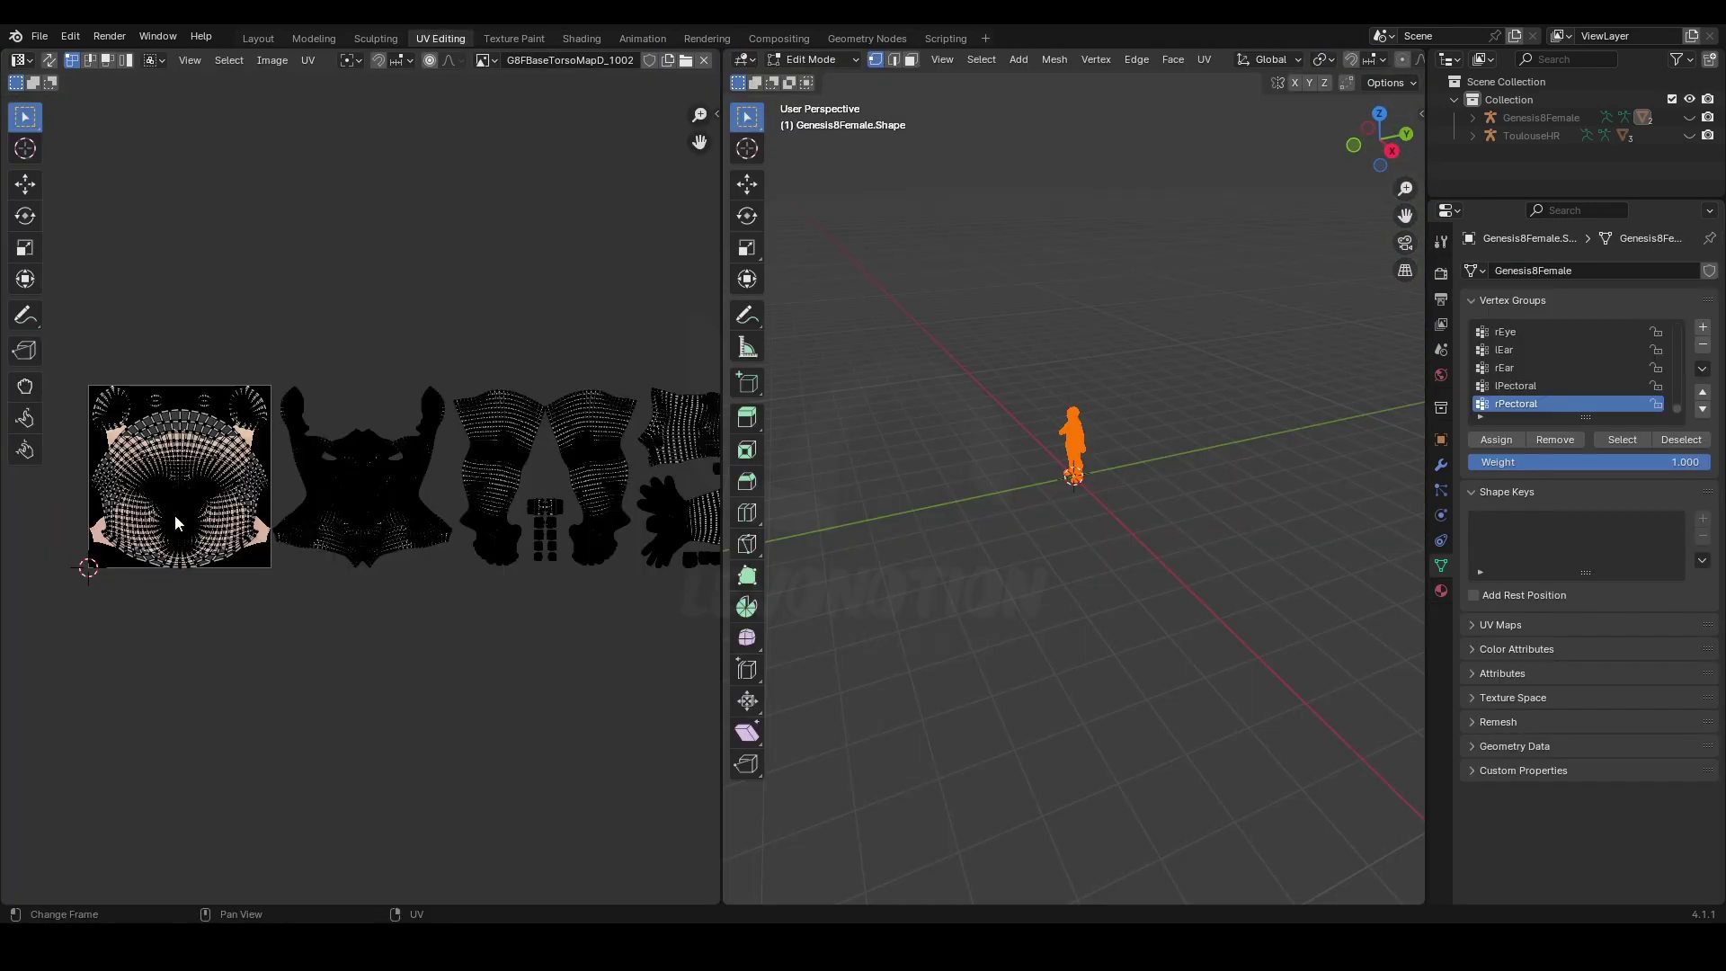
middle_drag(174, 514, 282, 511)
scroll(282, 520, up, 2)
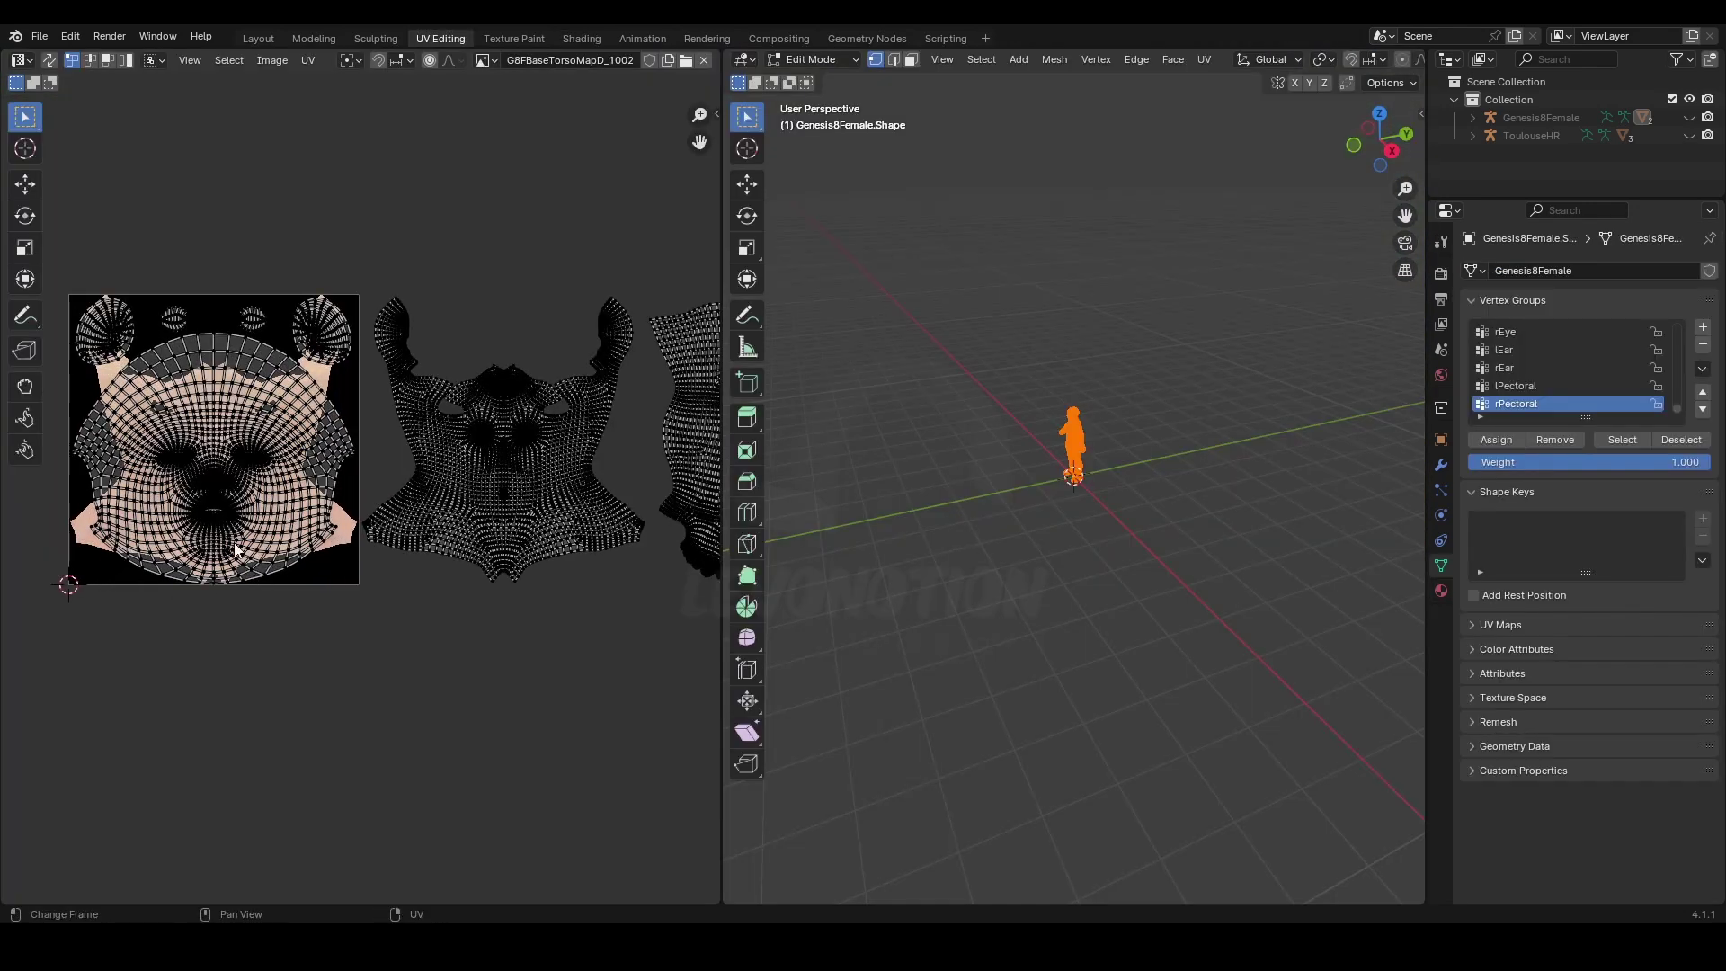
middle_drag(340, 572, 244, 525)
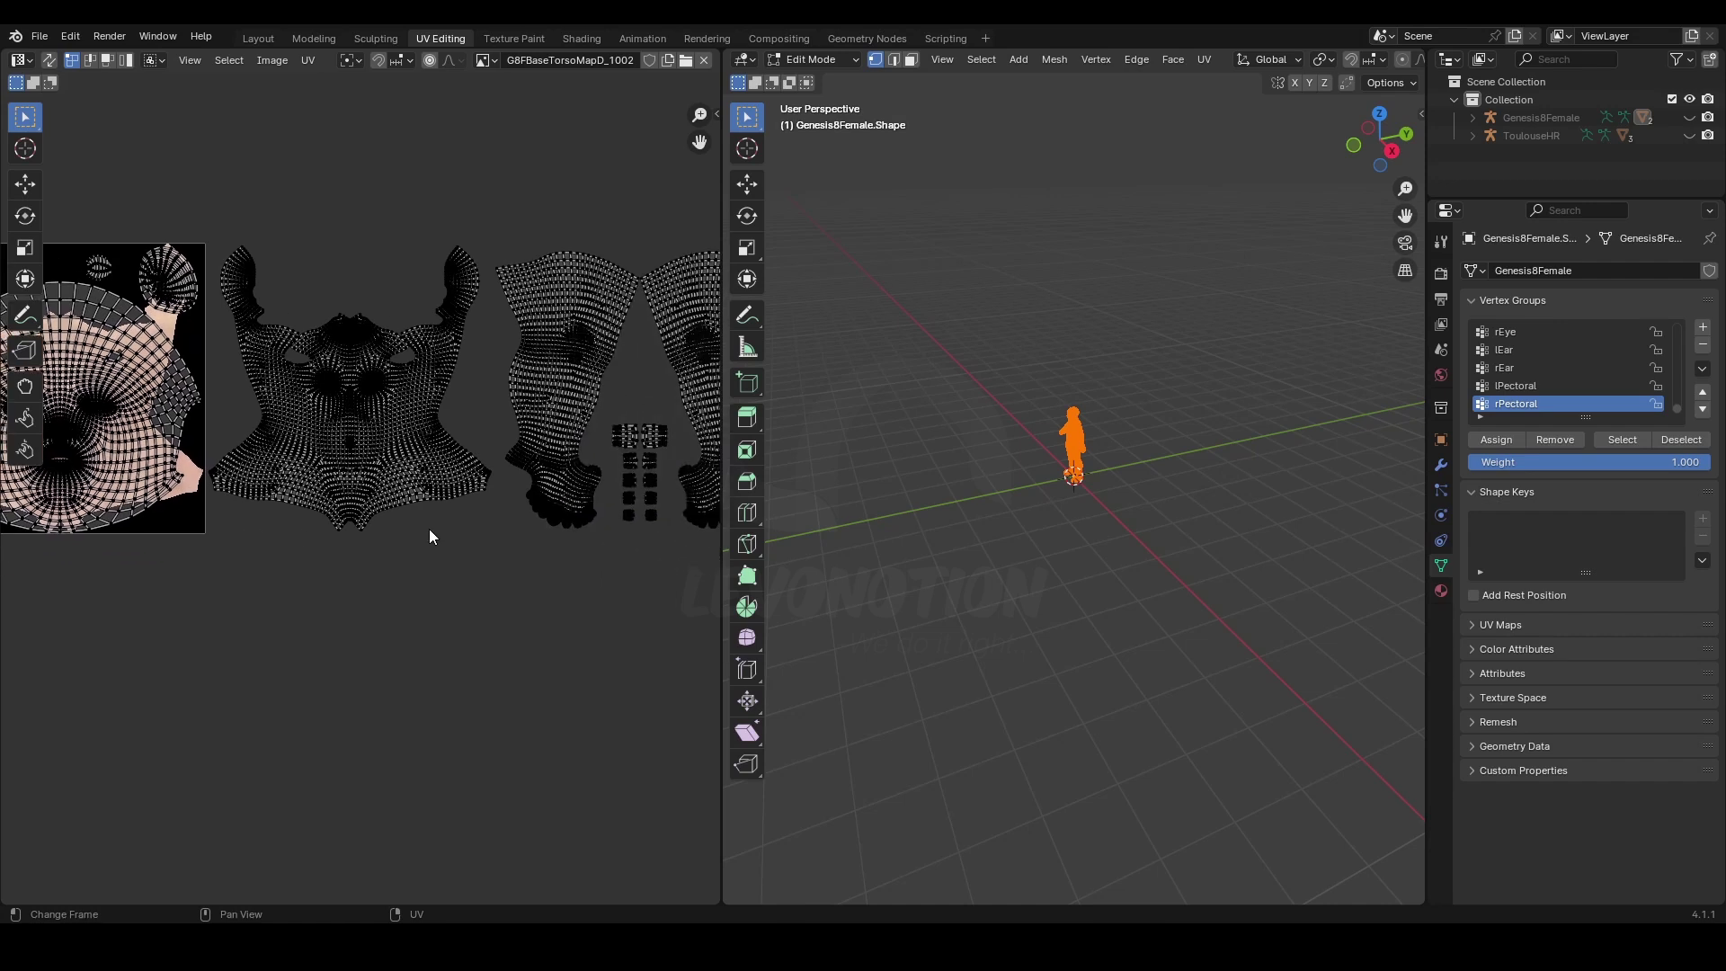
scroll(429, 537, right, 5)
scroll(559, 554, right, 6)
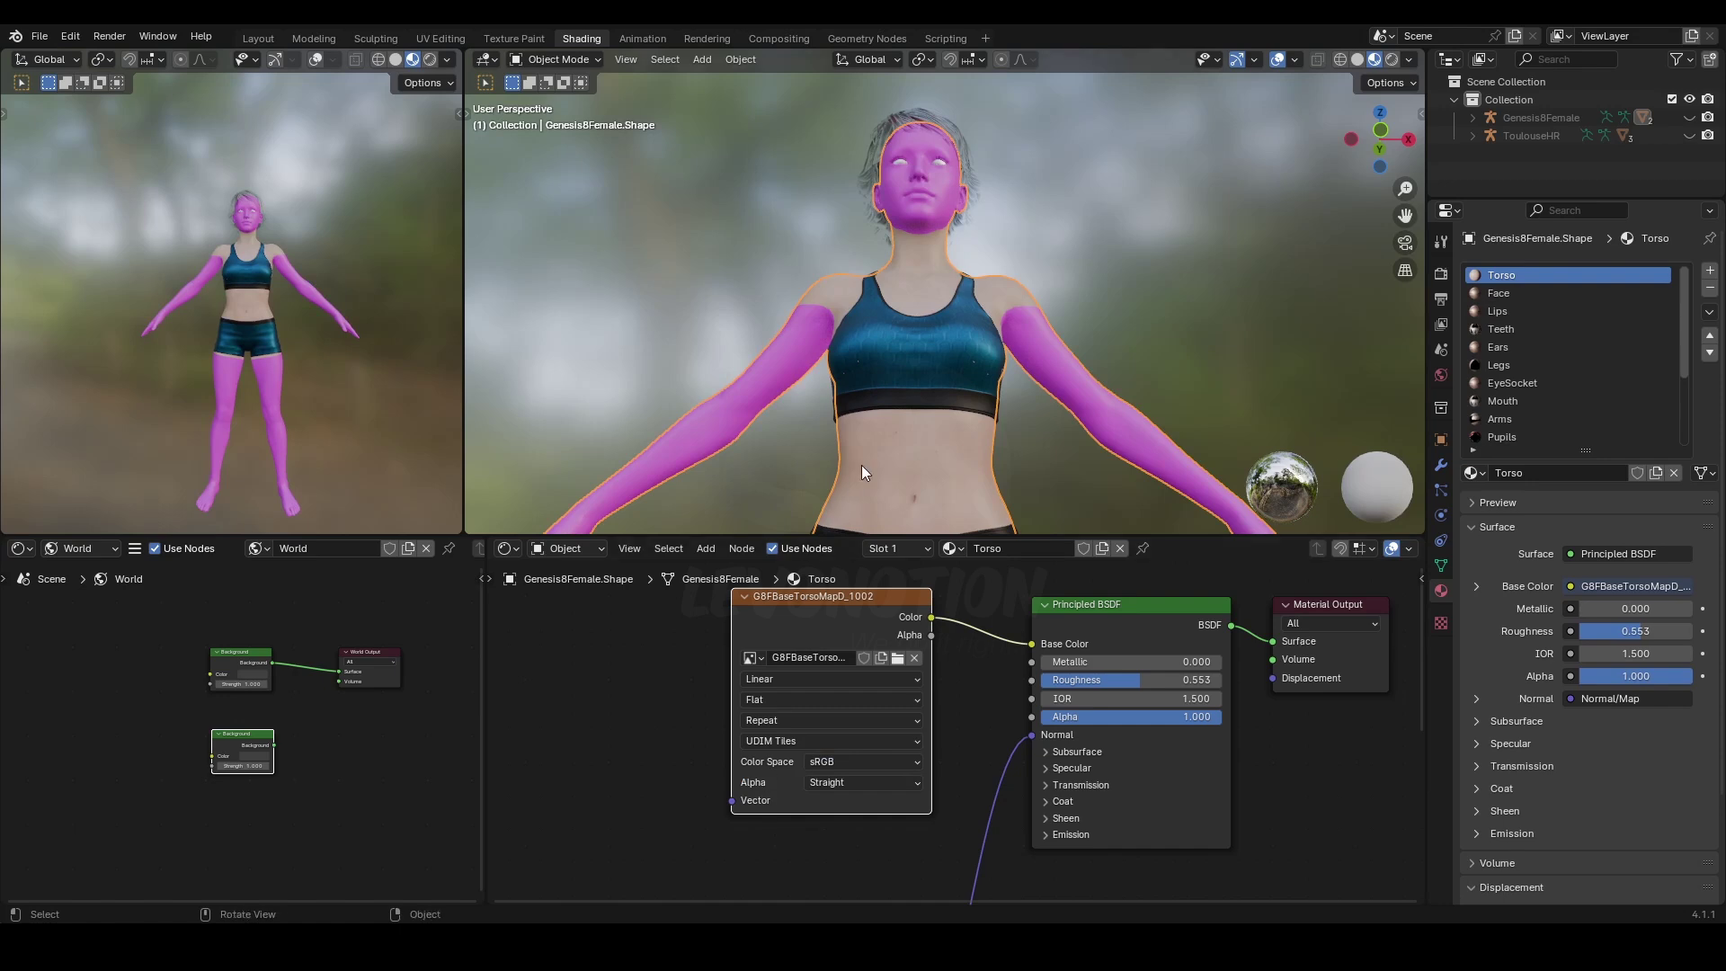
scroll(861, 466, down, 5)
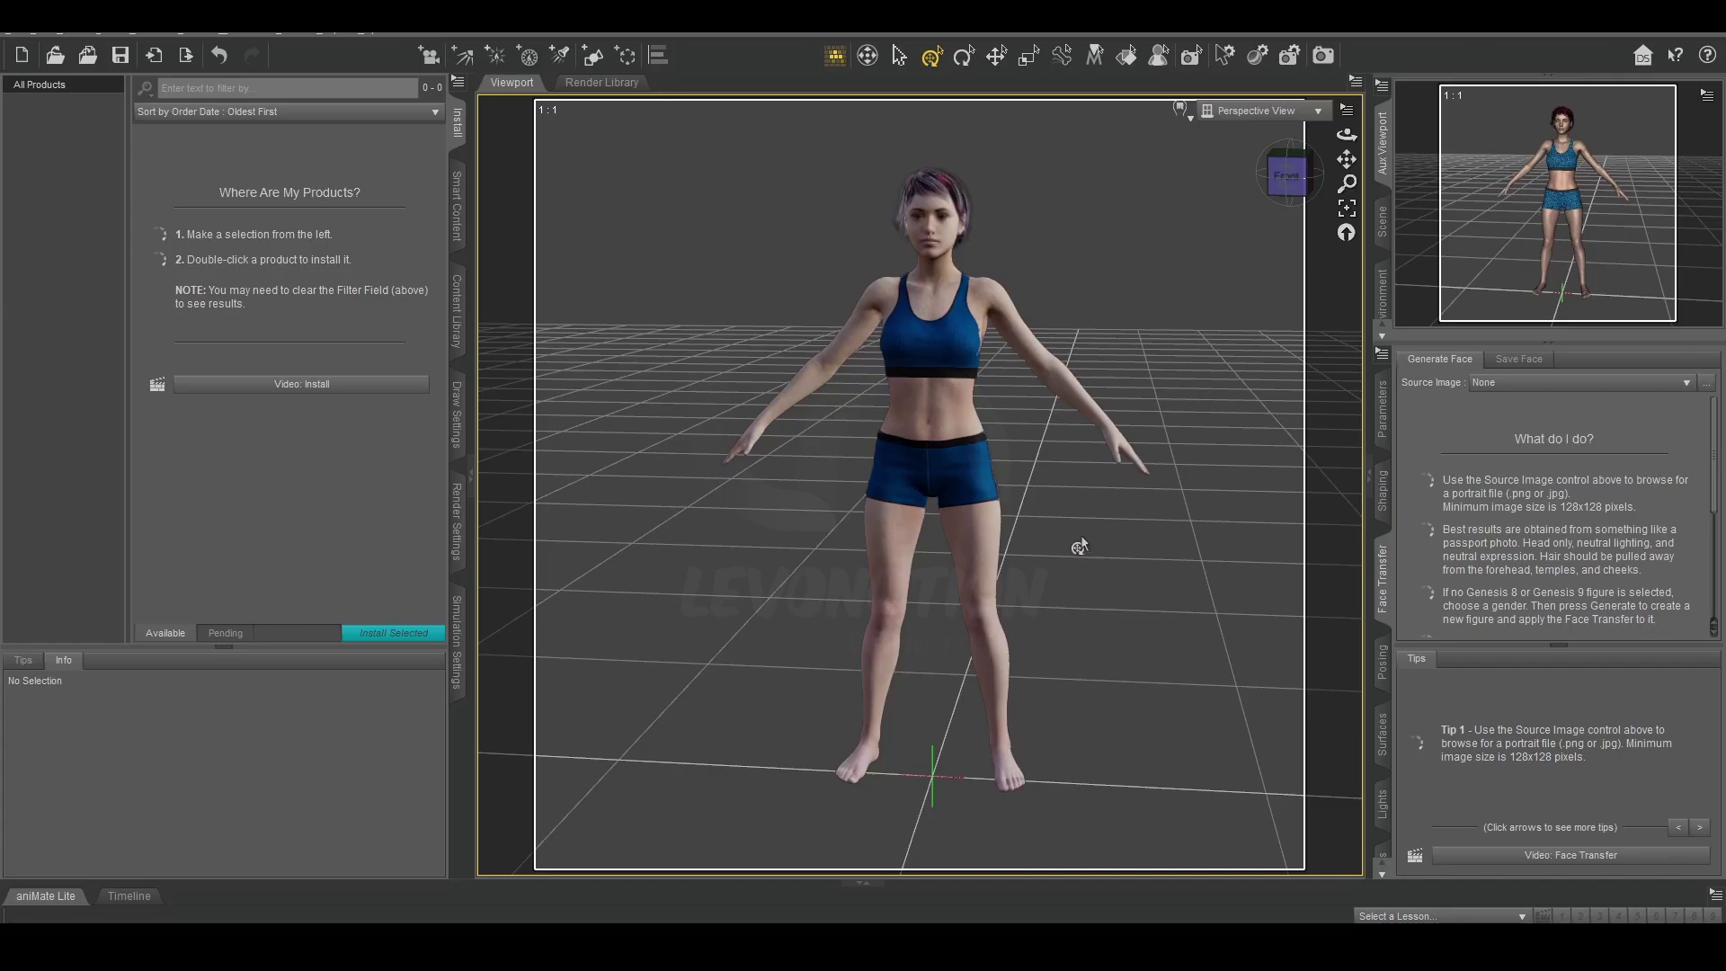
click(1288, 176)
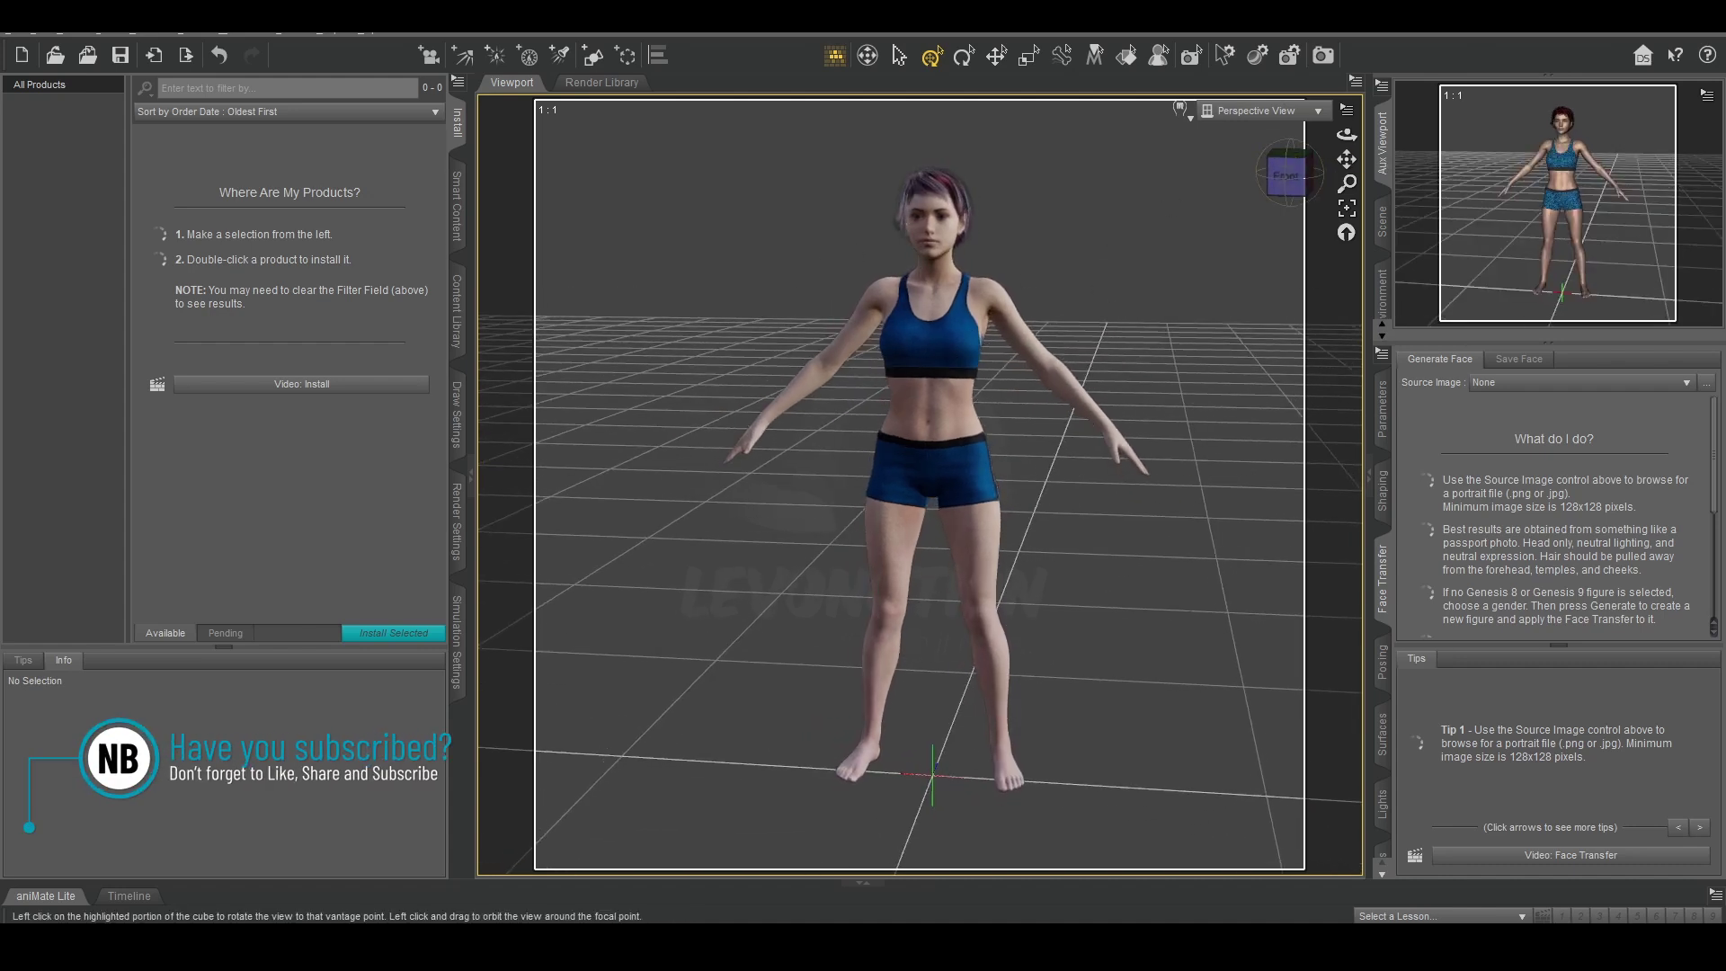
Export the scene as FBX, overwriting Genesis Female.fbx in the DAZ folder
click(14, 34)
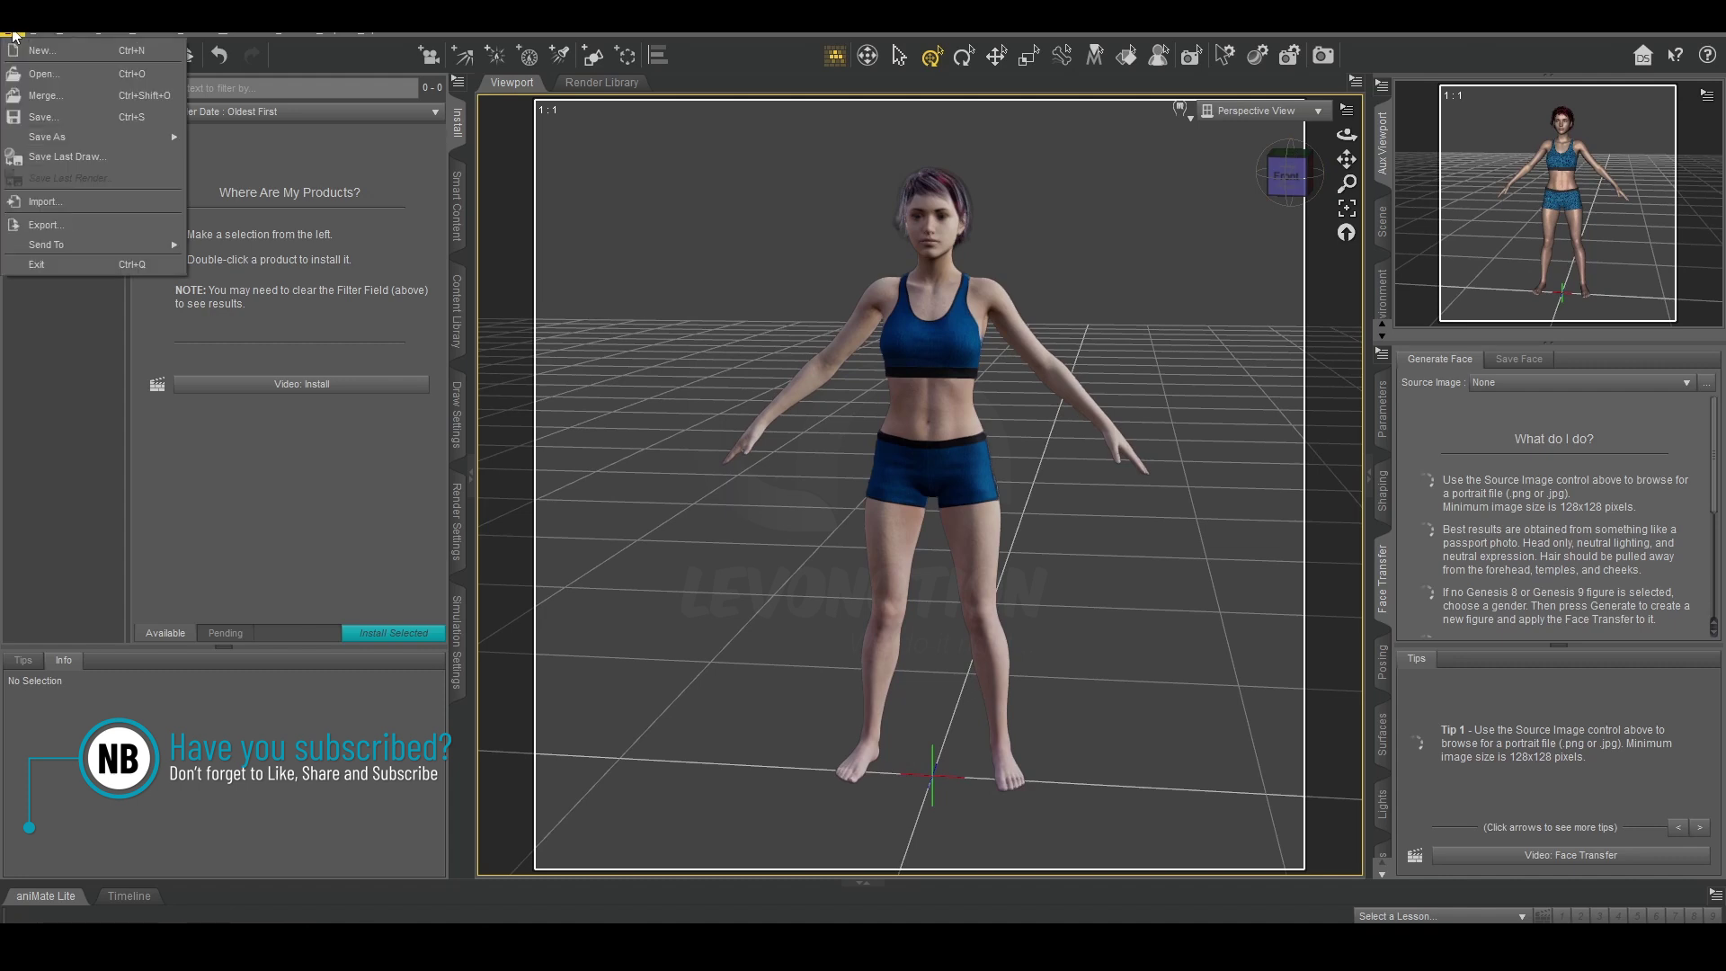
click(70, 225)
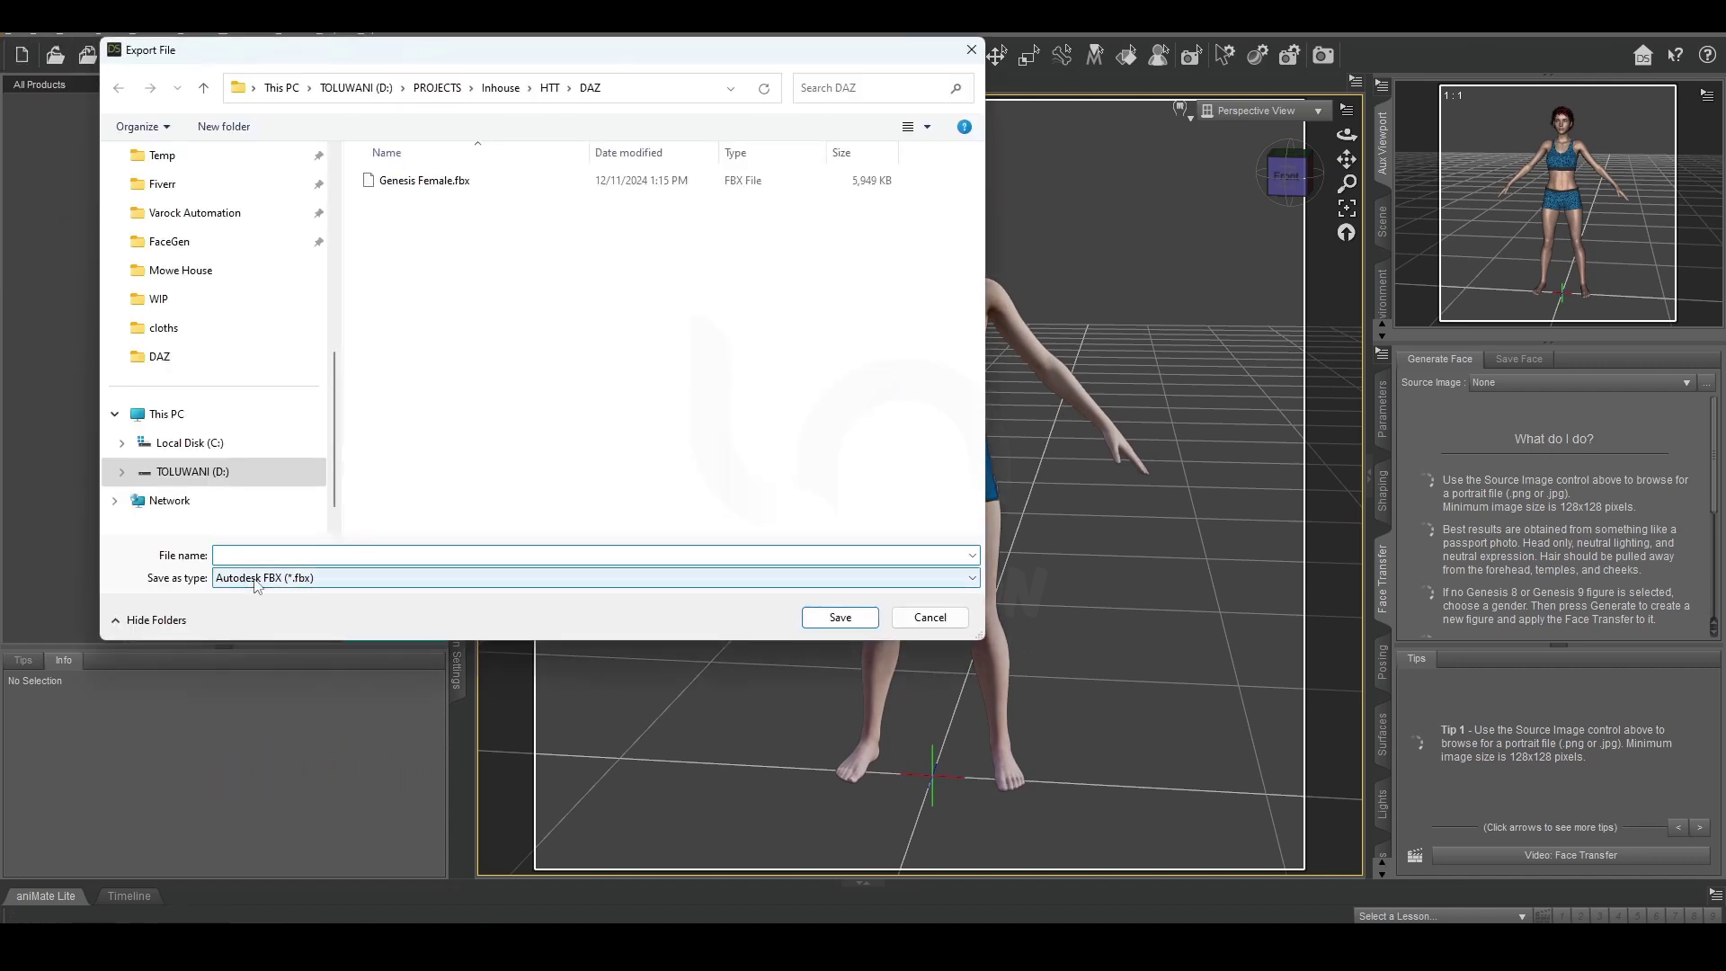
double_click(423, 180)
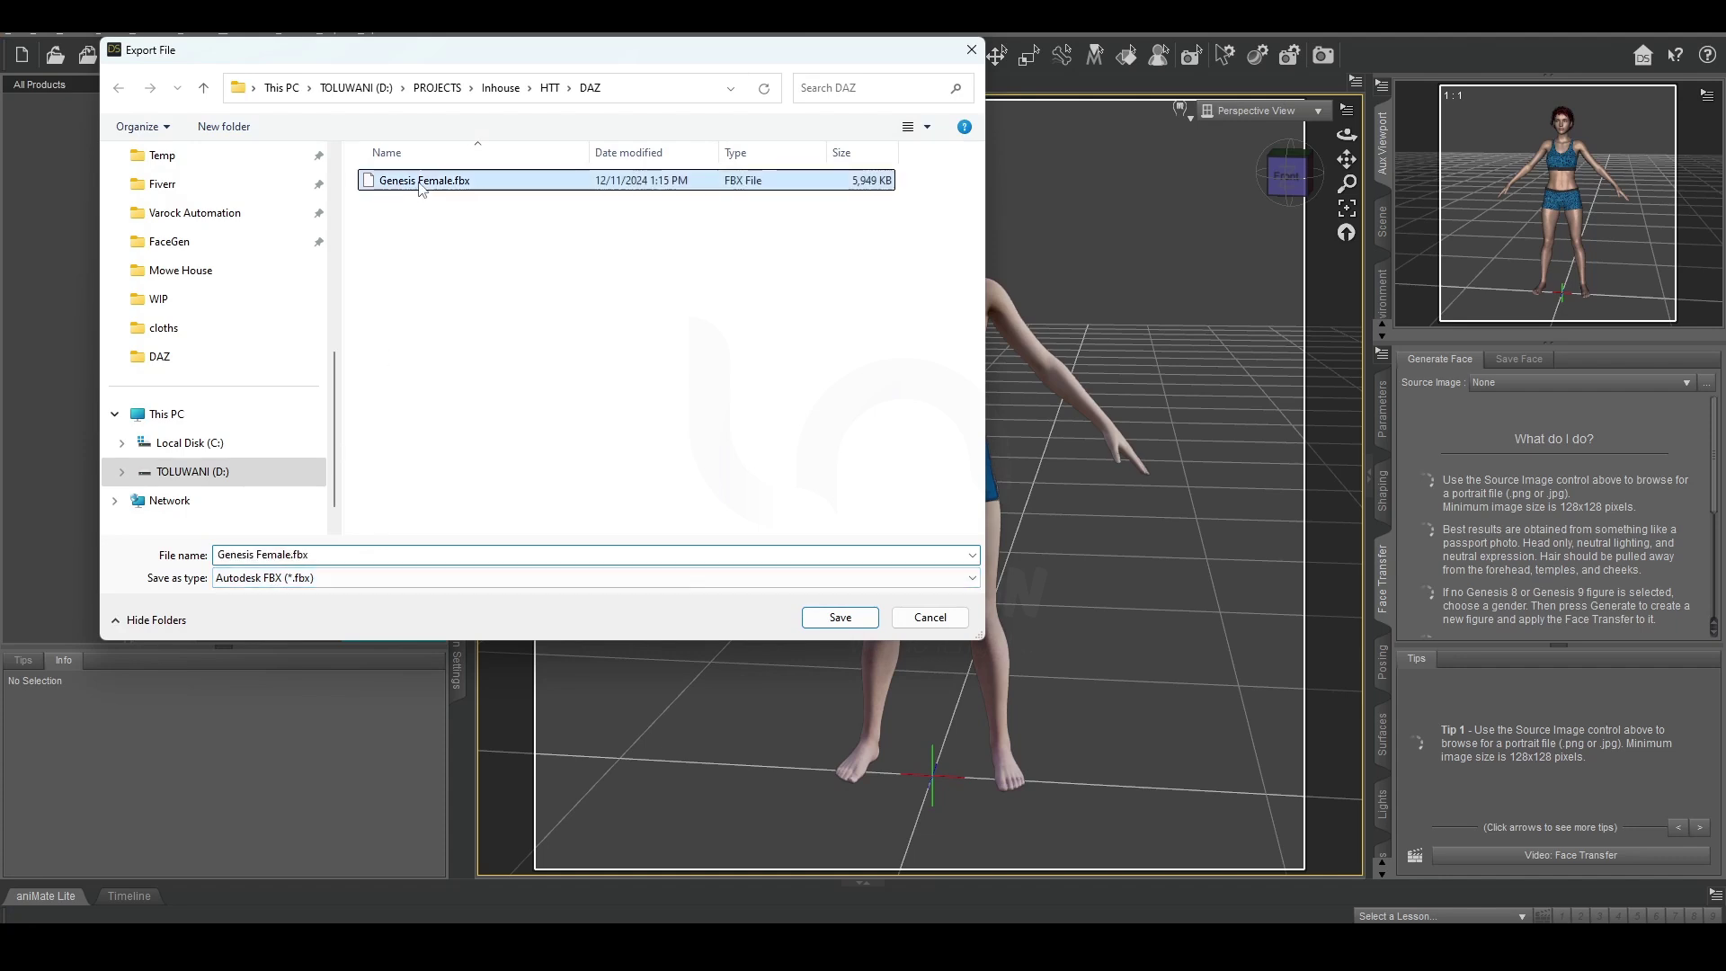
click(788, 482)
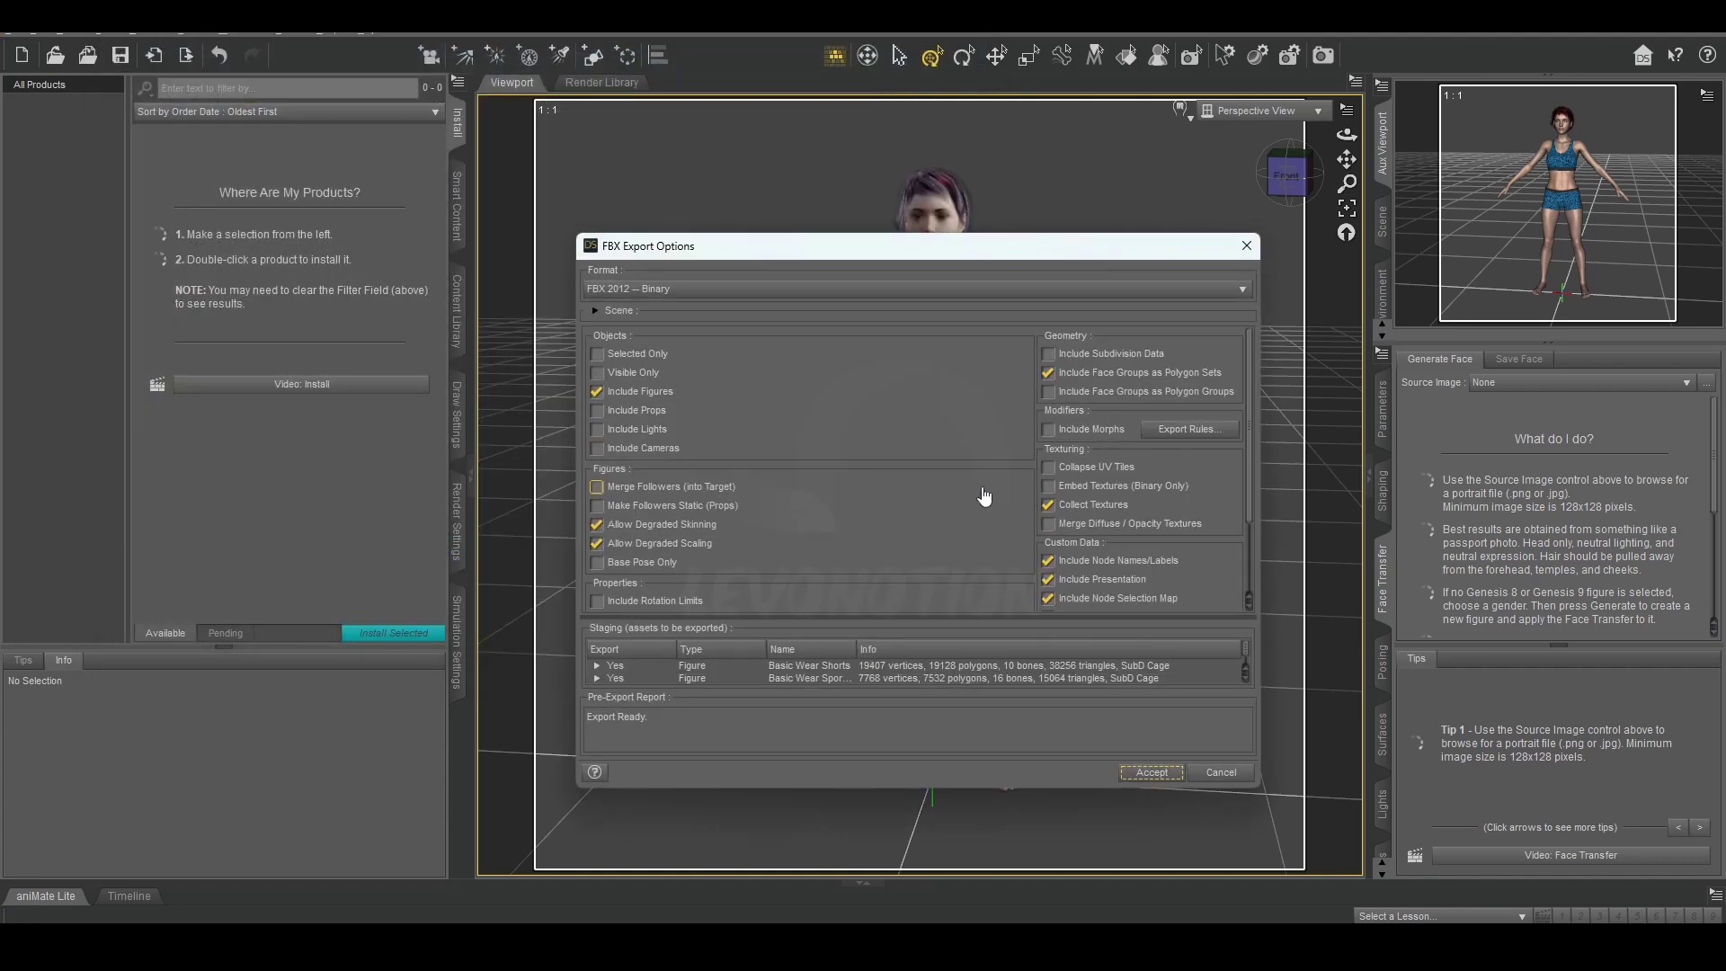
click(1049, 504)
click(1051, 488)
click(1049, 506)
click(1085, 512)
Accept the FBX Export Options to write Genesis Female.fbx
mouse_move(764, 921)
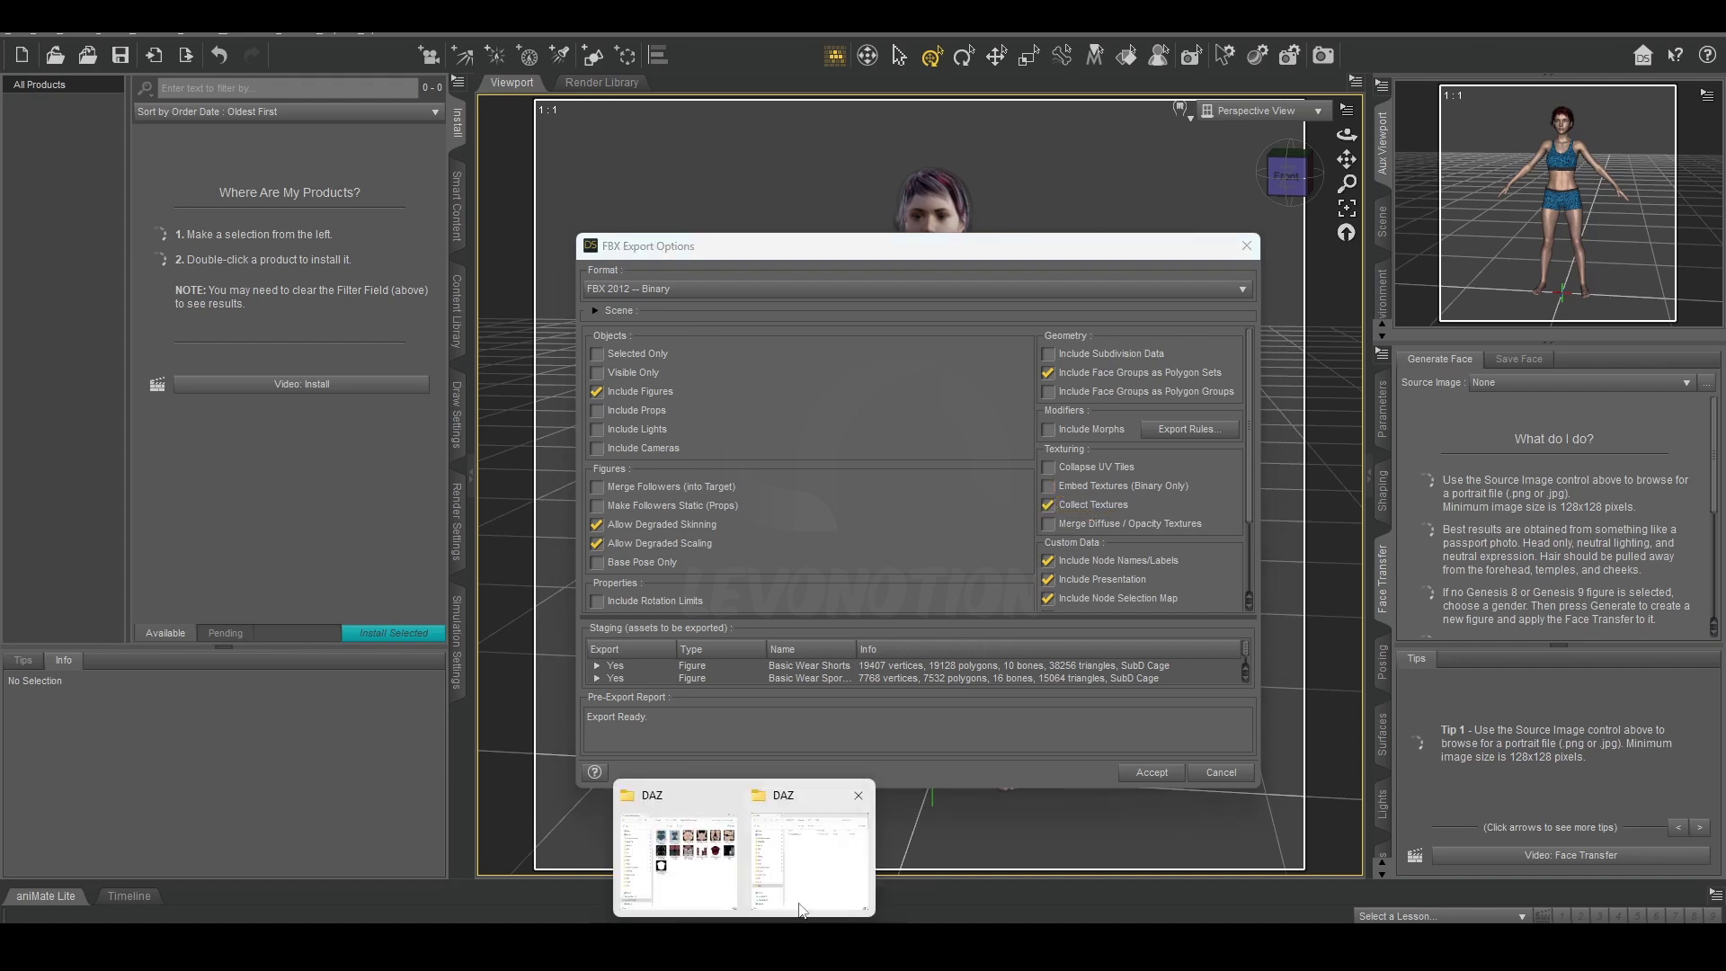
click(820, 888)
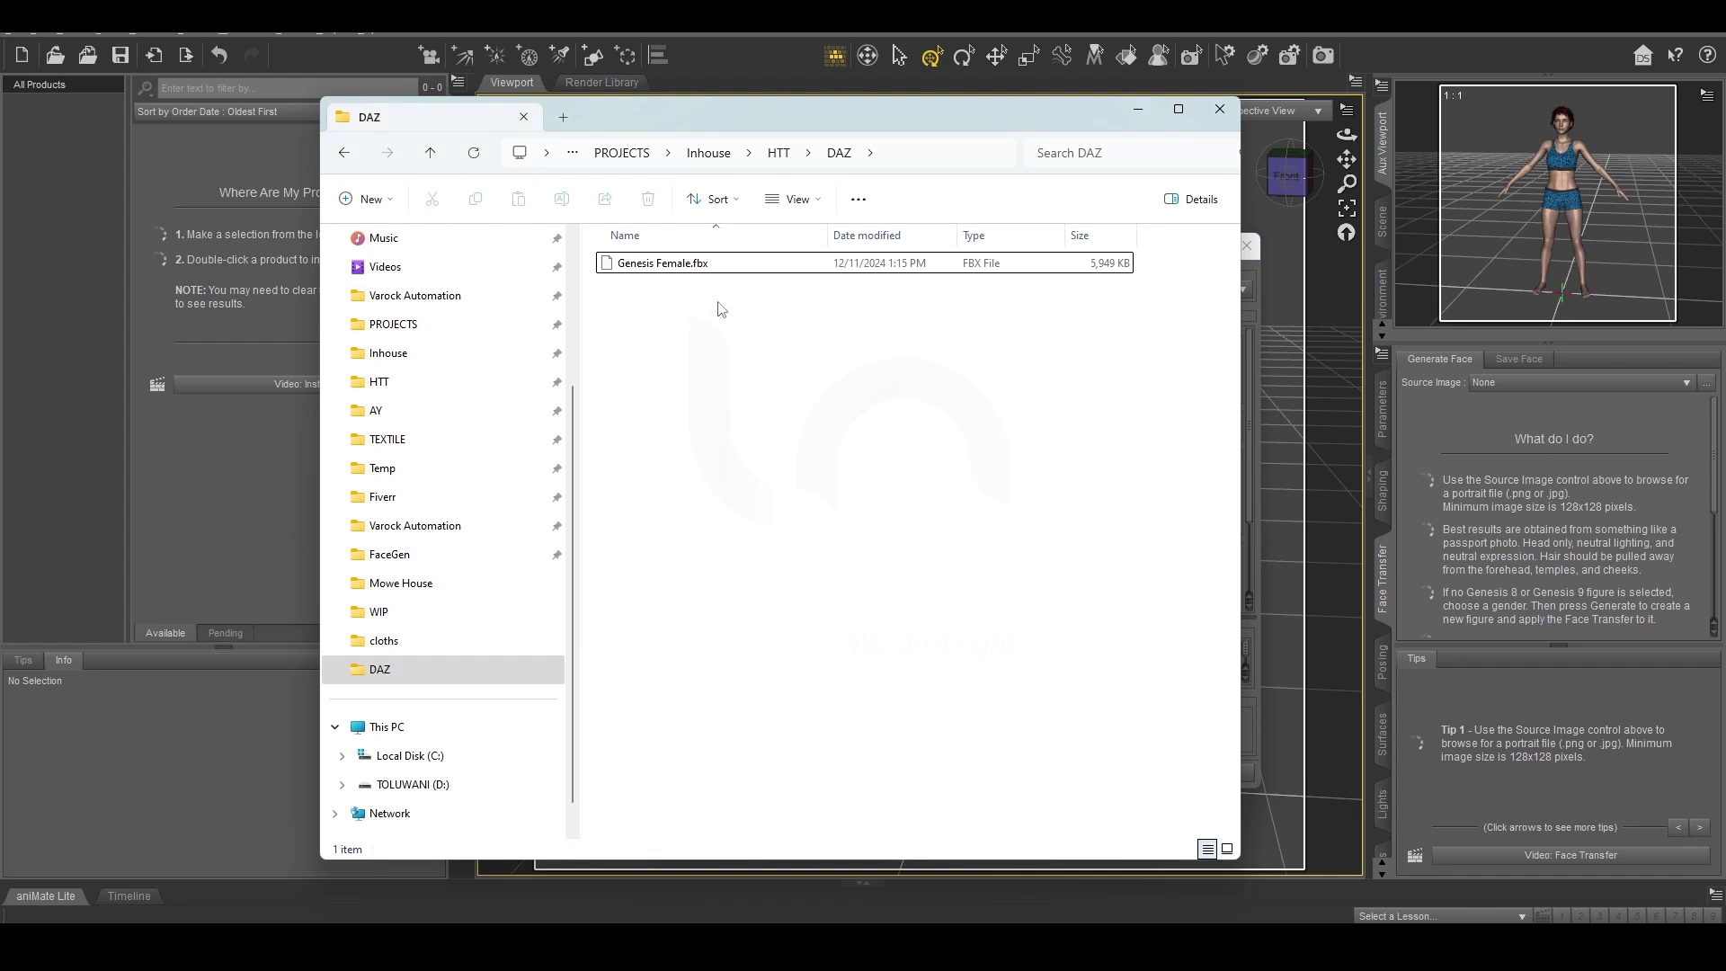
click(1261, 315)
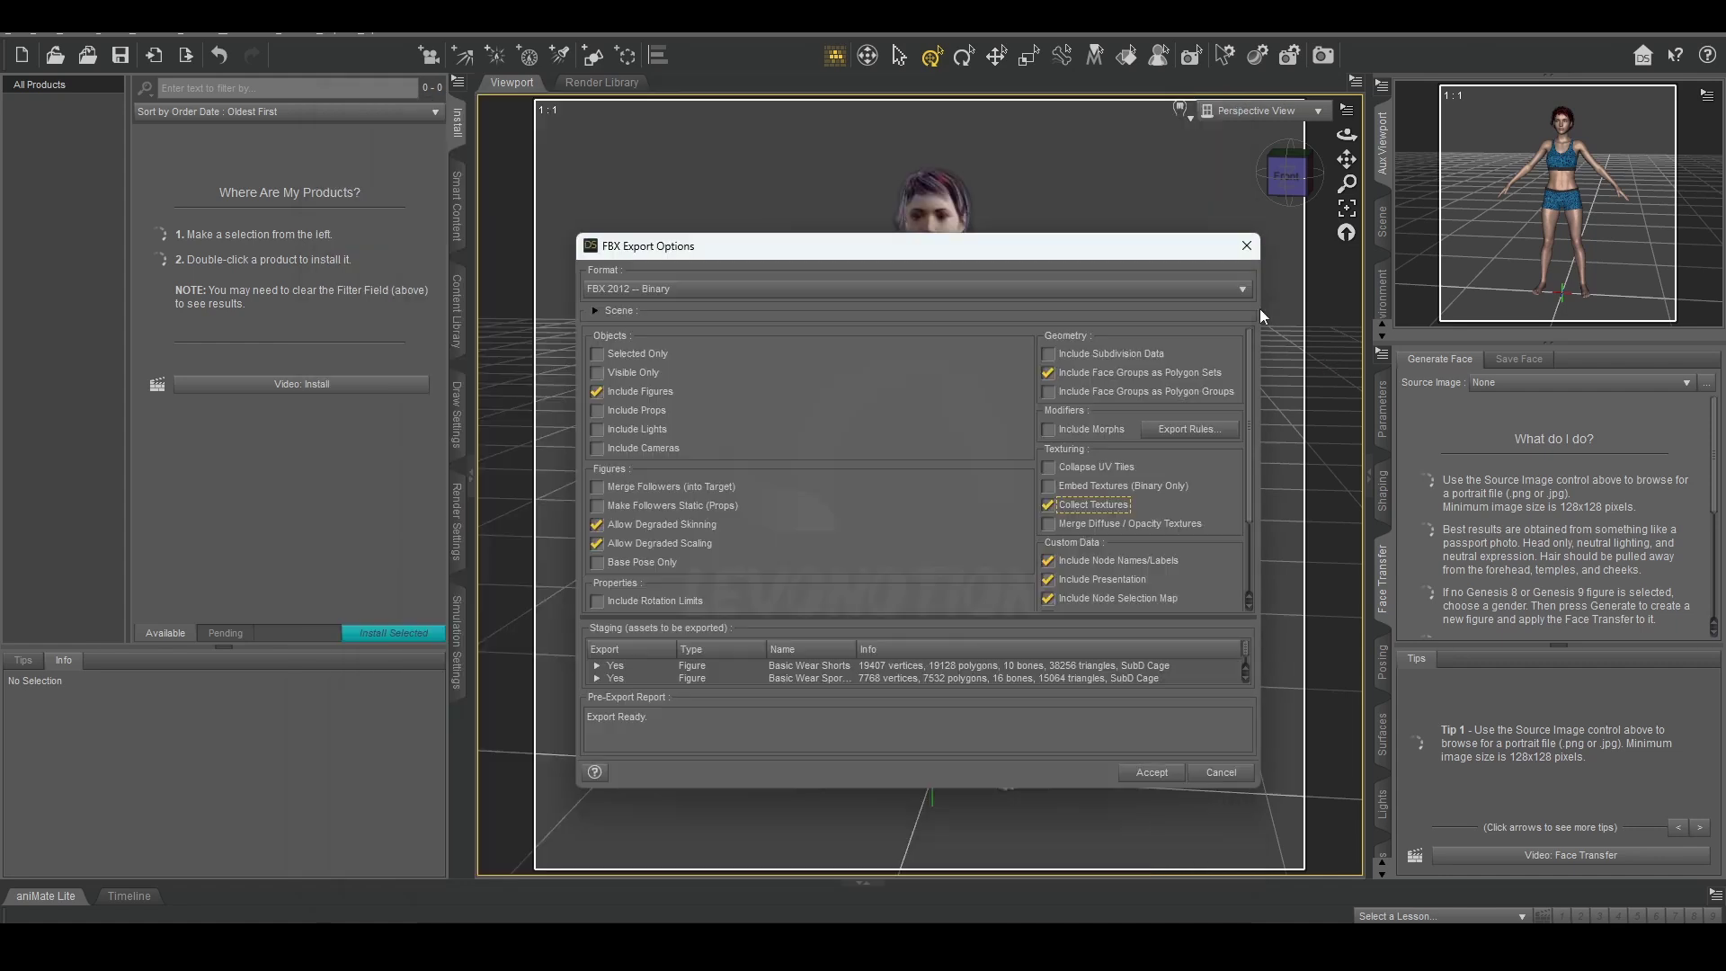
click(1155, 774)
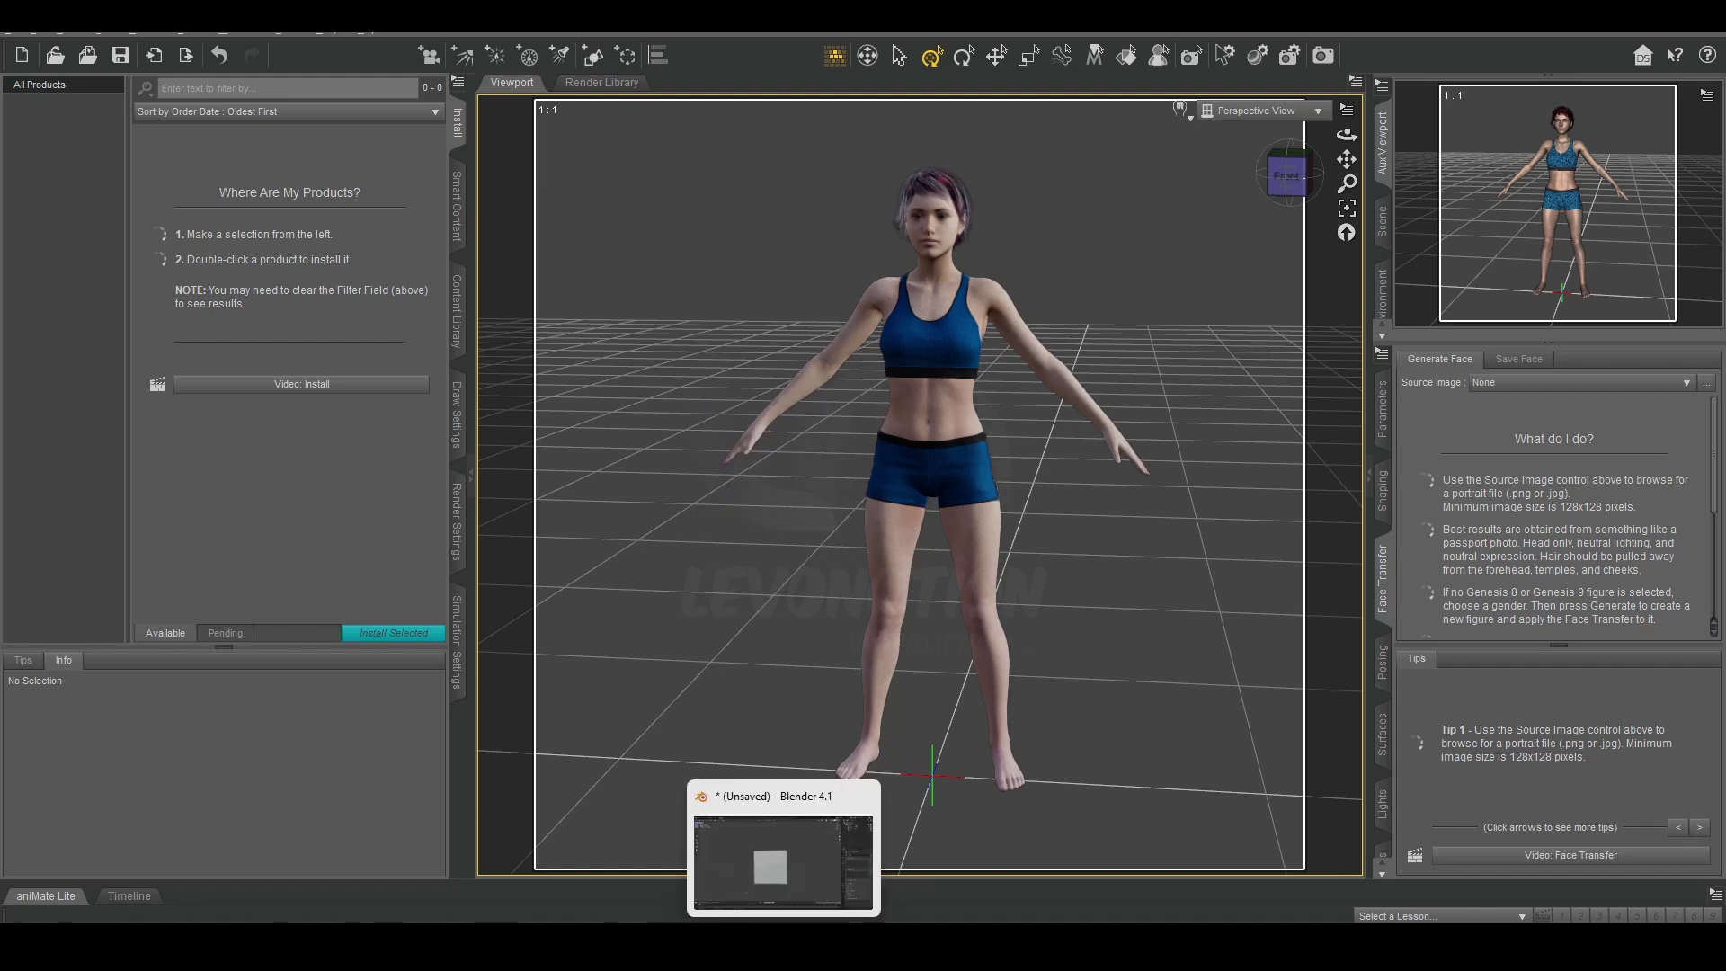
Open the Genesis Female.images folder holding the 13 exported texture JPGs
mouse_move(743, 944)
click(845, 874)
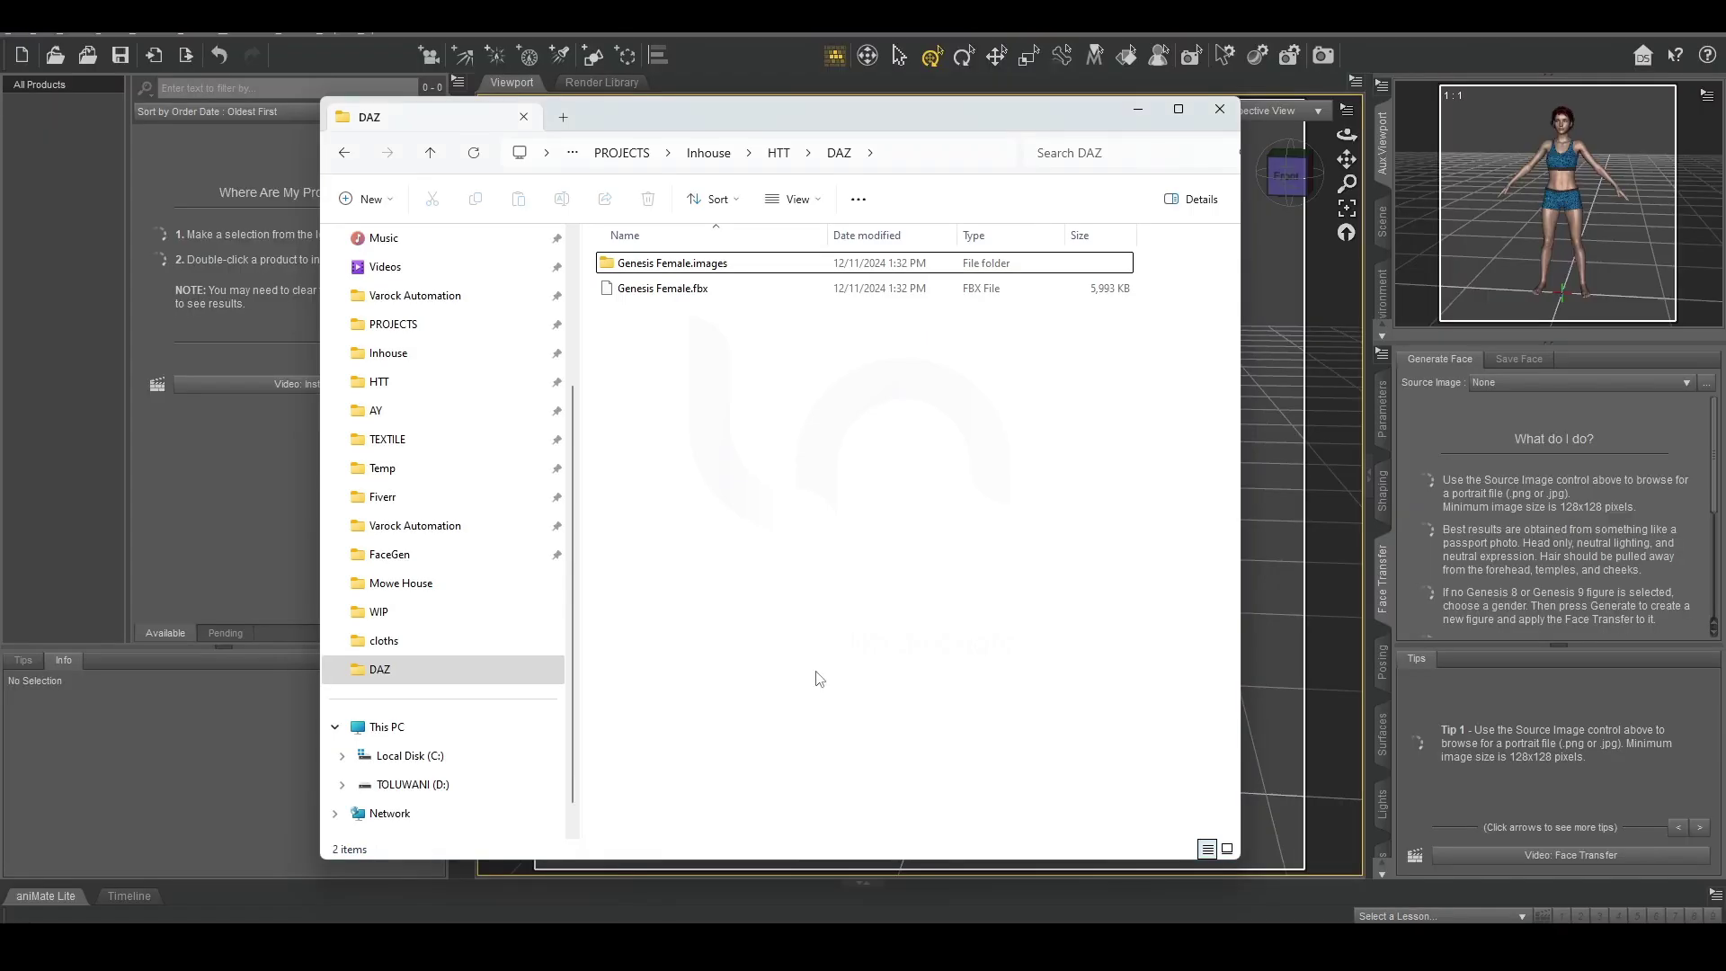
double_click(689, 270)
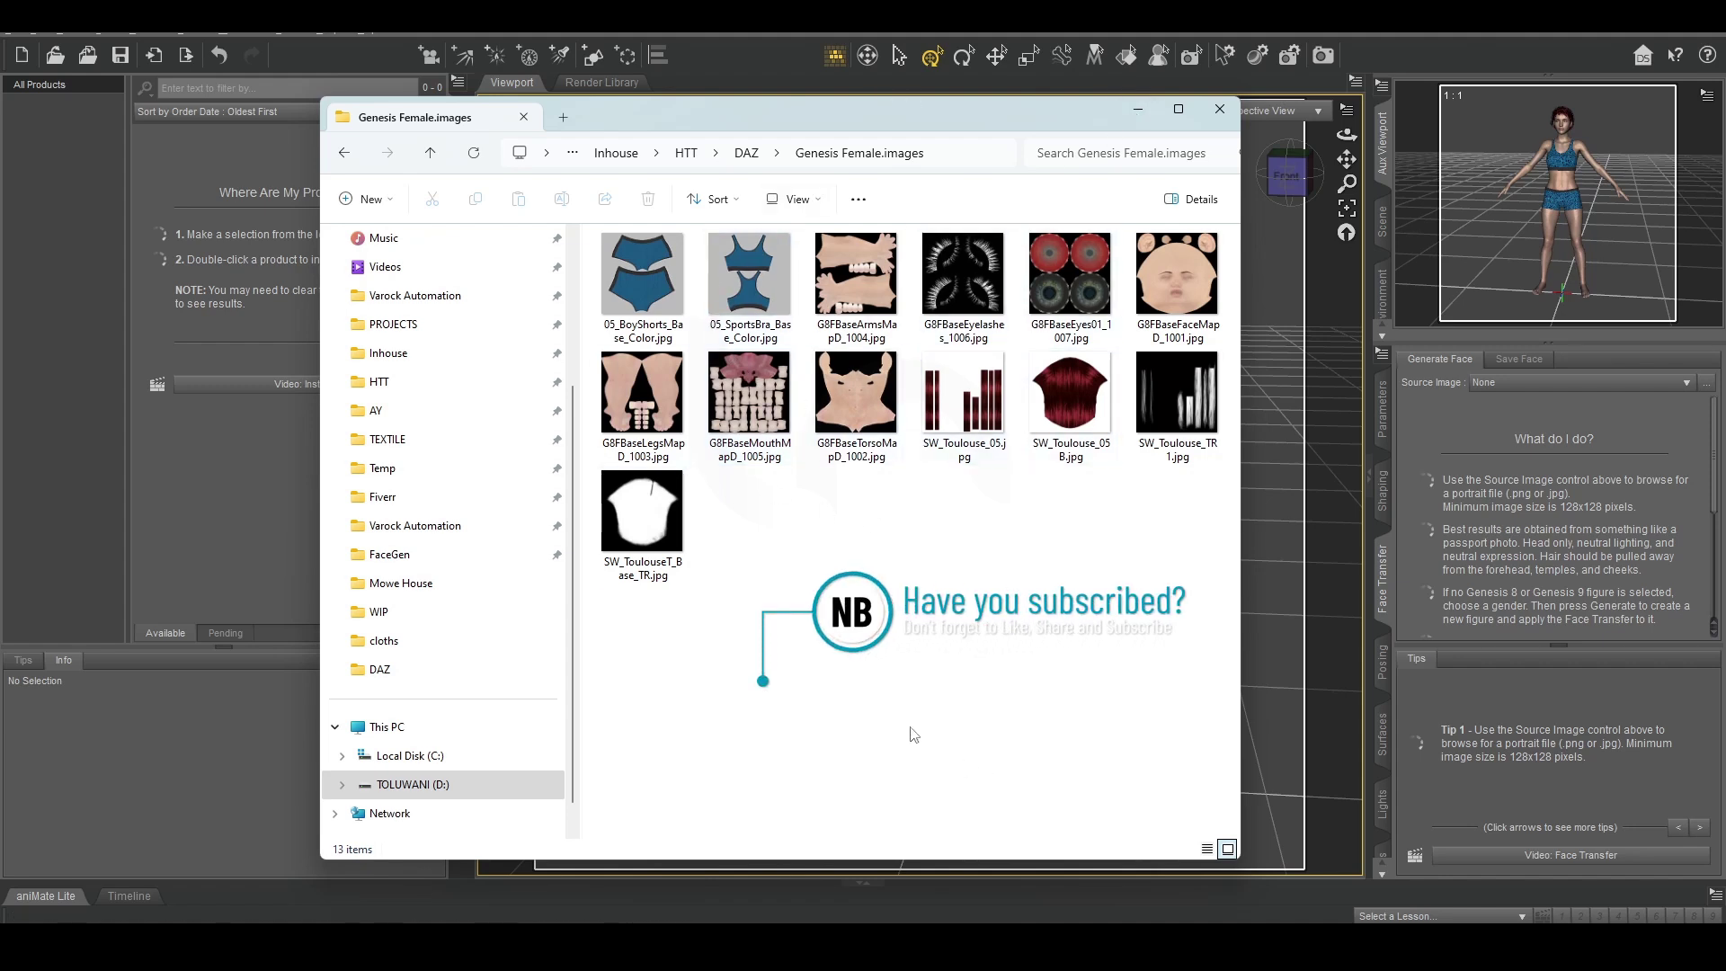
Delete the default cube in Blender
click(846, 837)
click(785, 581)
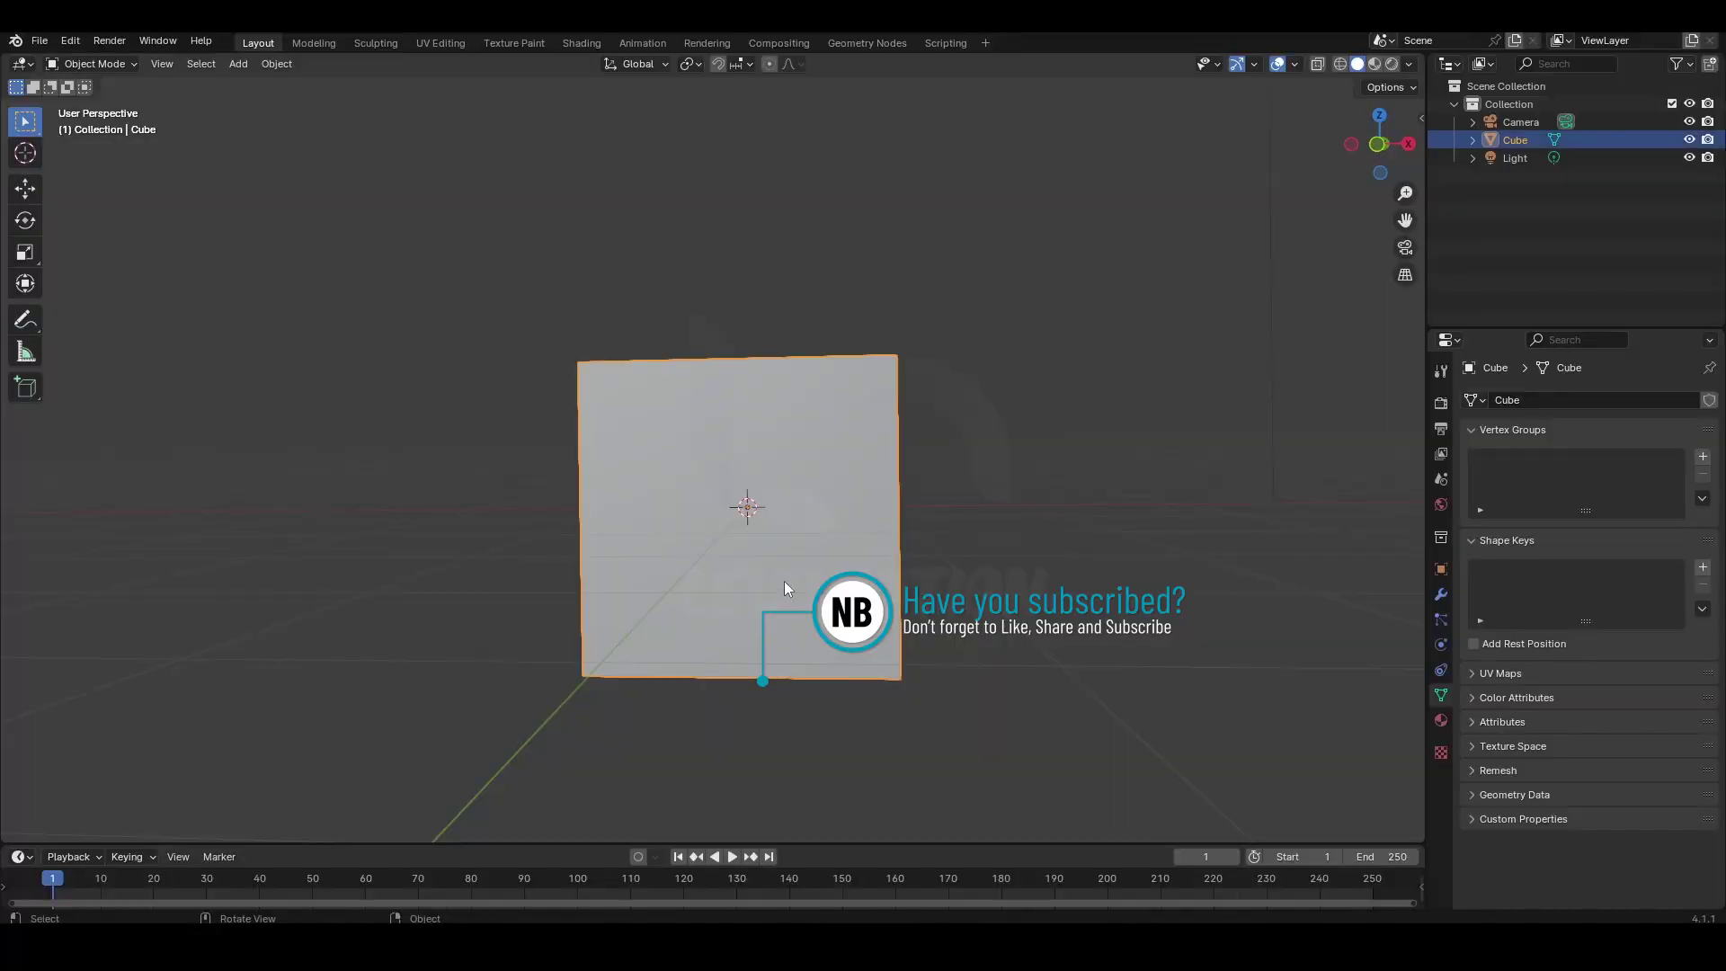
key(x)
click(784, 581)
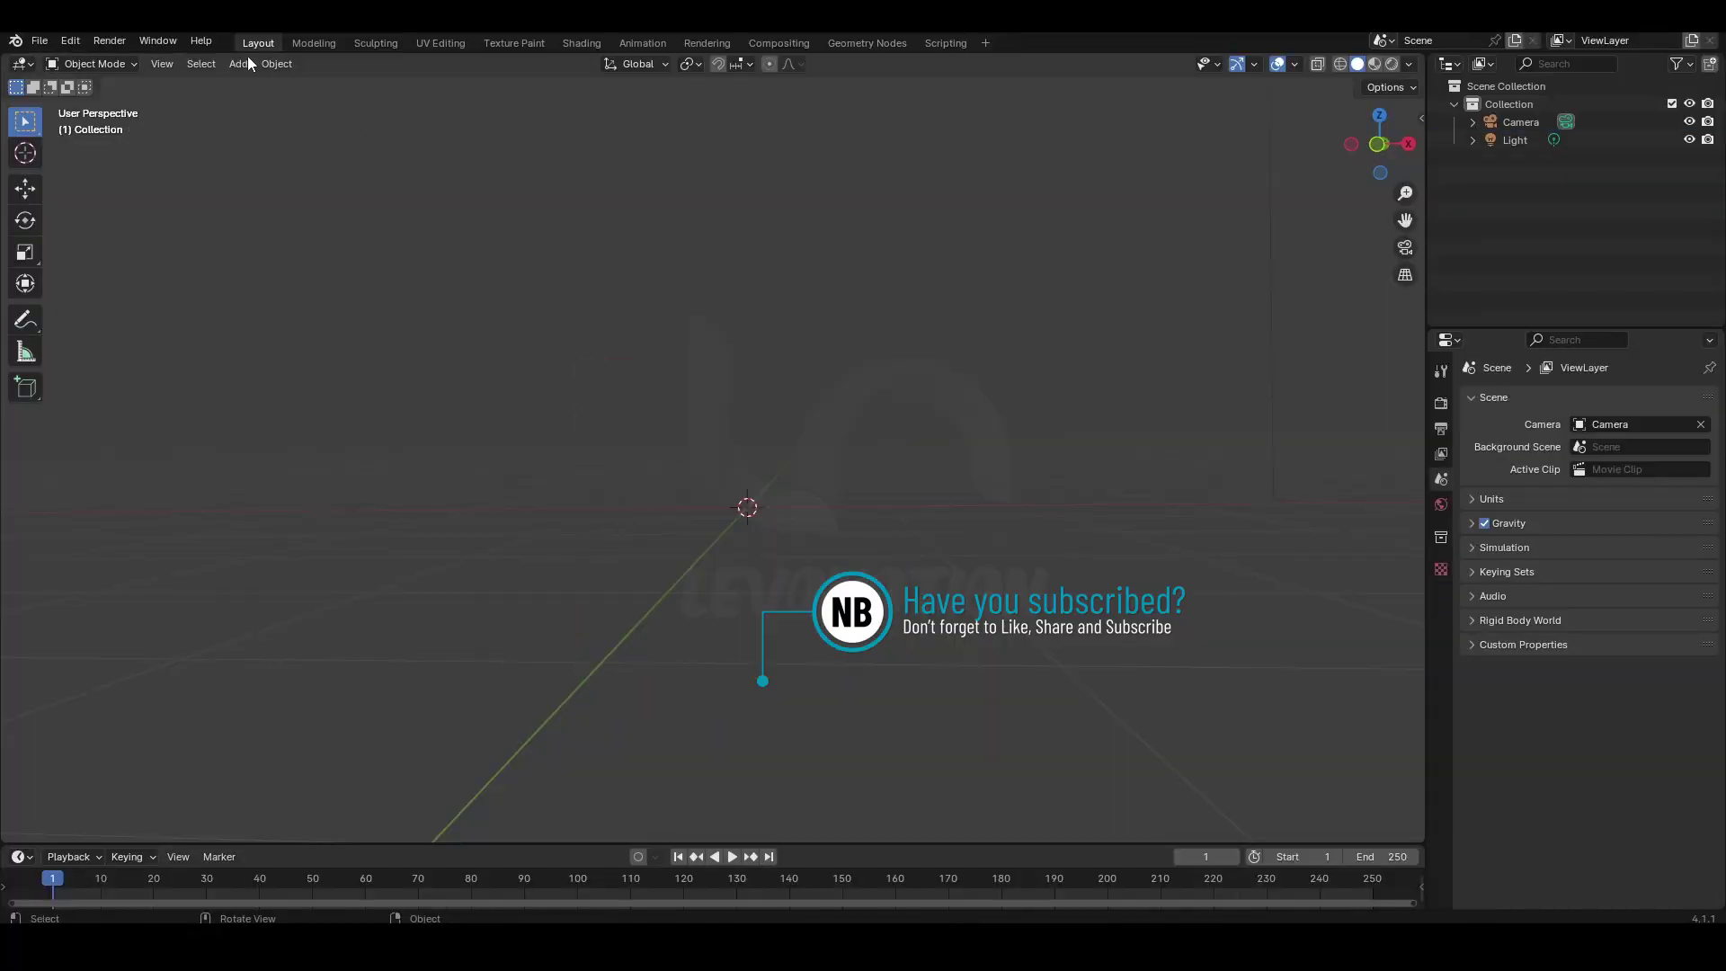
Import Genesis Female.fbx into the scene as FBX
click(39, 40)
mouse_move(101, 293)
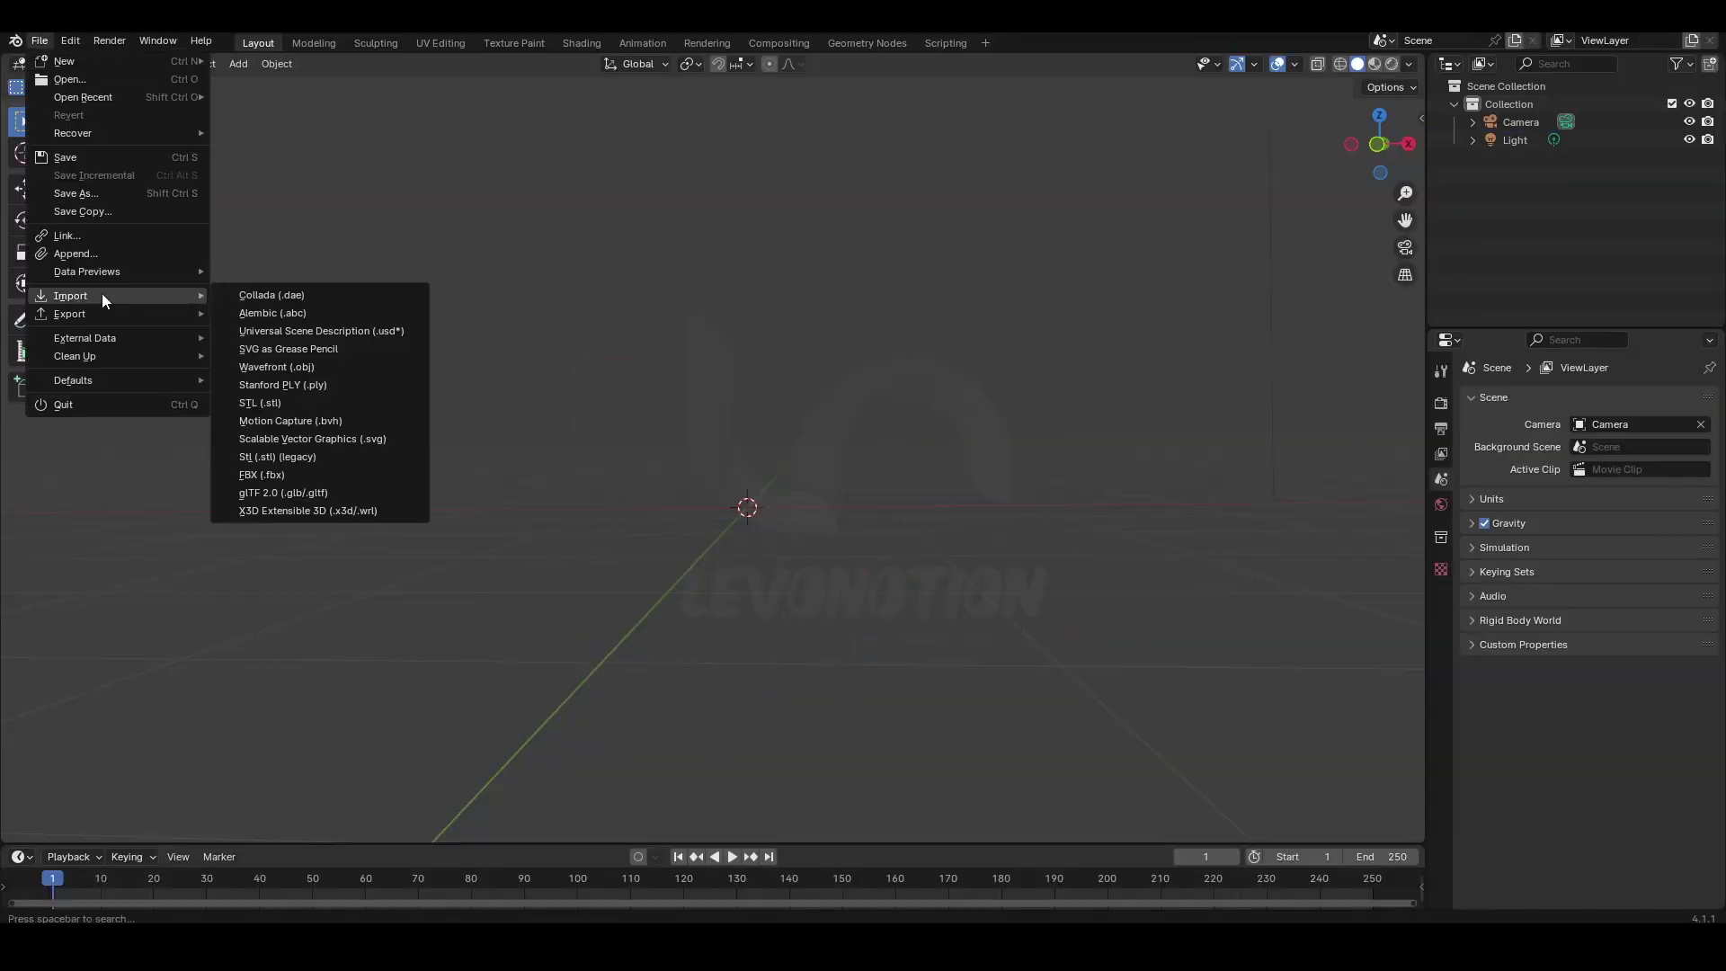
click(306, 475)
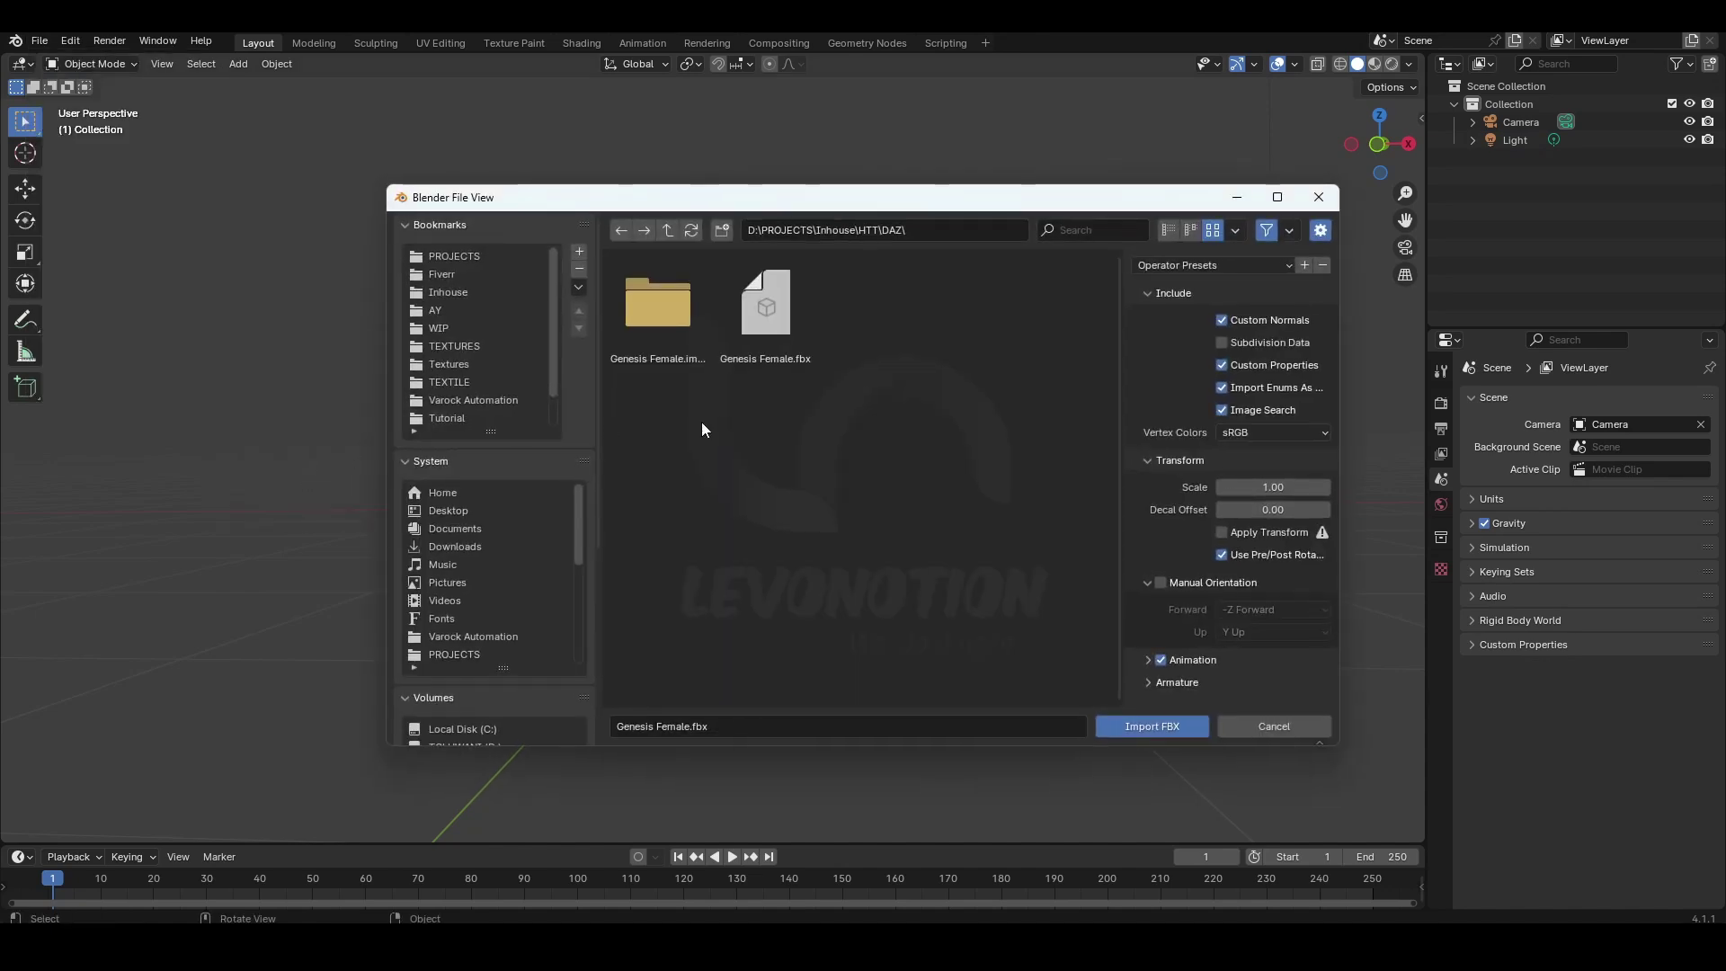
click(772, 329)
click(1160, 728)
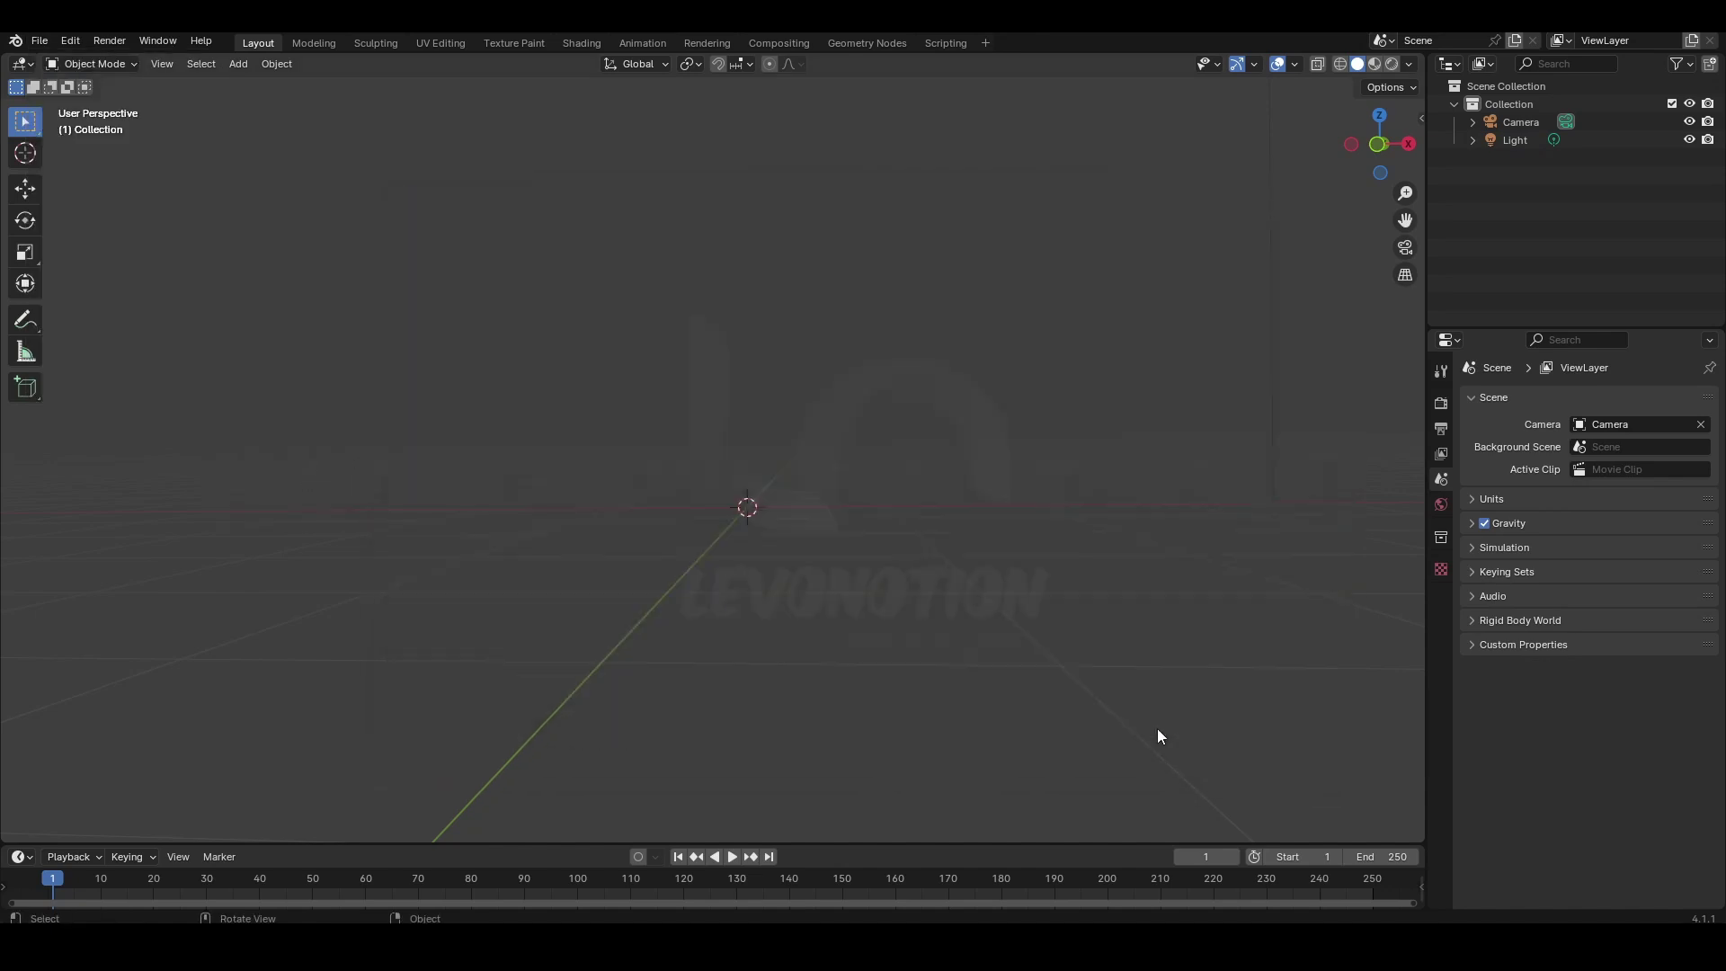
Show the figure in Material Preview with its armatures hidden
scroll(828, 406, up, 3)
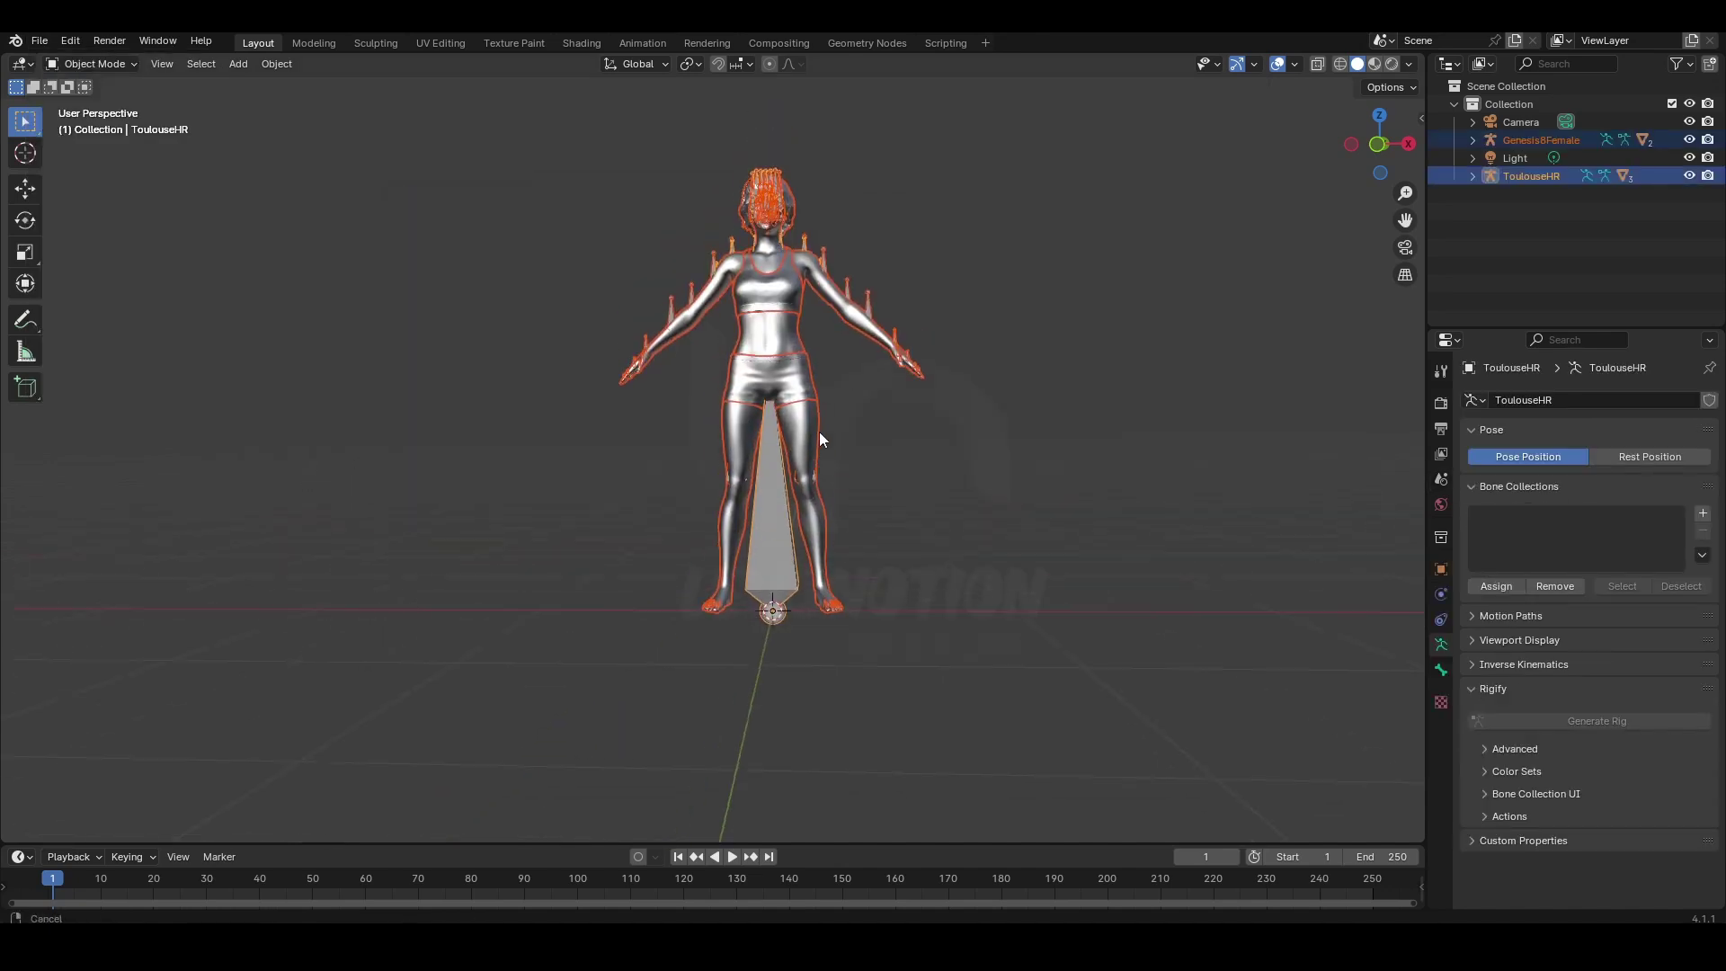
click(1378, 63)
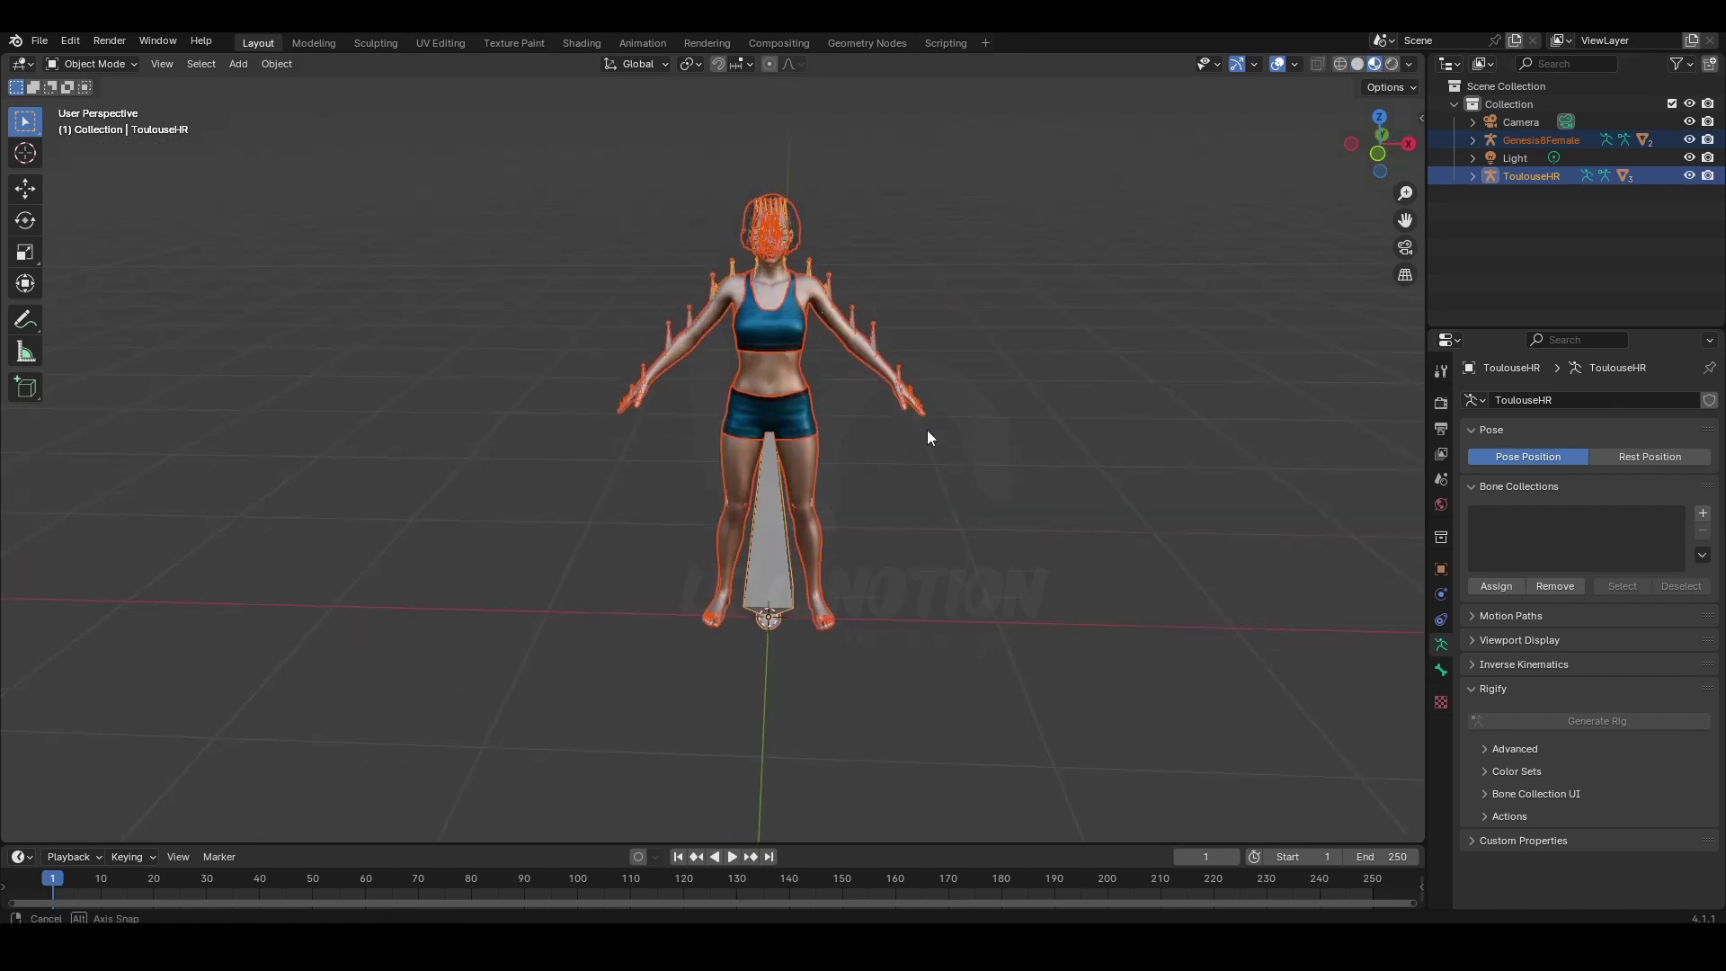
scroll(926, 430, up, 2)
key(h)
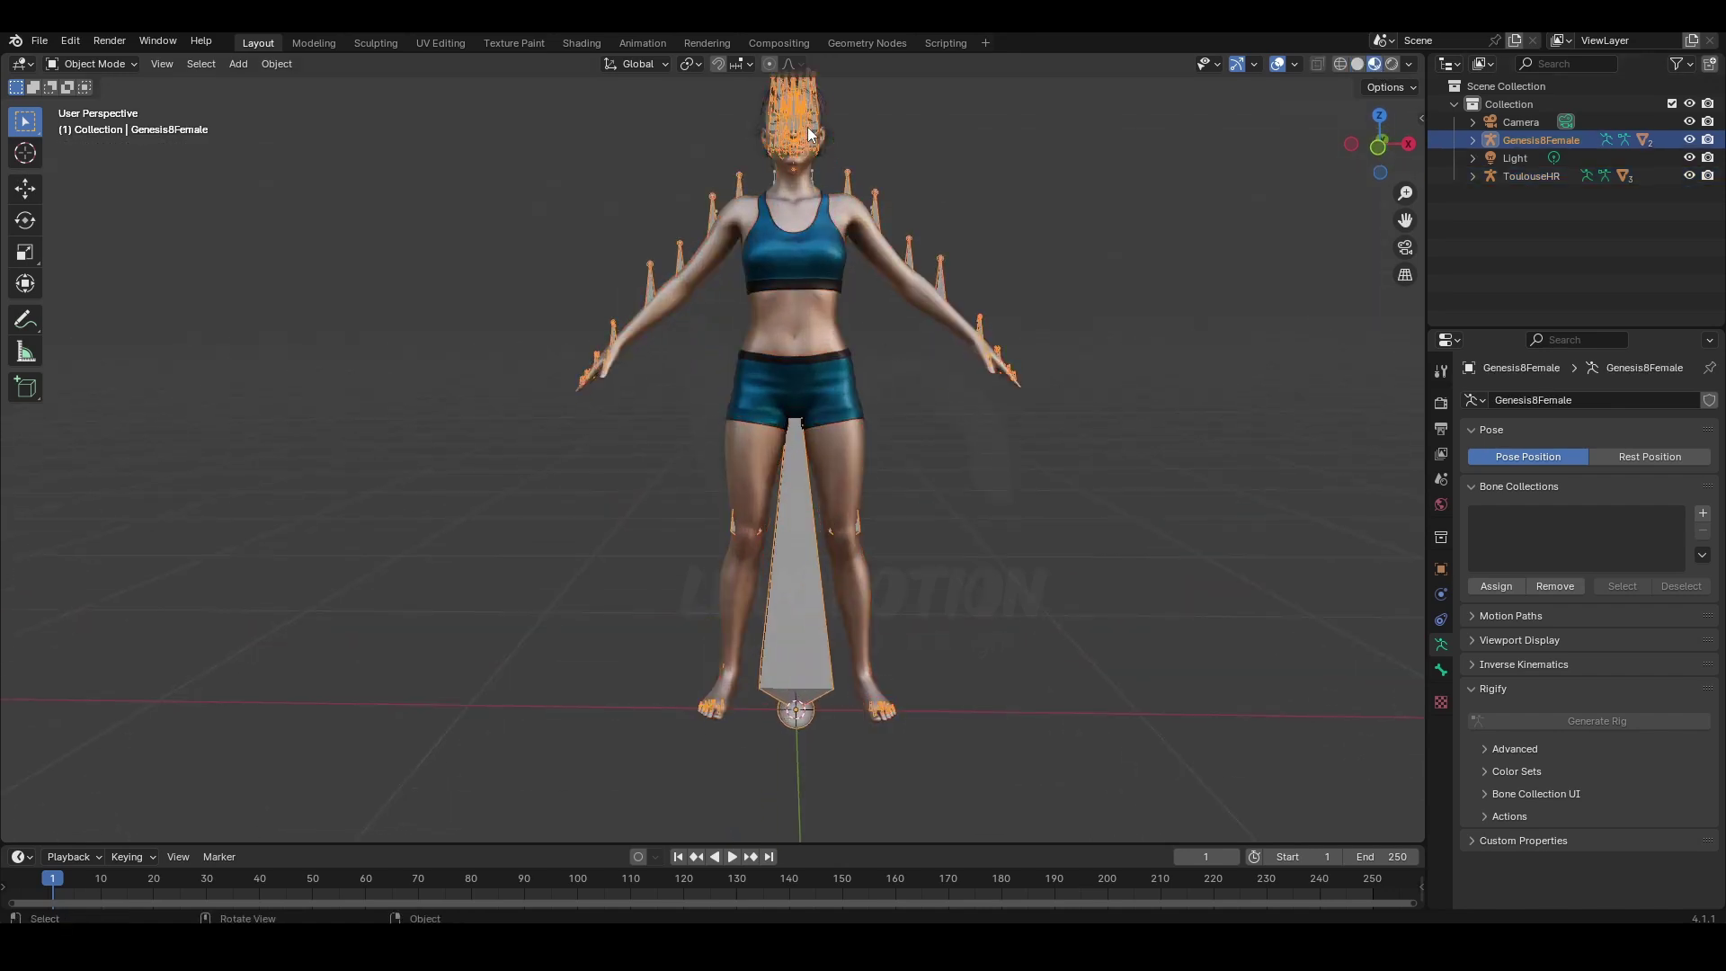
middle_drag(851, 169, 845, 358)
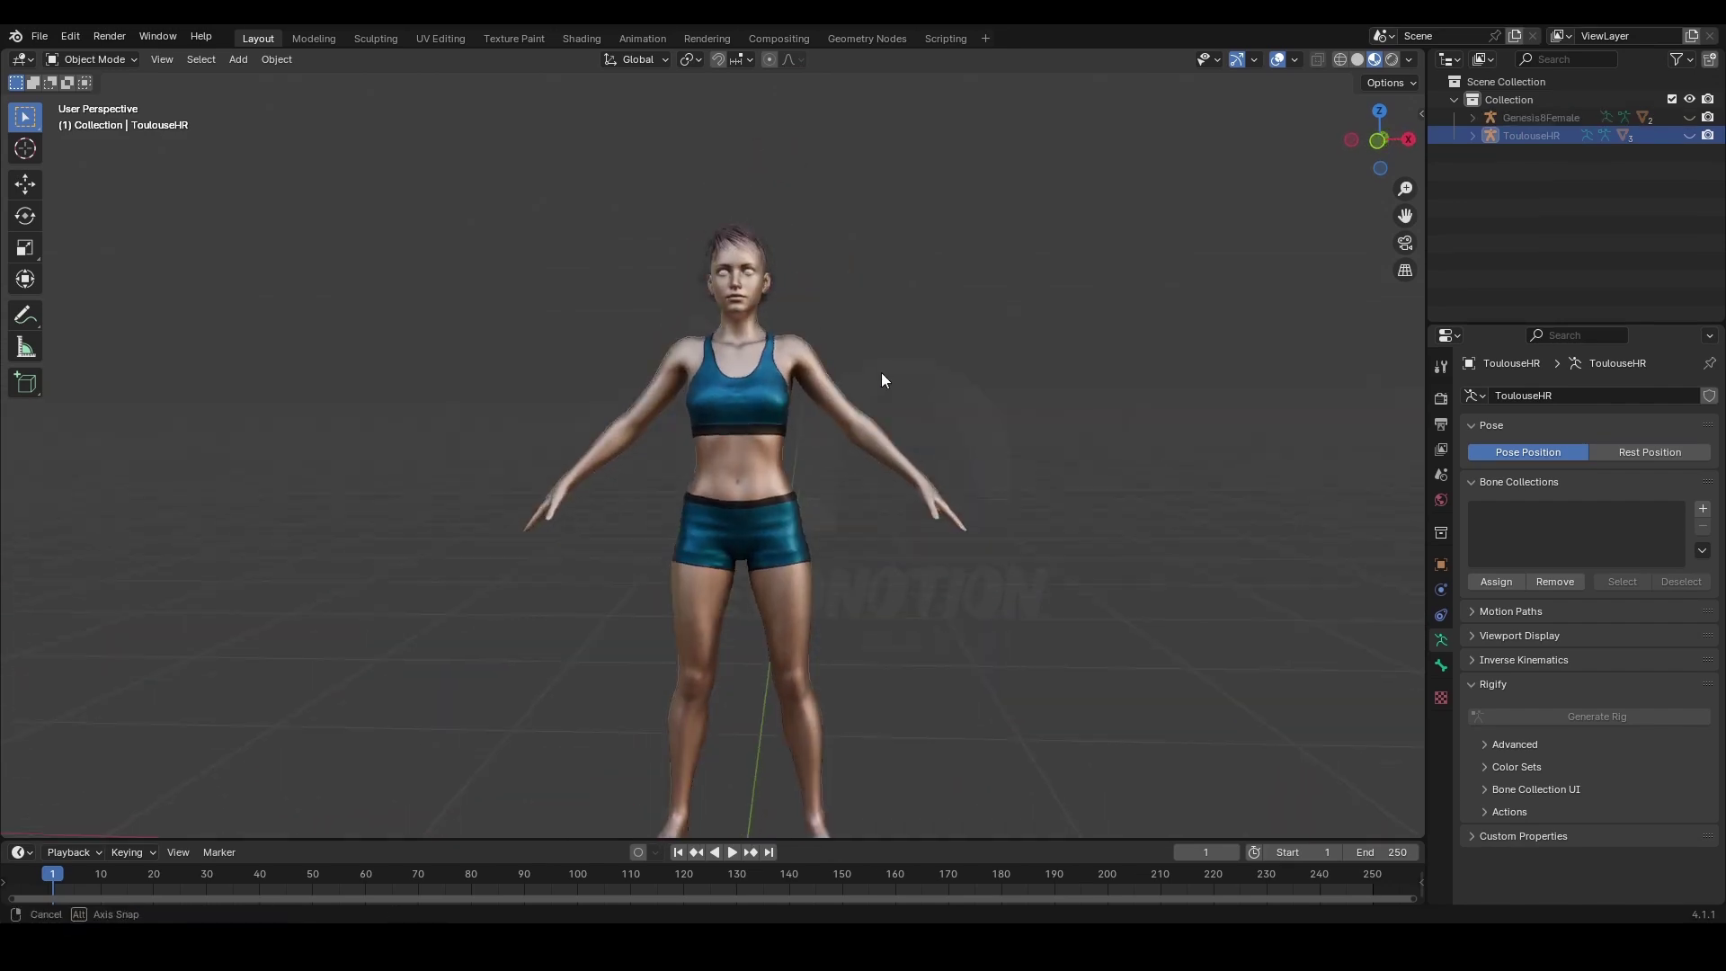
mouse_move(882, 376)
middle_down()
mouse_move(435, 360)
mouse_move(922, 376)
mouse_move(886, 376)
middle_up()
In Shading, select Genesis8Female and expand its material slot list
click(585, 39)
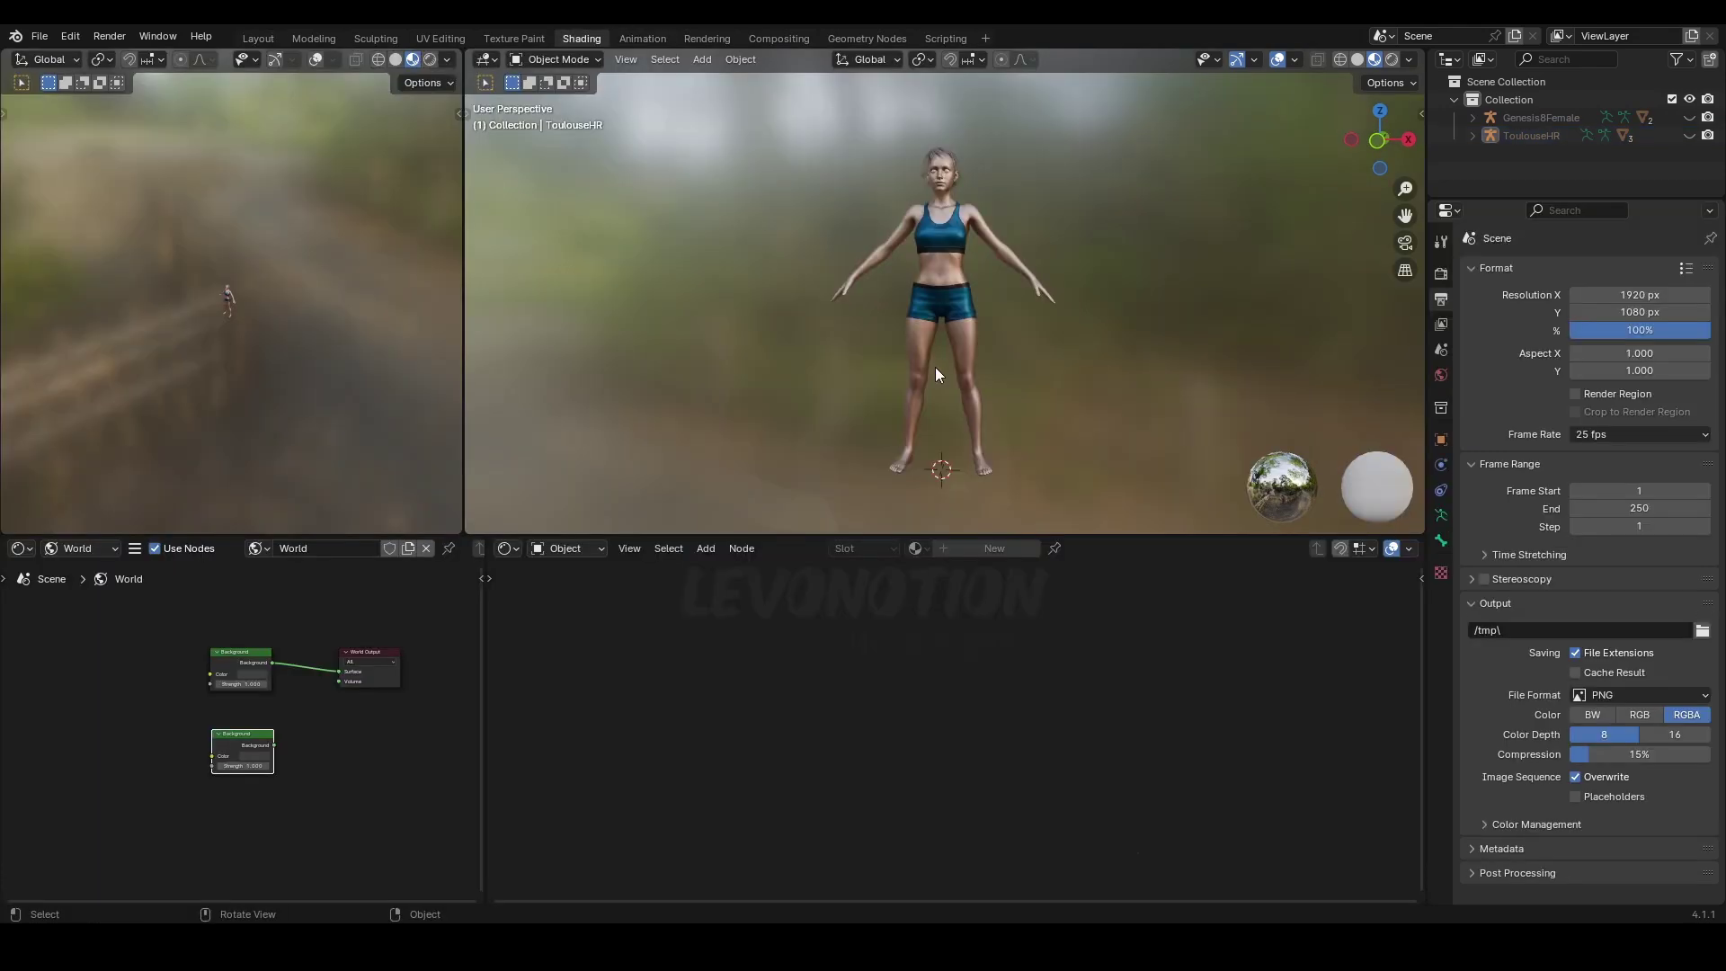
shift+middle_drag(955, 241, 887, 306)
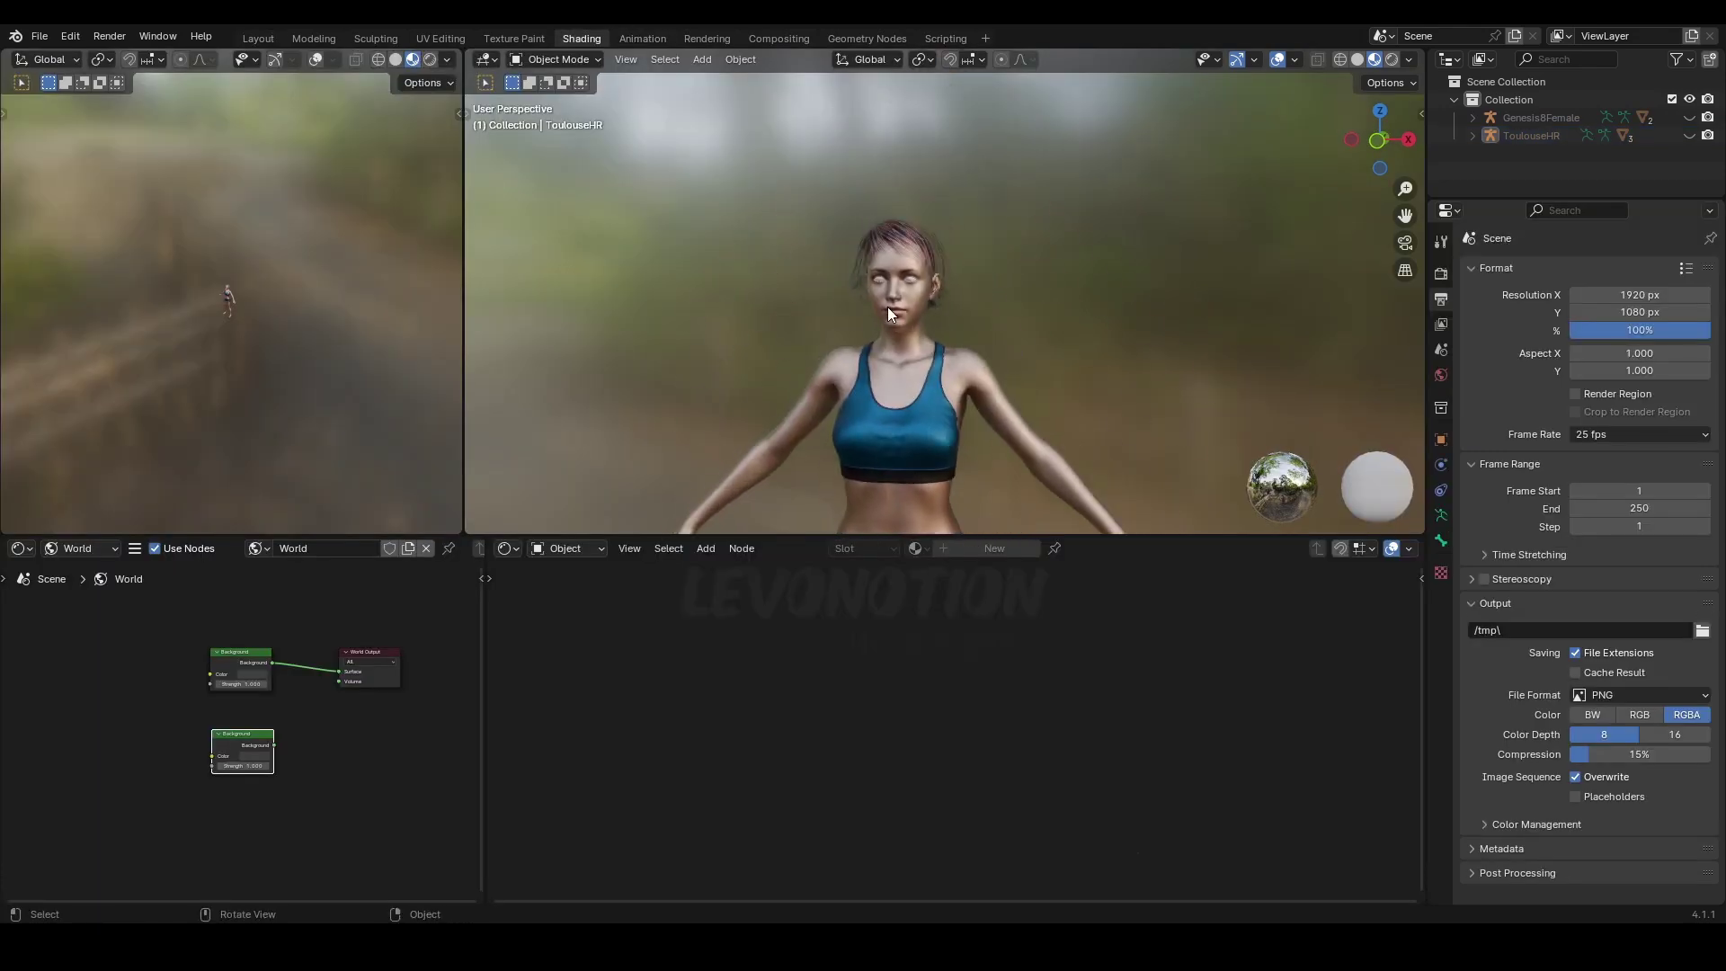
click(877, 311)
click(1442, 591)
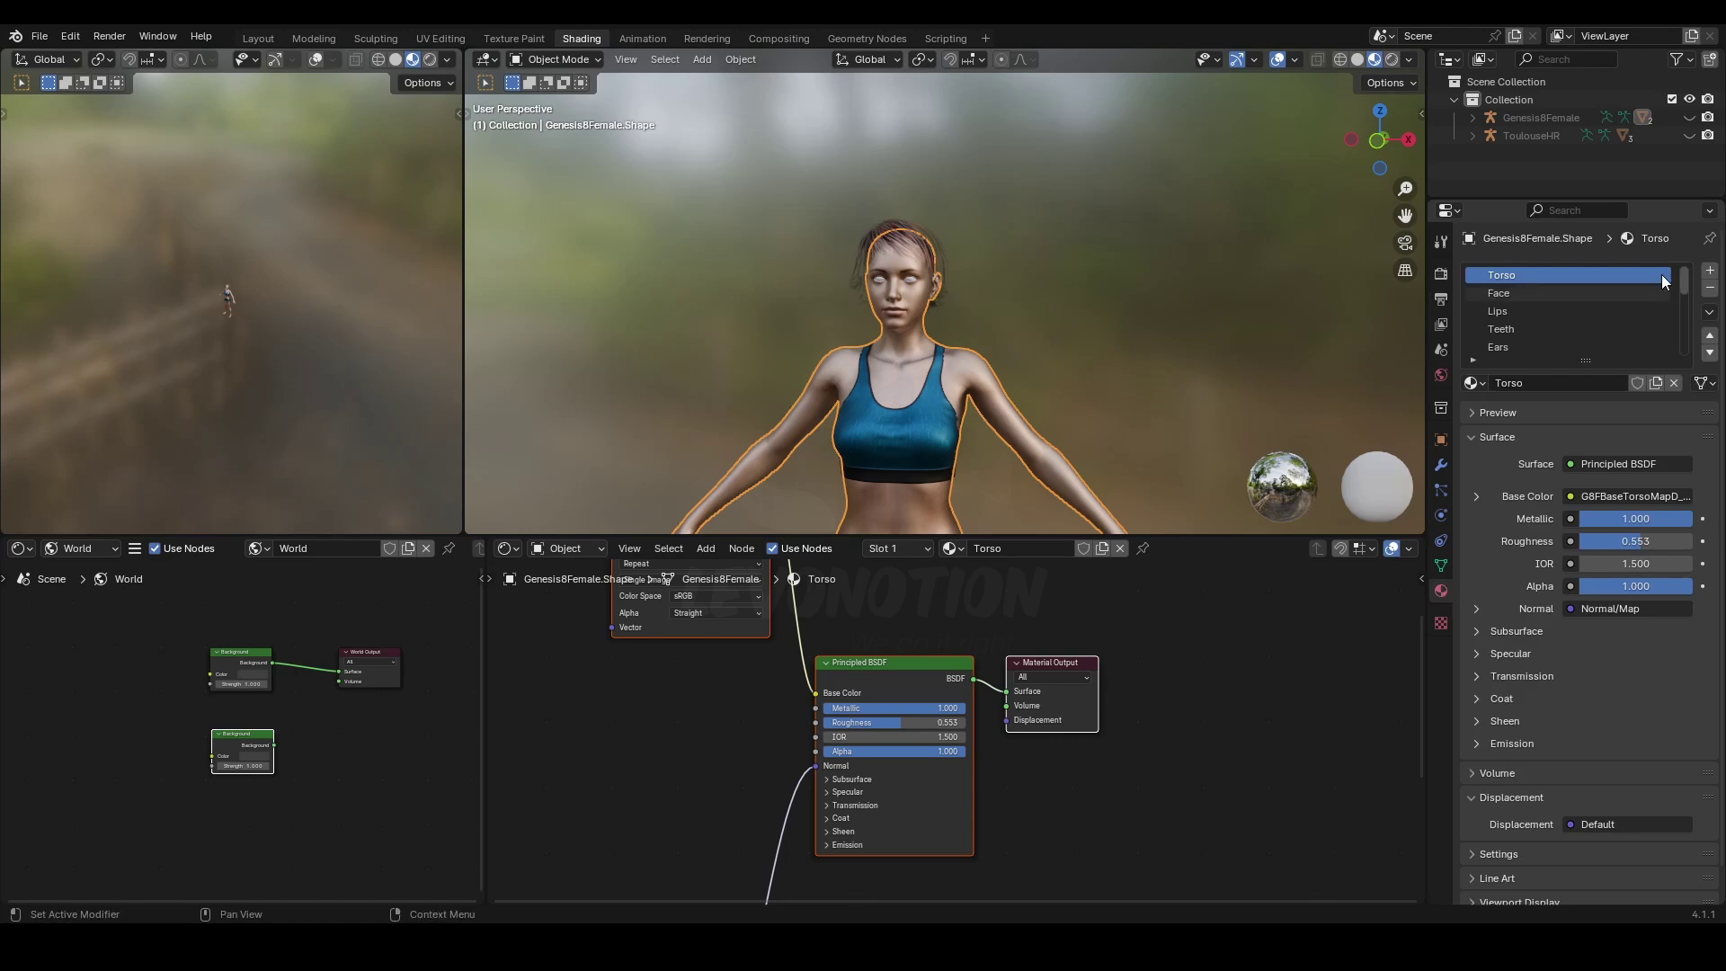
drag(1584, 361, 1582, 442)
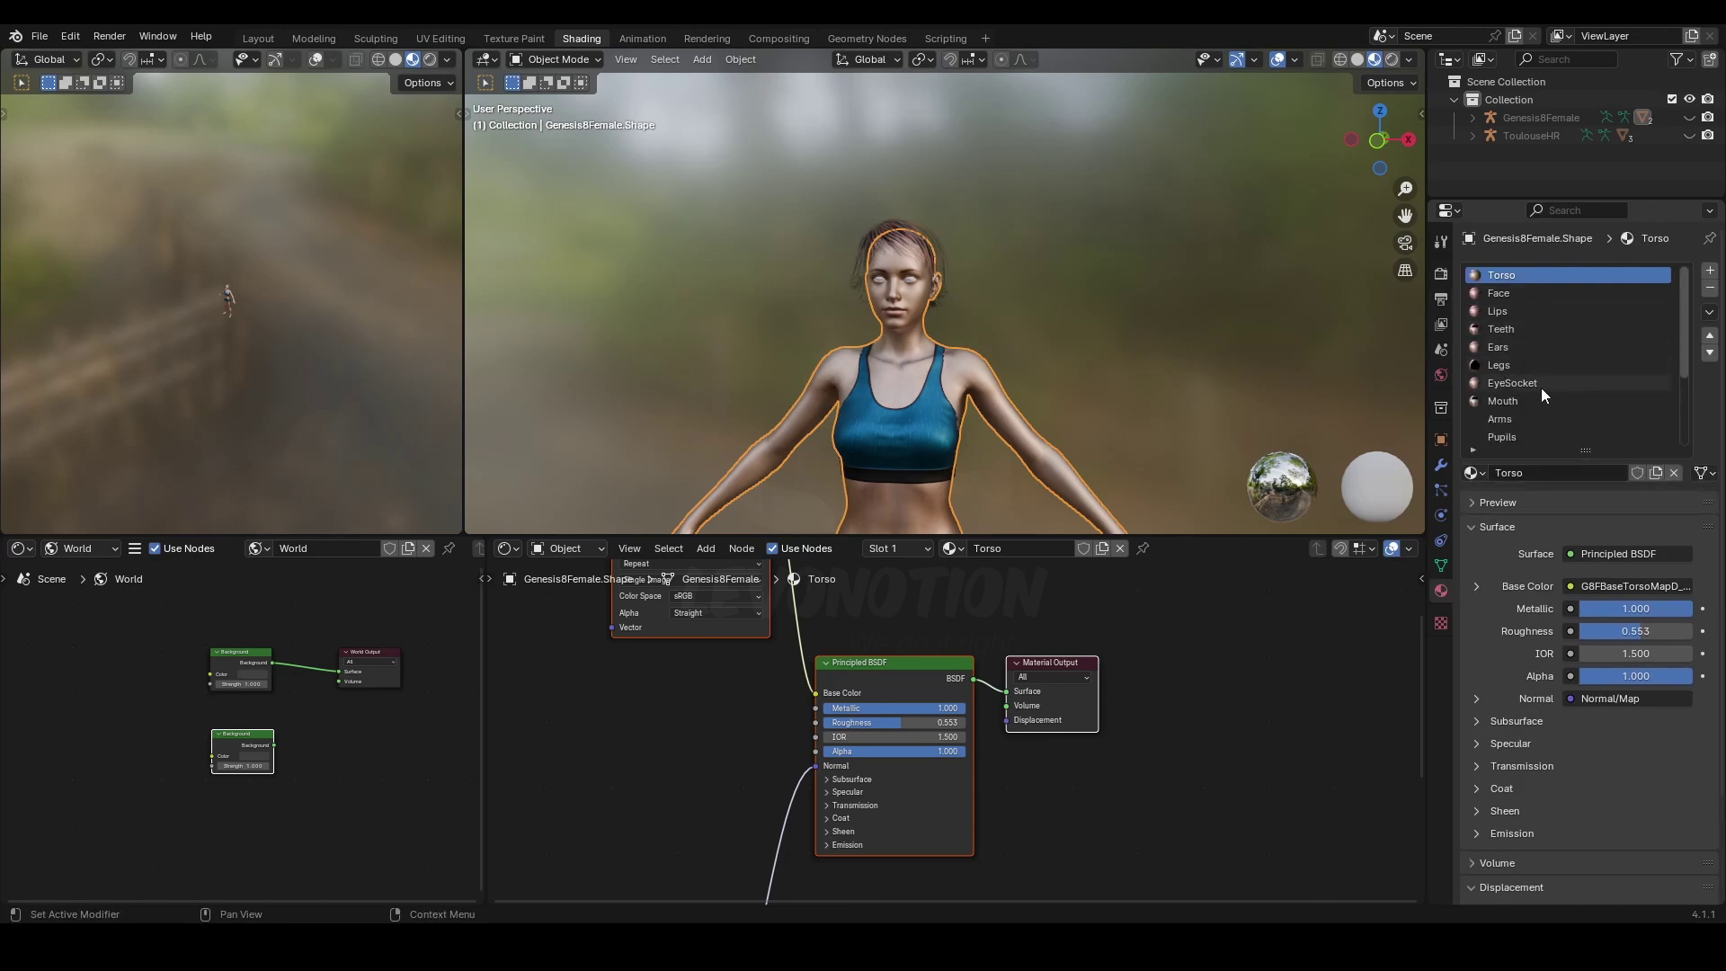
scroll(1541, 388, down, 3)
scroll(1519, 397, up, 3)
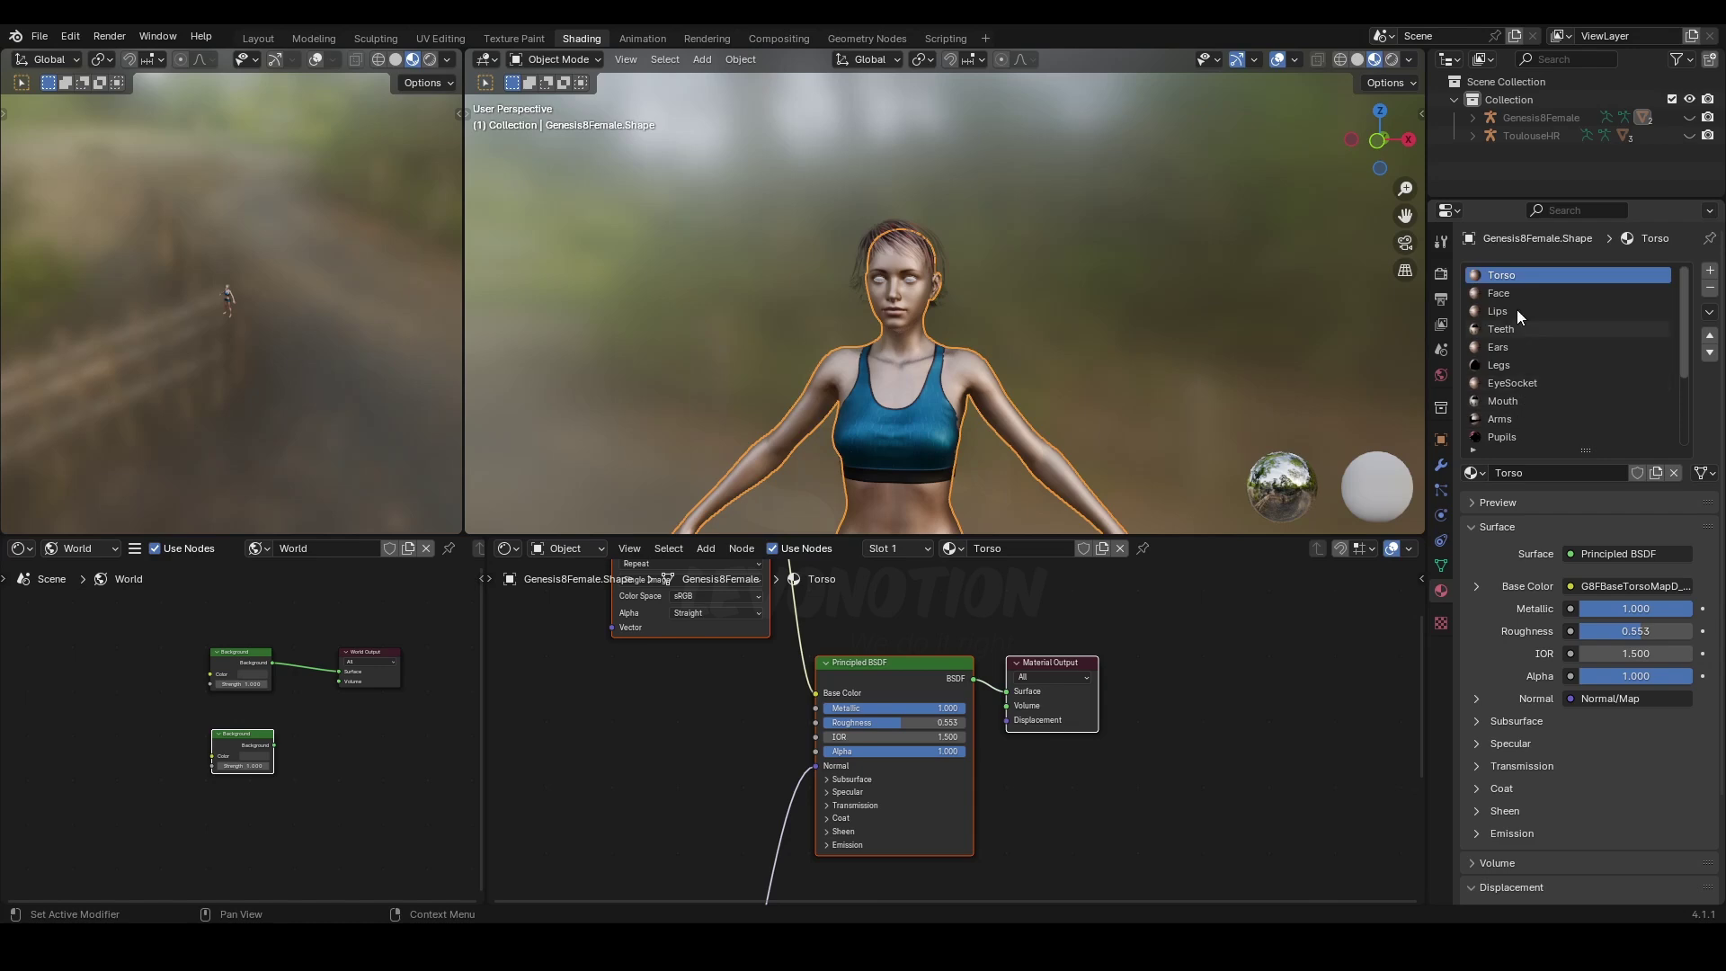
middle_drag(910, 460, 935, 404)
scroll(936, 404, up, 2)
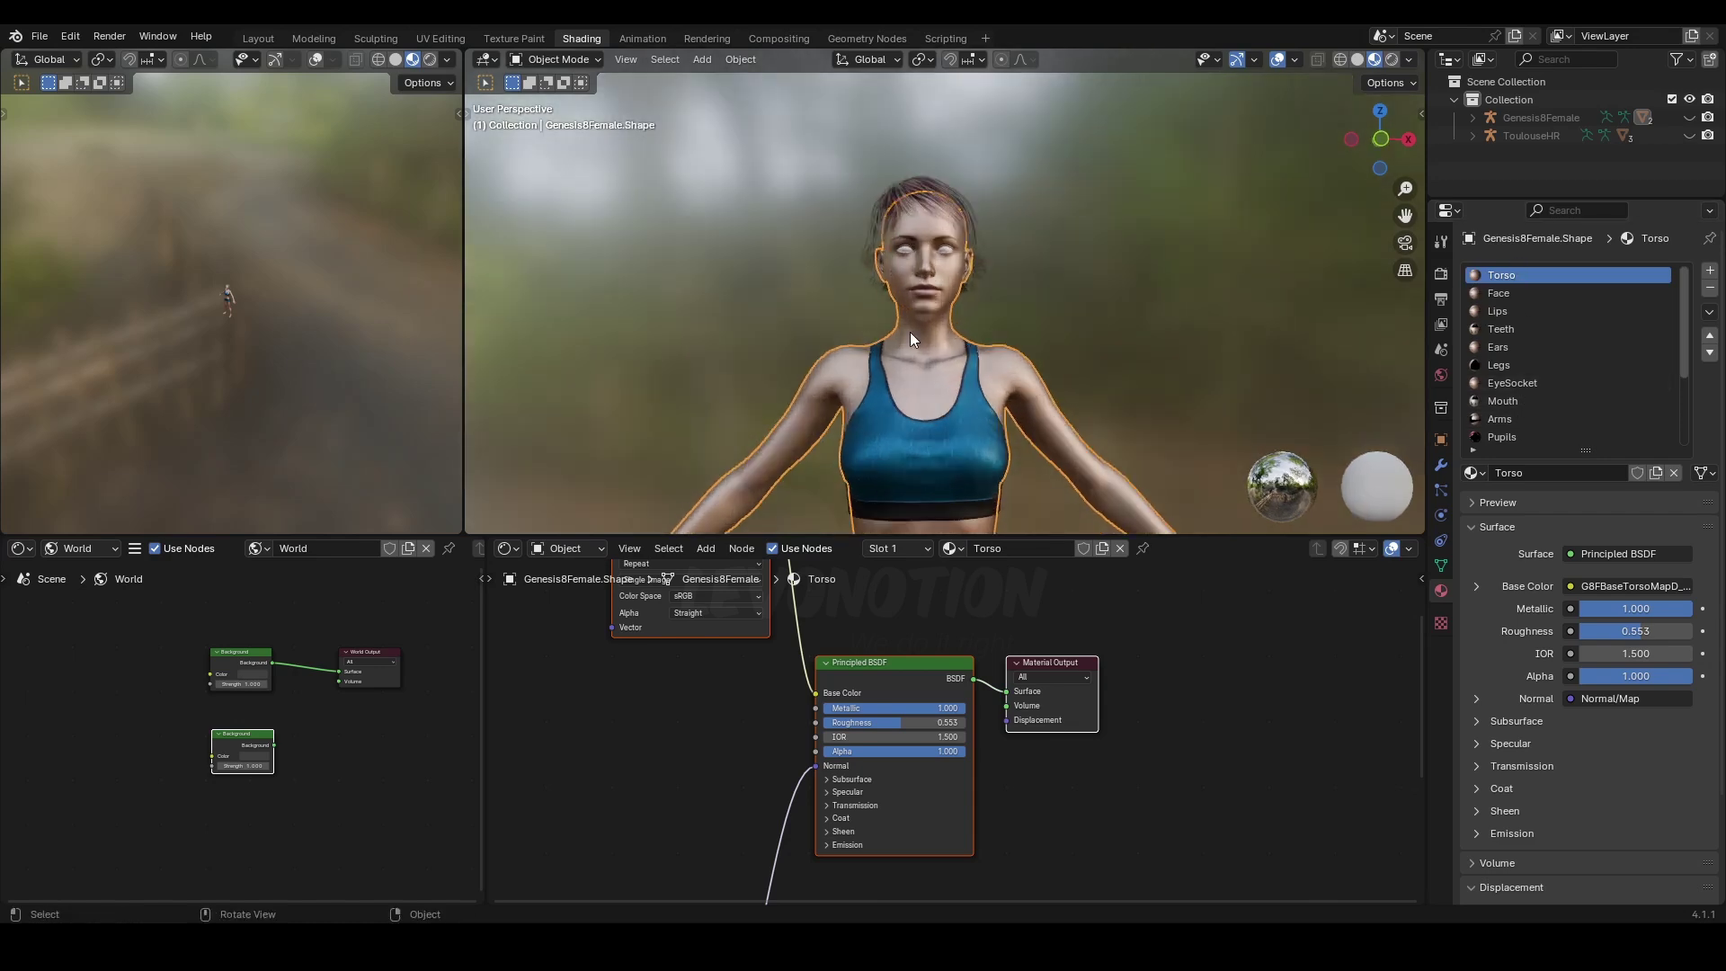
scroll(910, 711, up, 2)
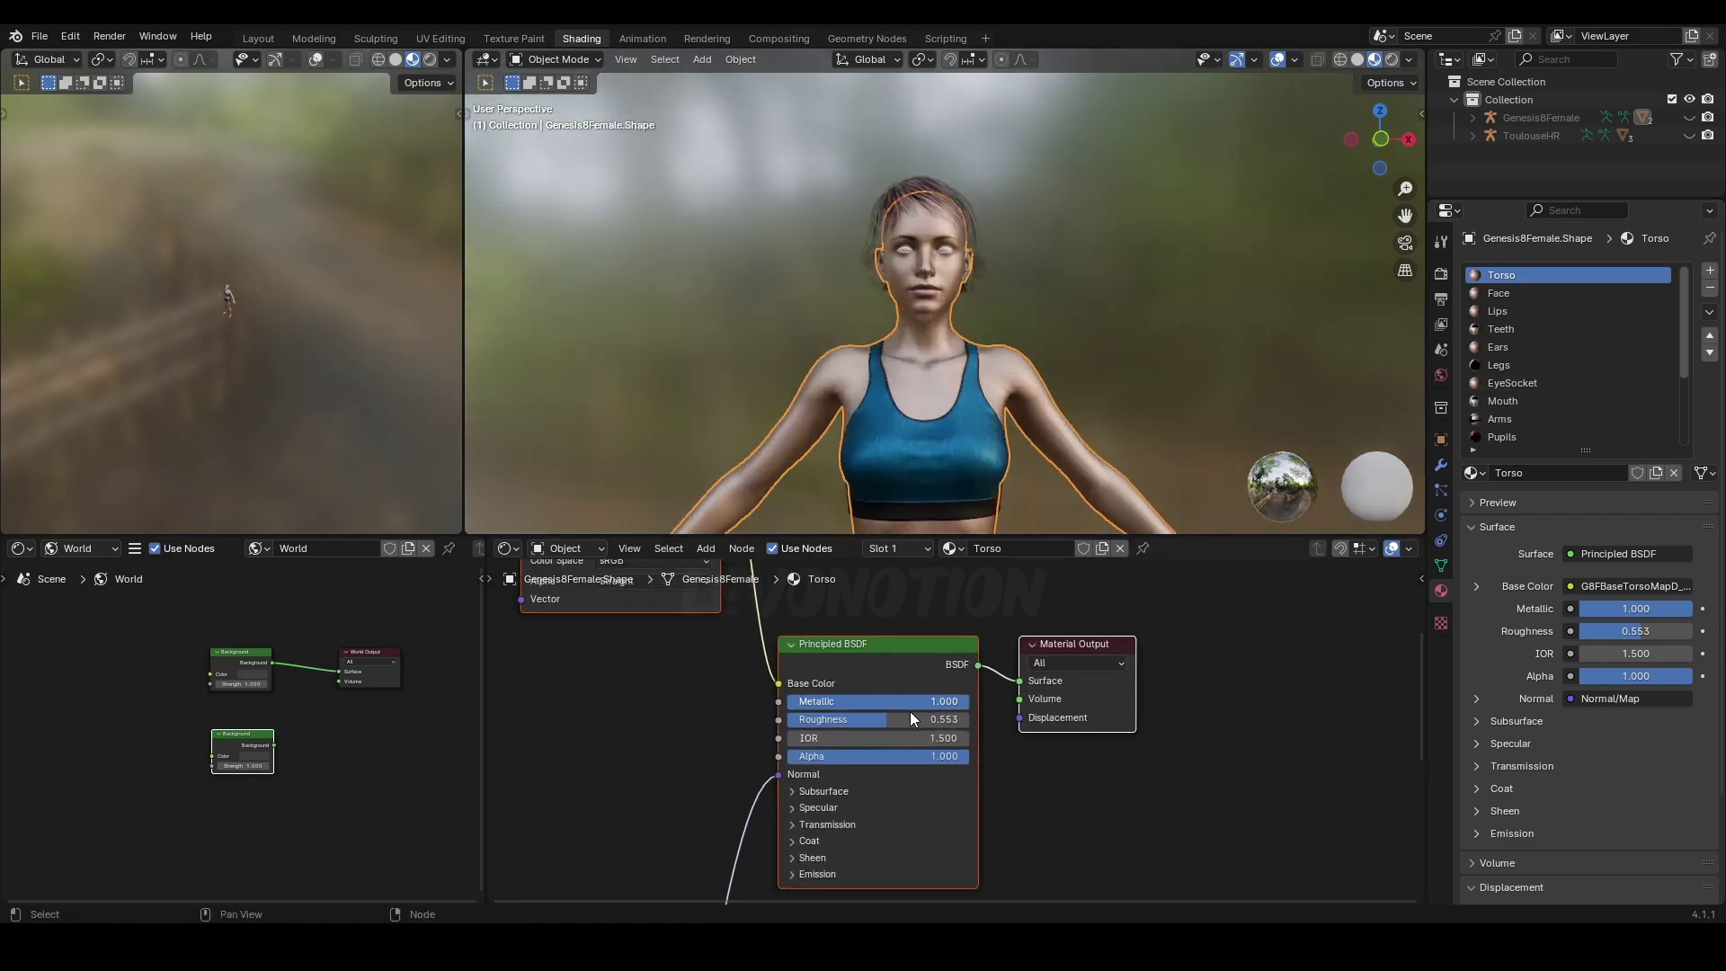
mouse_move(1055, 292)
middle_down()
mouse_move(1007, 313)
mouse_move(1077, 304)
middle_up()
key(KP_Decimal)
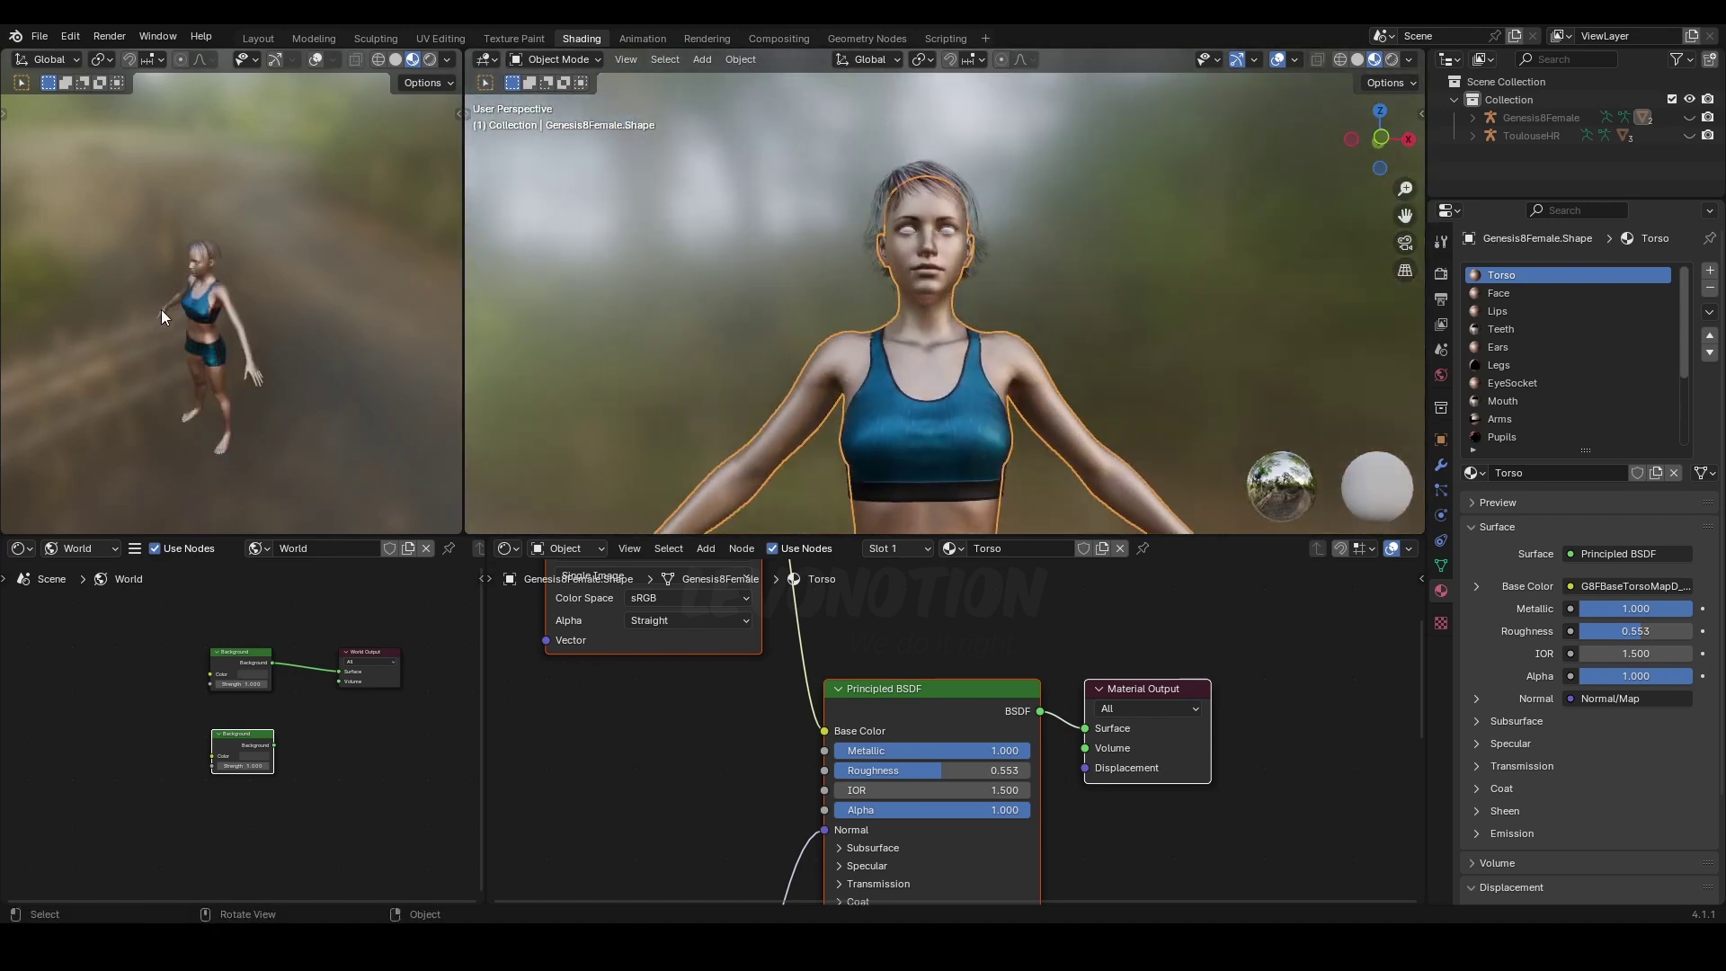
scroll(935, 284, up, 3)
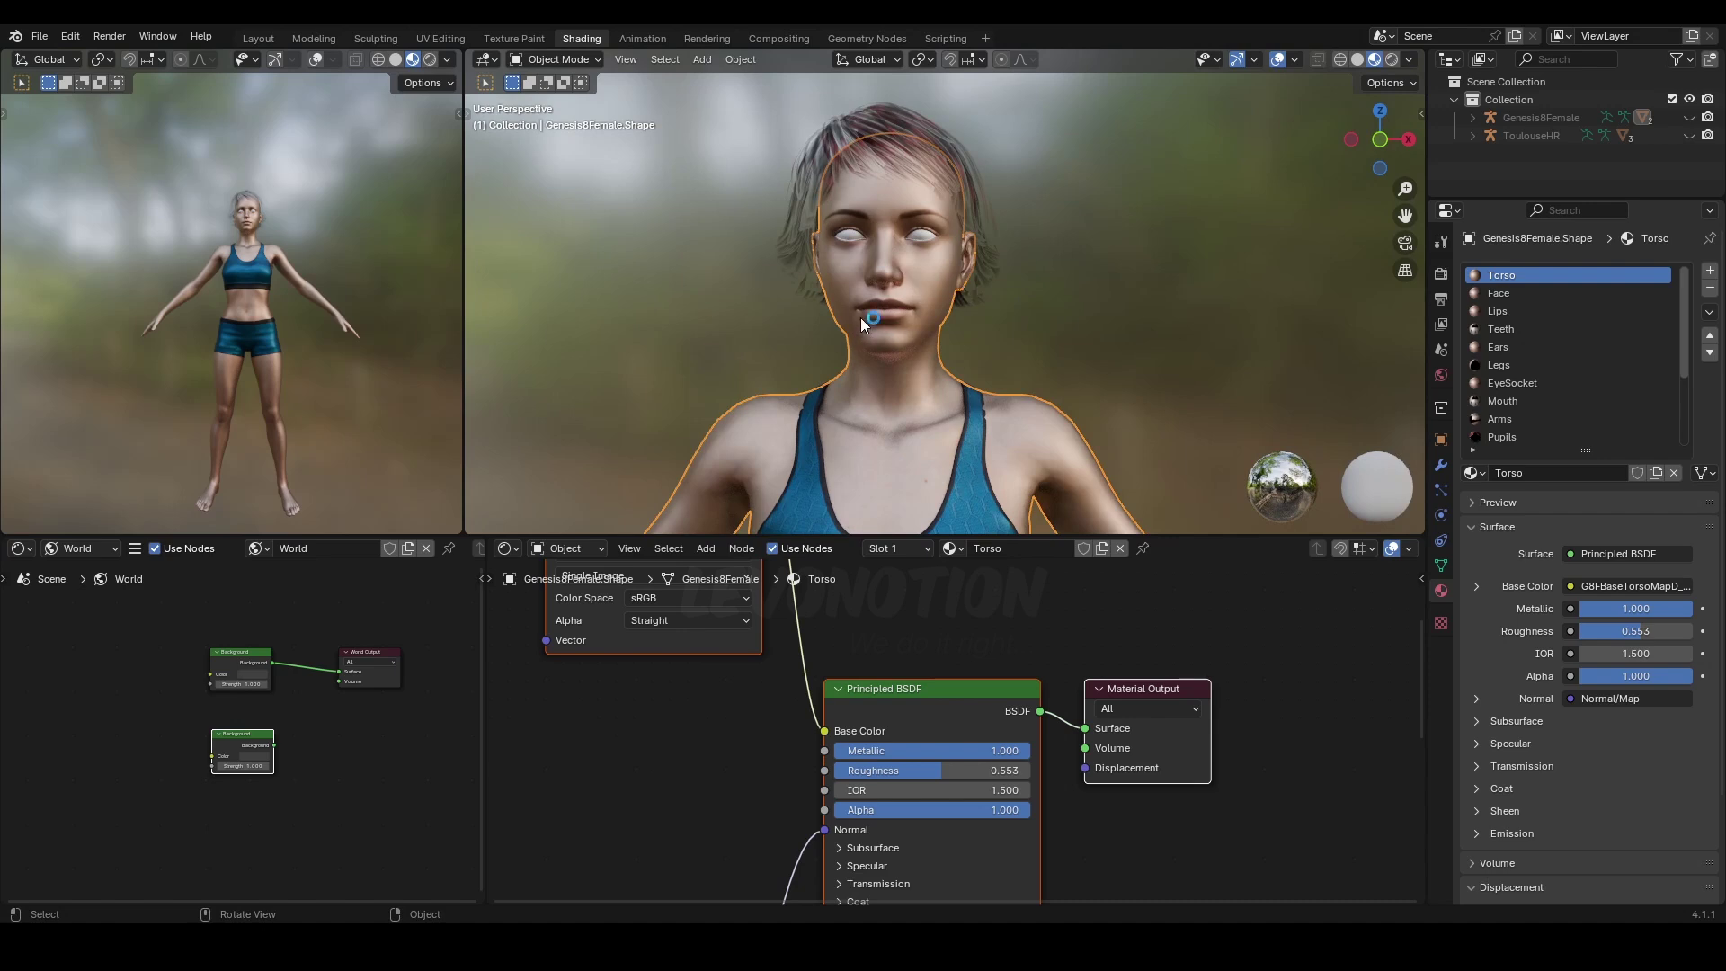
Lower the Torso material's Metallic to 0.000 and move the Image Texture node down
drag(1006, 754, 832, 721)
scroll(942, 409, down, 2)
middle_drag(942, 408, 864, 338)
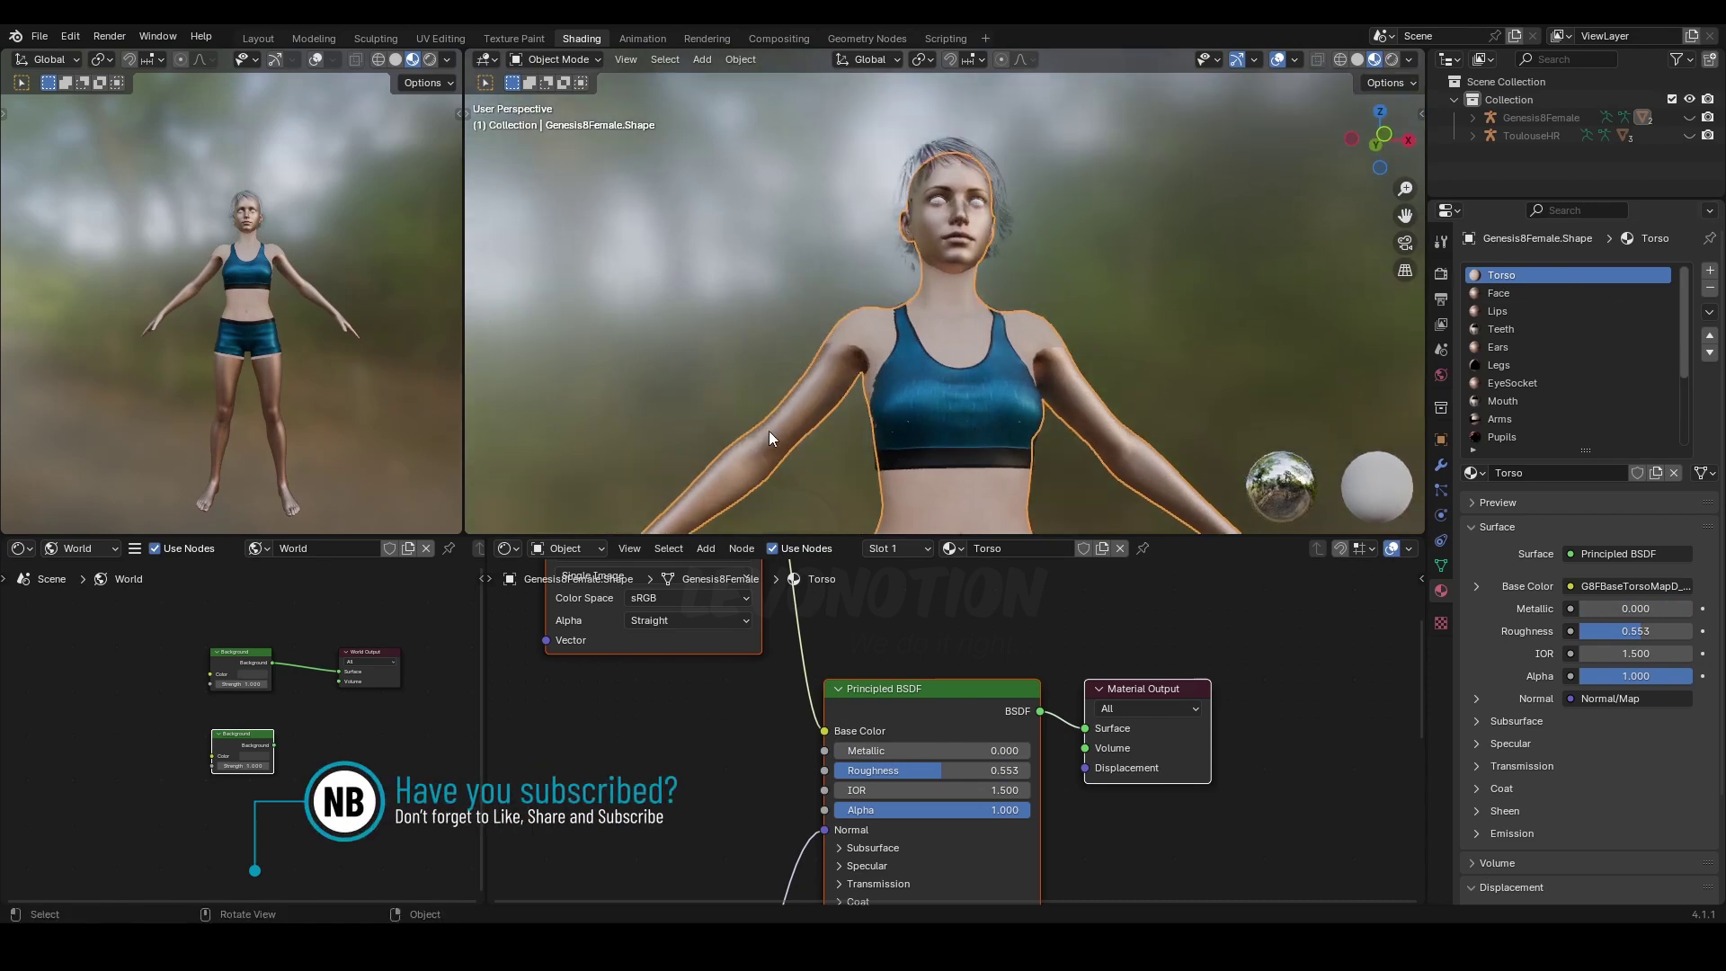
scroll(1028, 331, down, 3)
middle_drag(1028, 331, 1007, 428)
scroll(962, 246, up, 3)
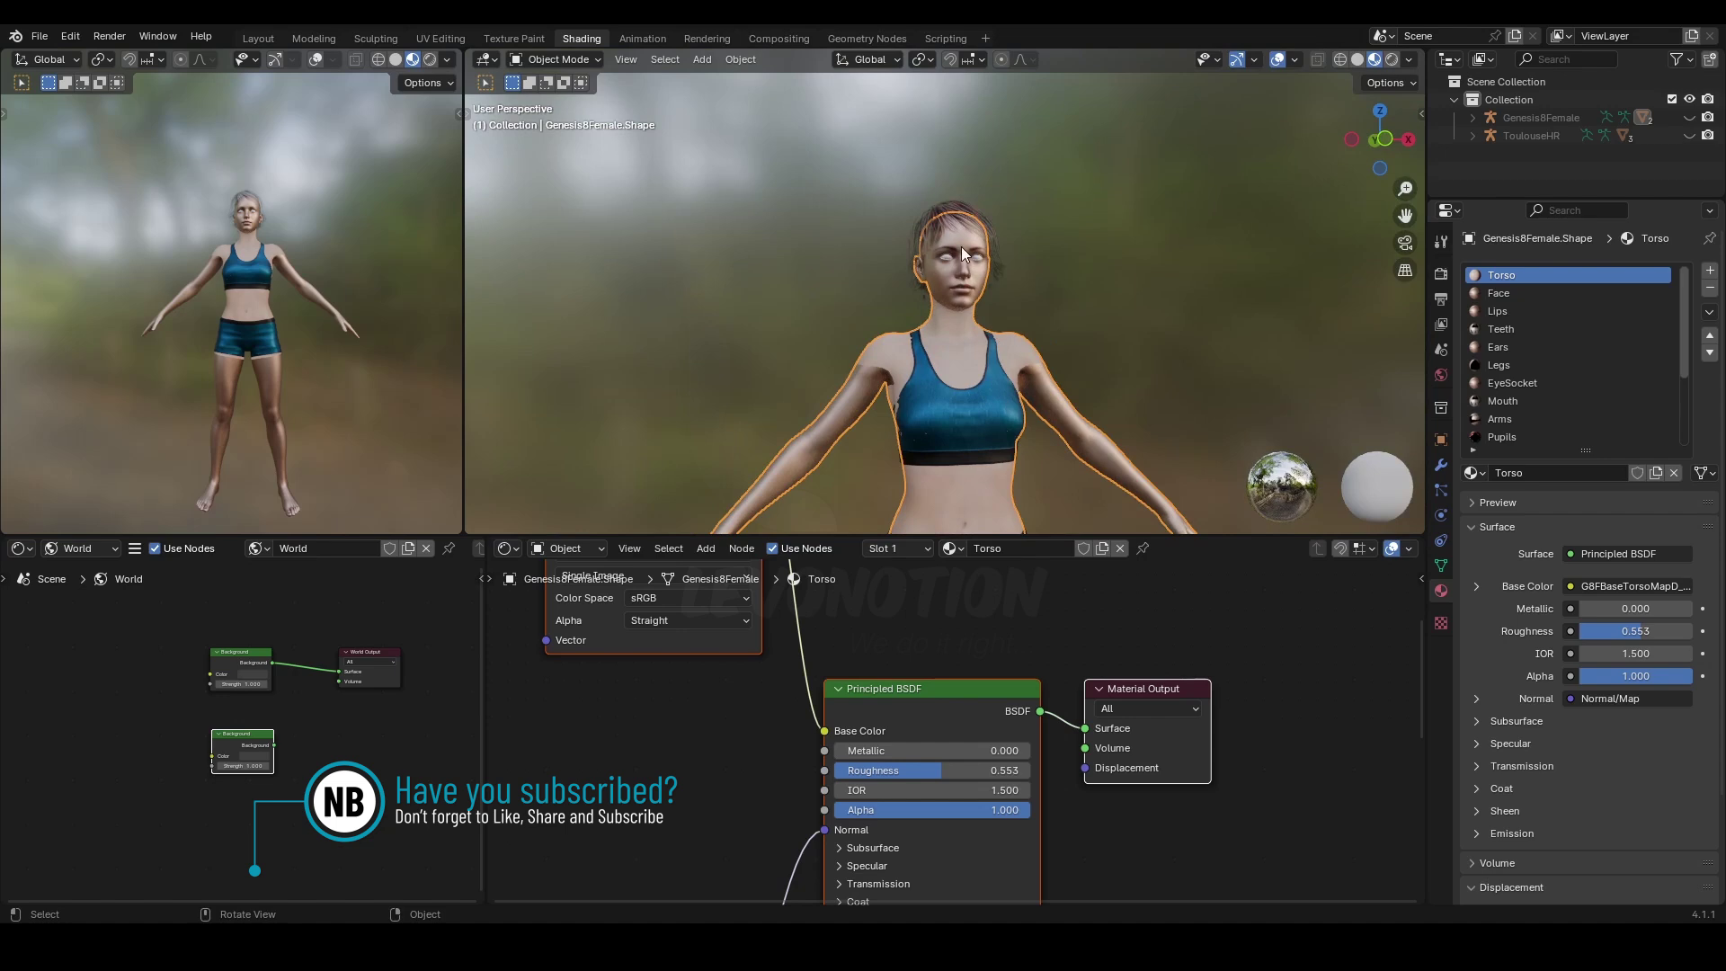
scroll(1077, 340, down, 2)
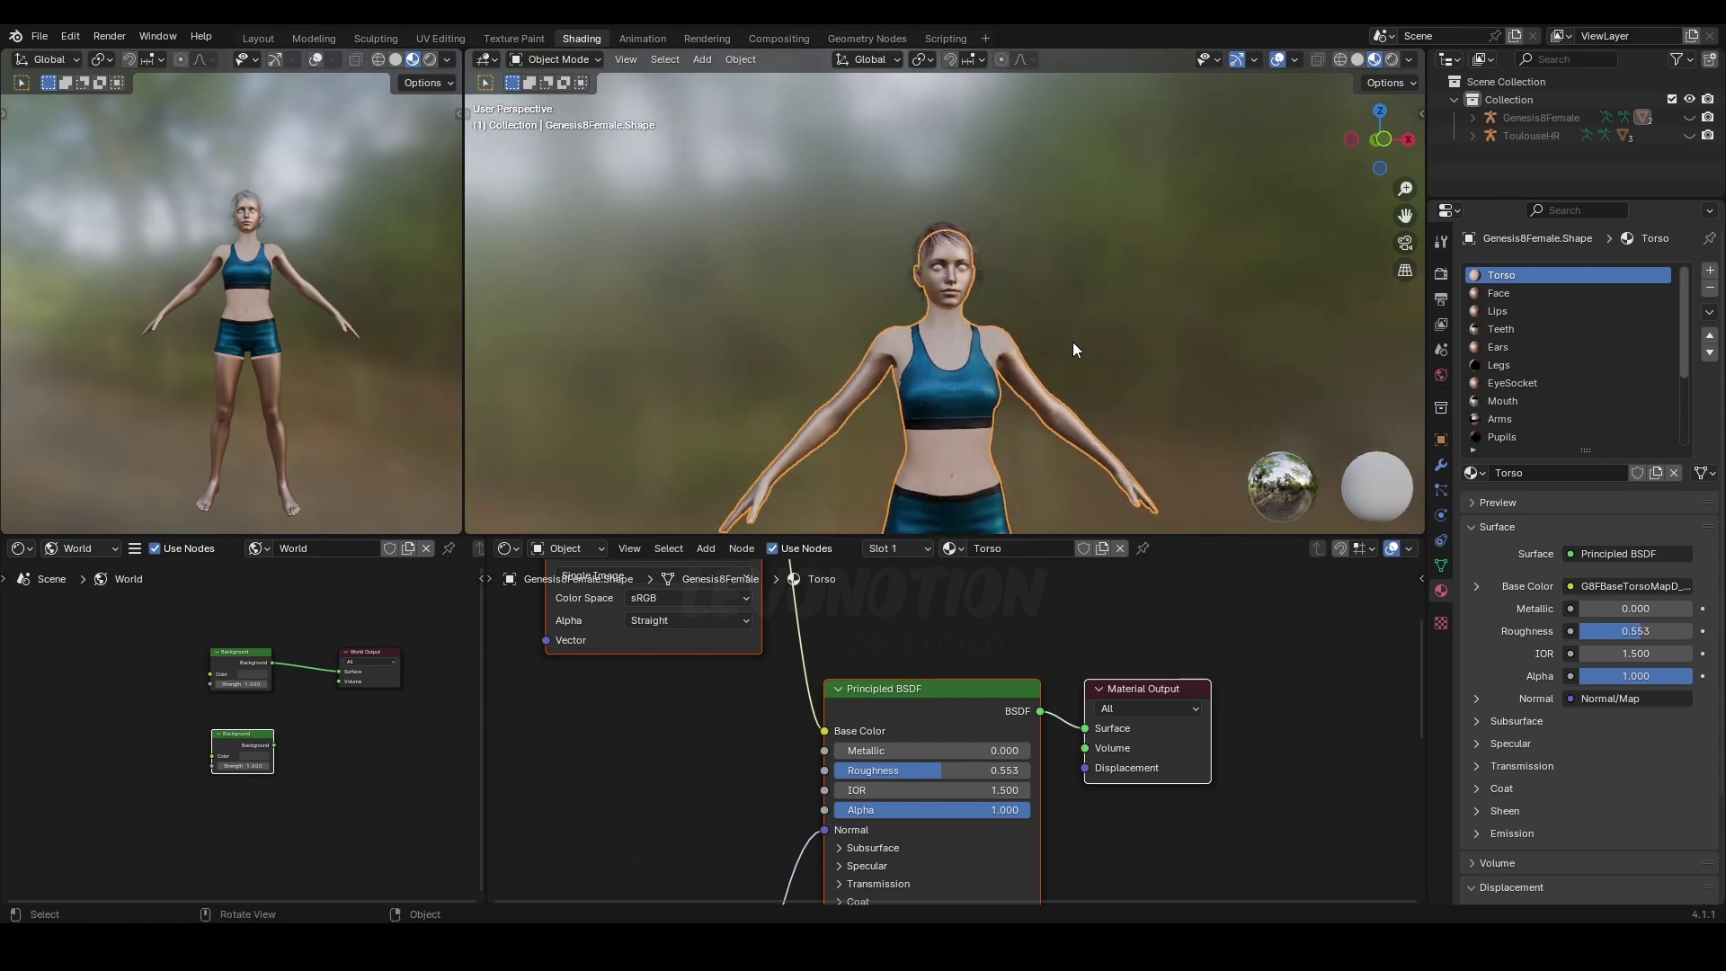
middle_drag(798, 725, 973, 705)
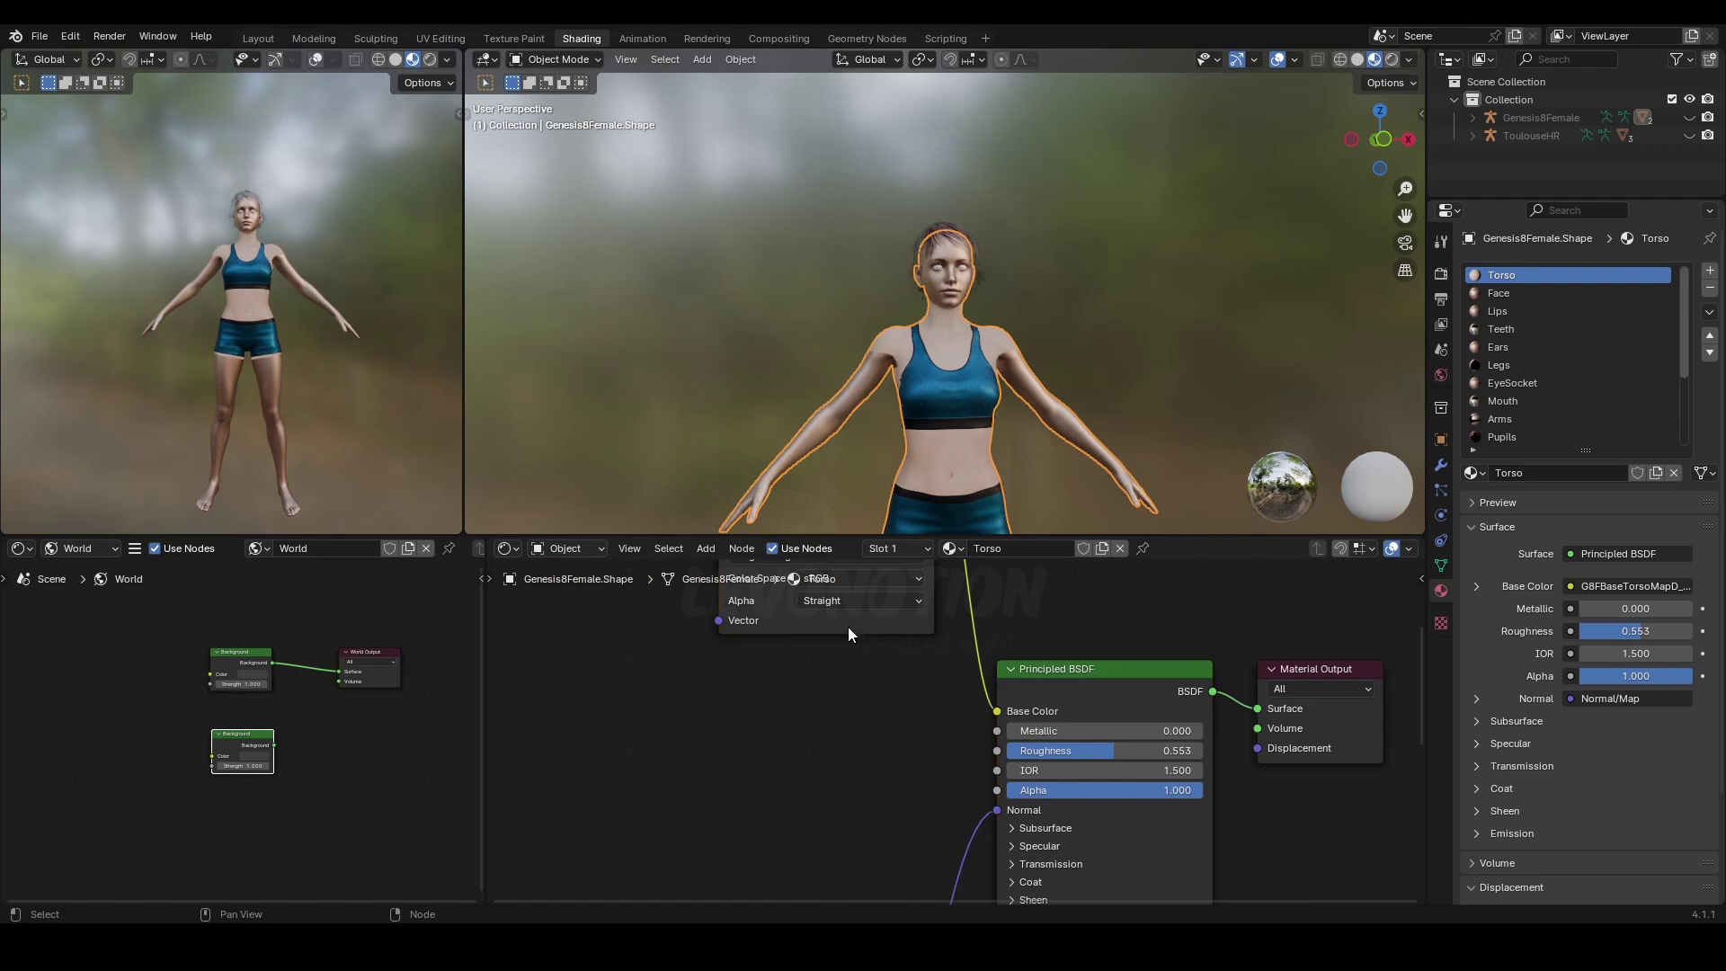
drag(849, 628, 822, 814)
scroll(903, 765, down, 2)
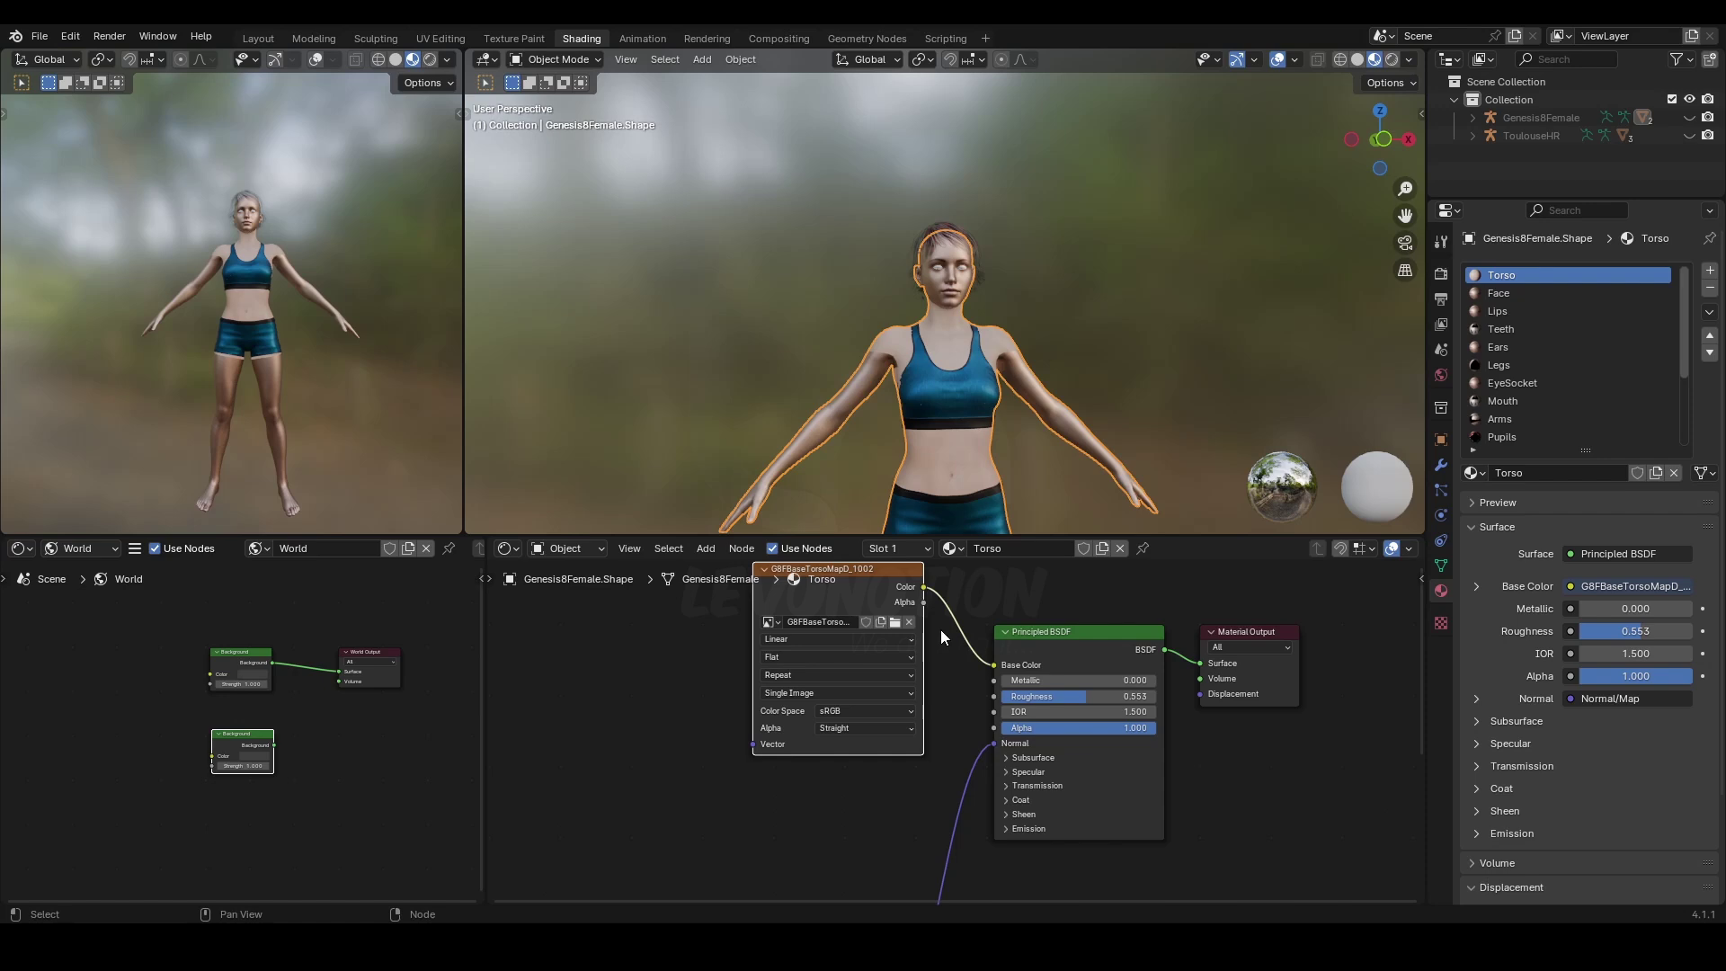
In UV Editing, zoom in on the G8FBaseTorsoMapD_1002 texture and UV layout
click(455, 38)
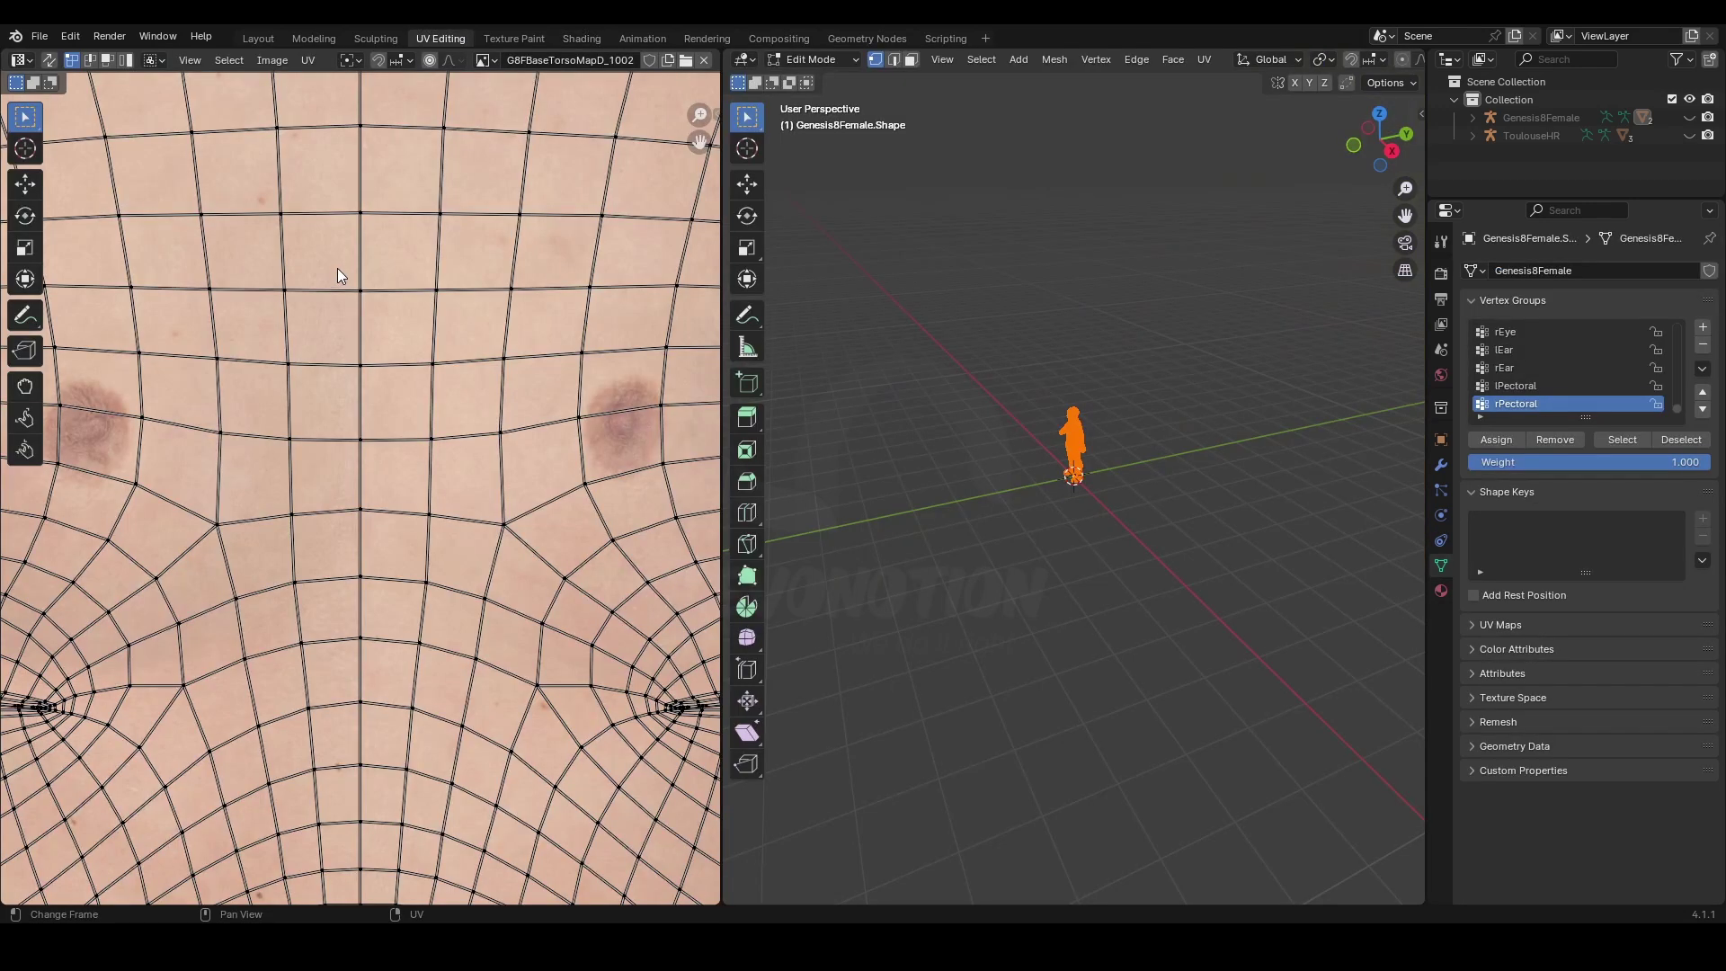
scroll(337, 268, down, 6)
scroll(338, 520, down, 4)
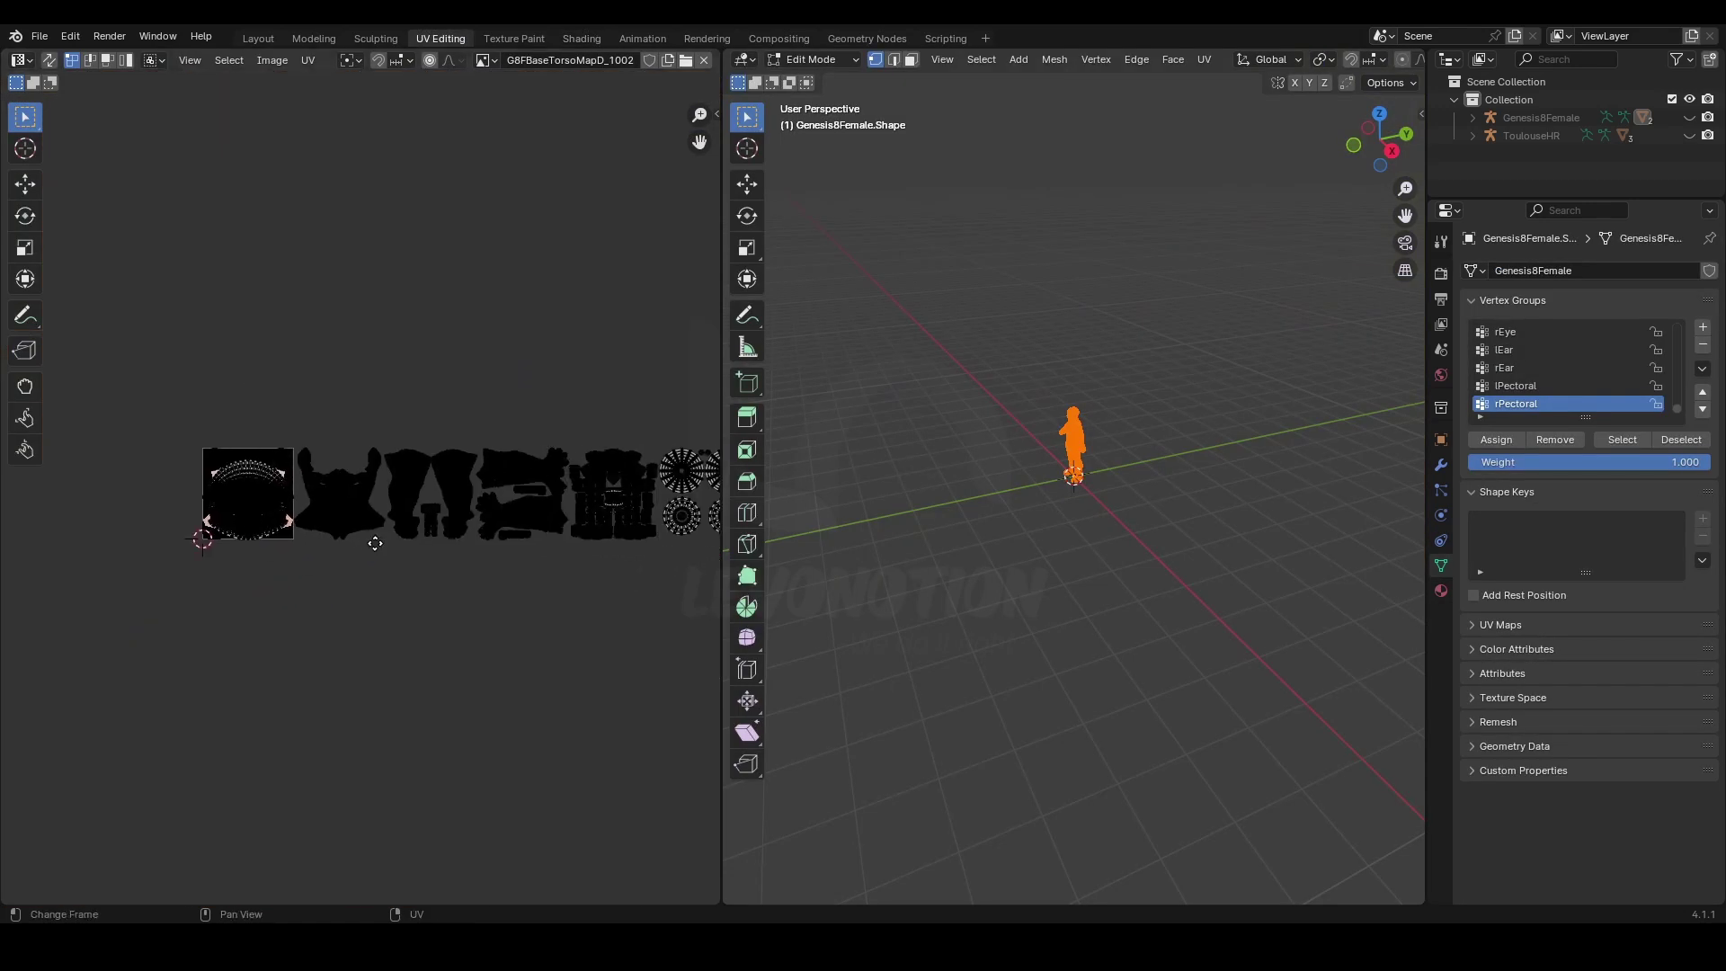
scroll(363, 541, up, 2)
scroll(256, 534, up, 2)
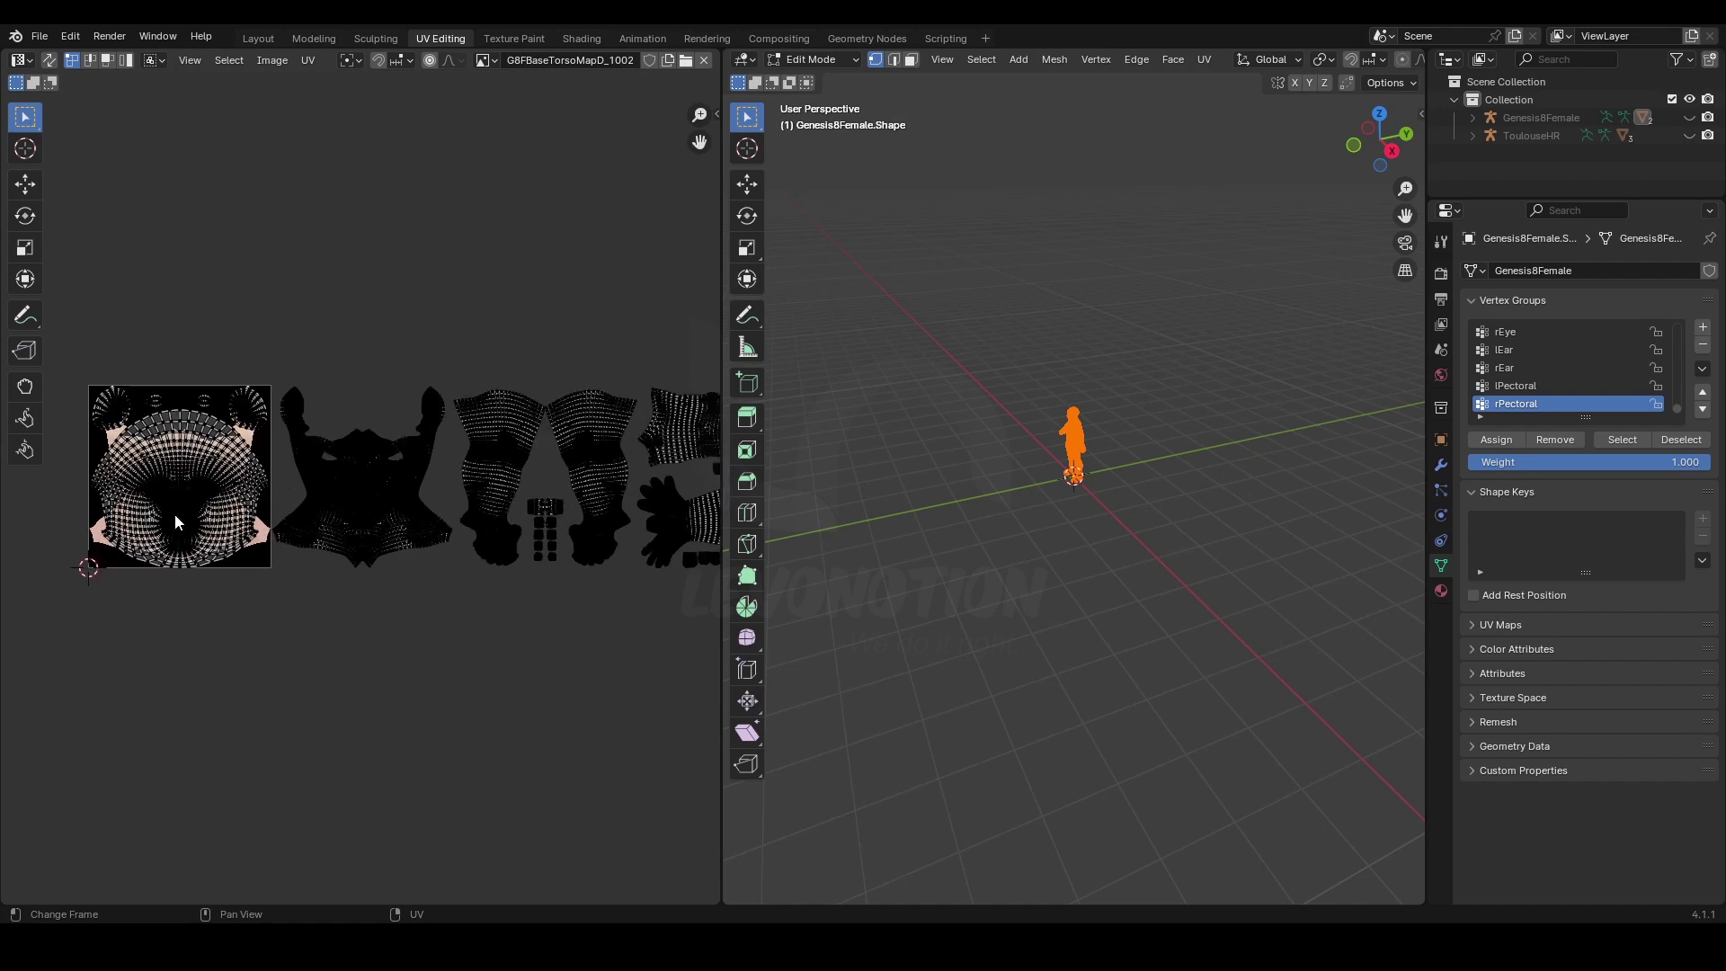
middle_drag(175, 514, 281, 511)
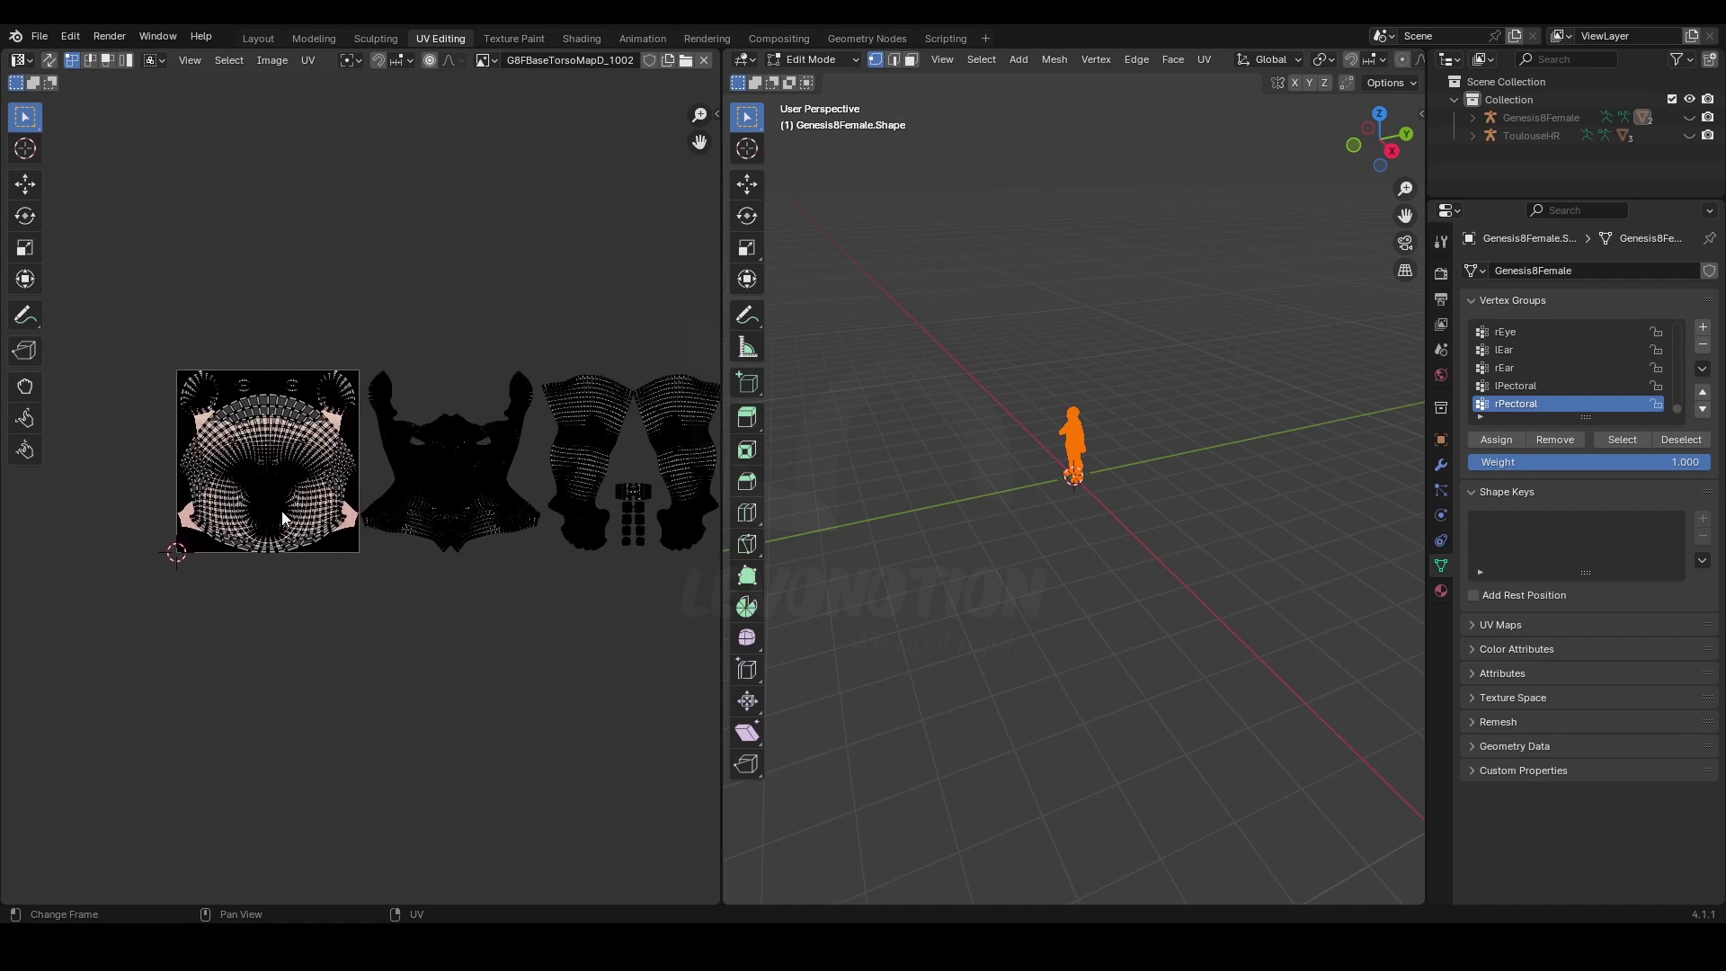
scroll(248, 557, up, 2)
Pan across every UV island, including the circular ones, back to the face and torso
middle_drag(315, 570, 245, 524)
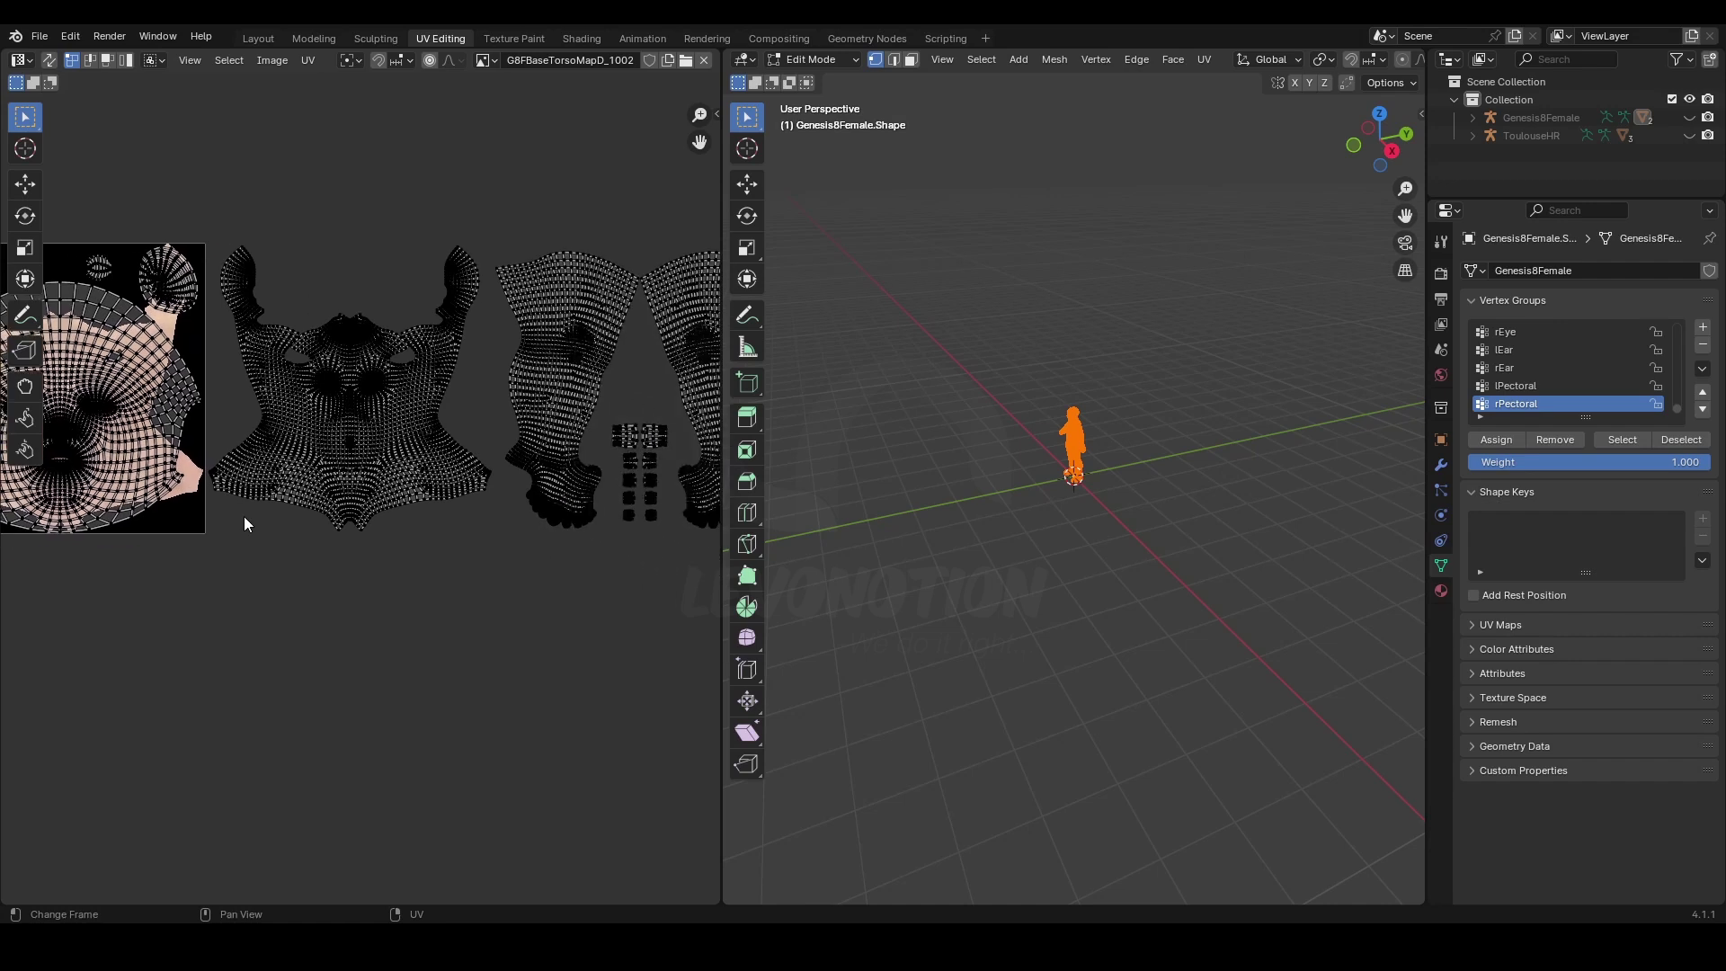
middle_drag(430, 530, 347, 518)
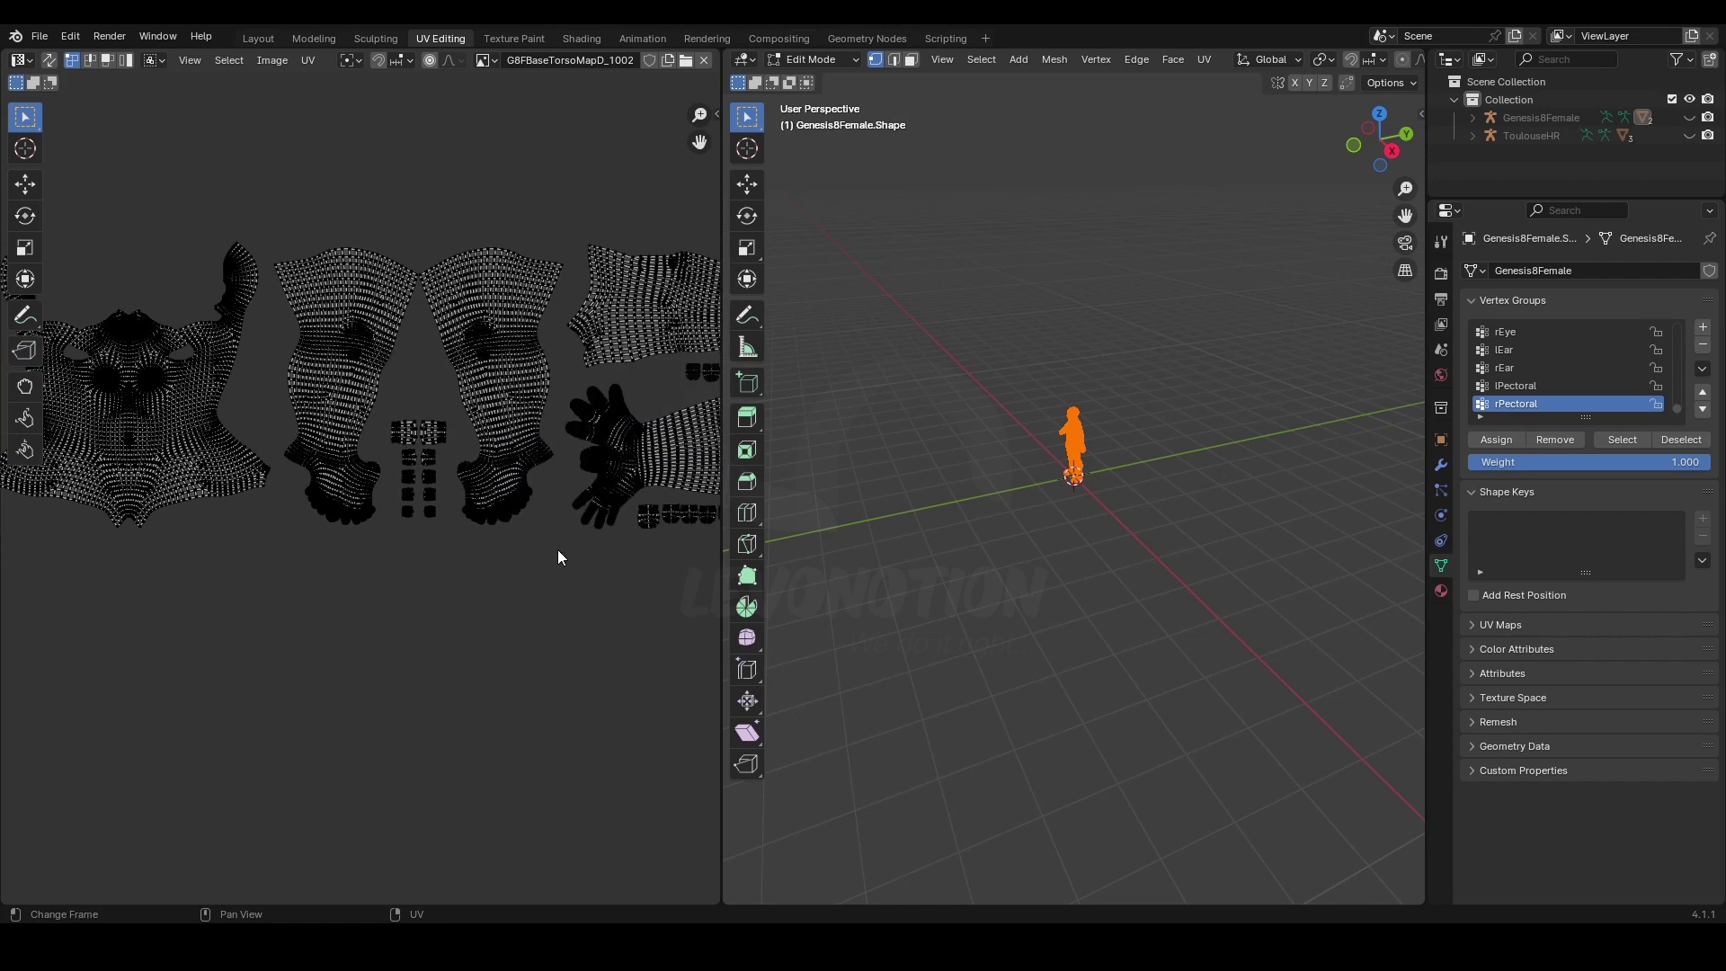
middle_drag(557, 558, 356, 538)
middle_drag(547, 534, 315, 549)
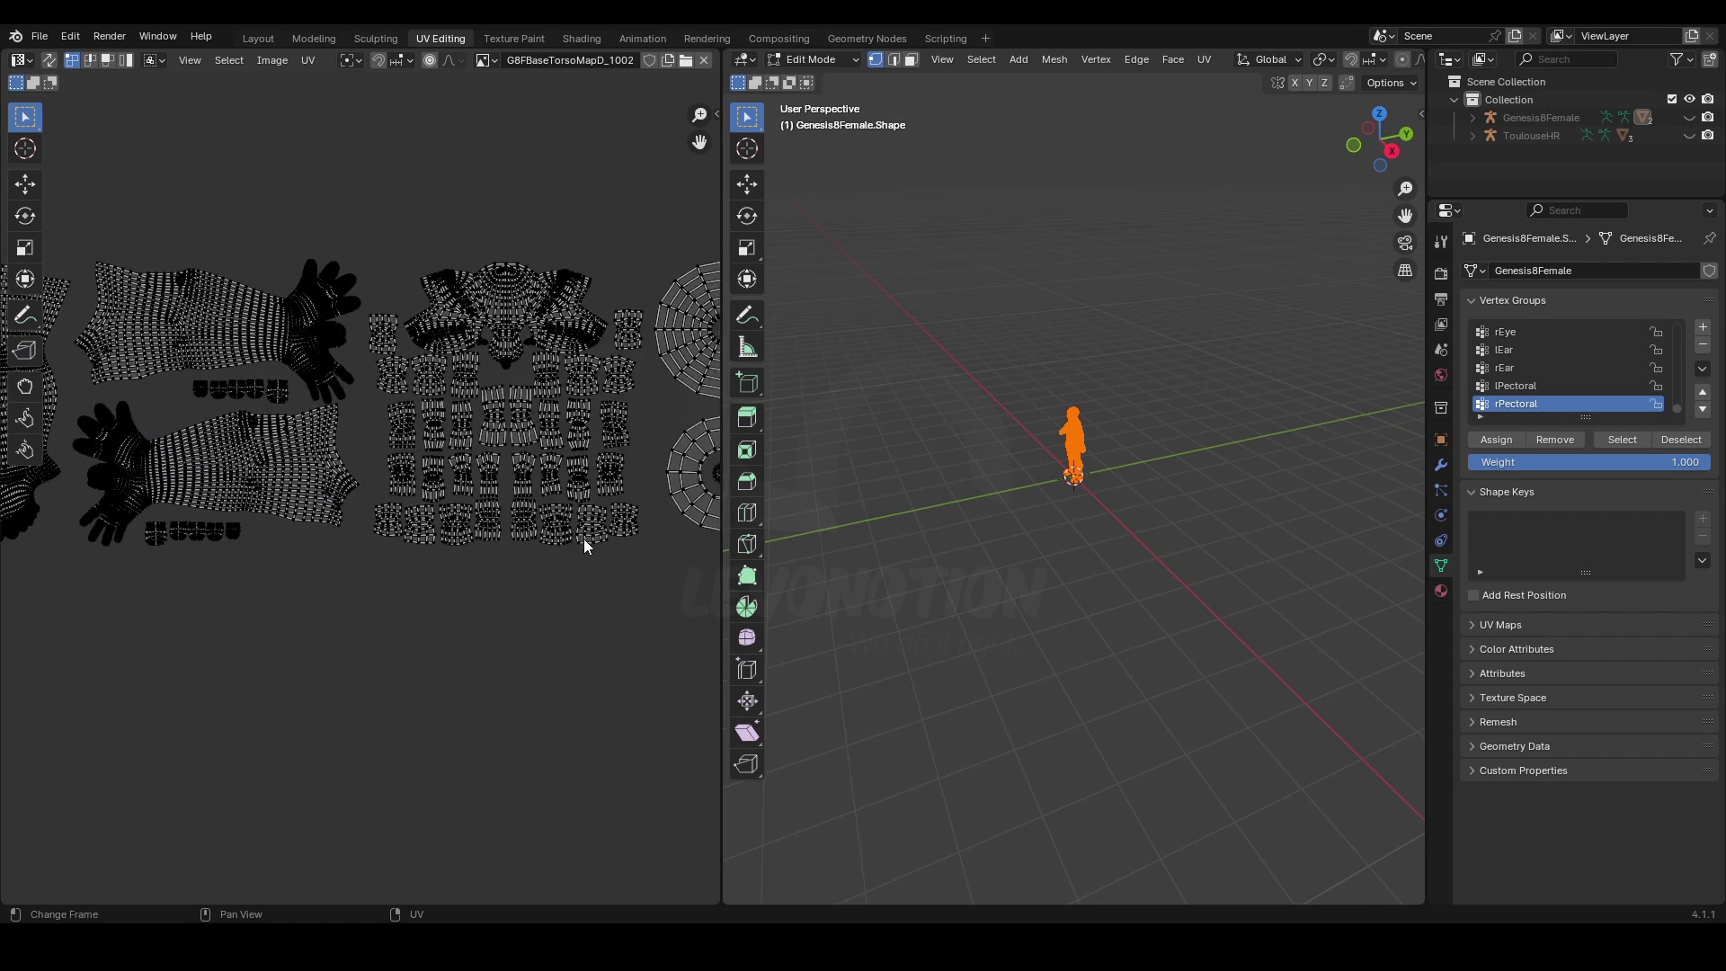
middle_drag(584, 544, 624, 547)
scroll(479, 538, down, 2)
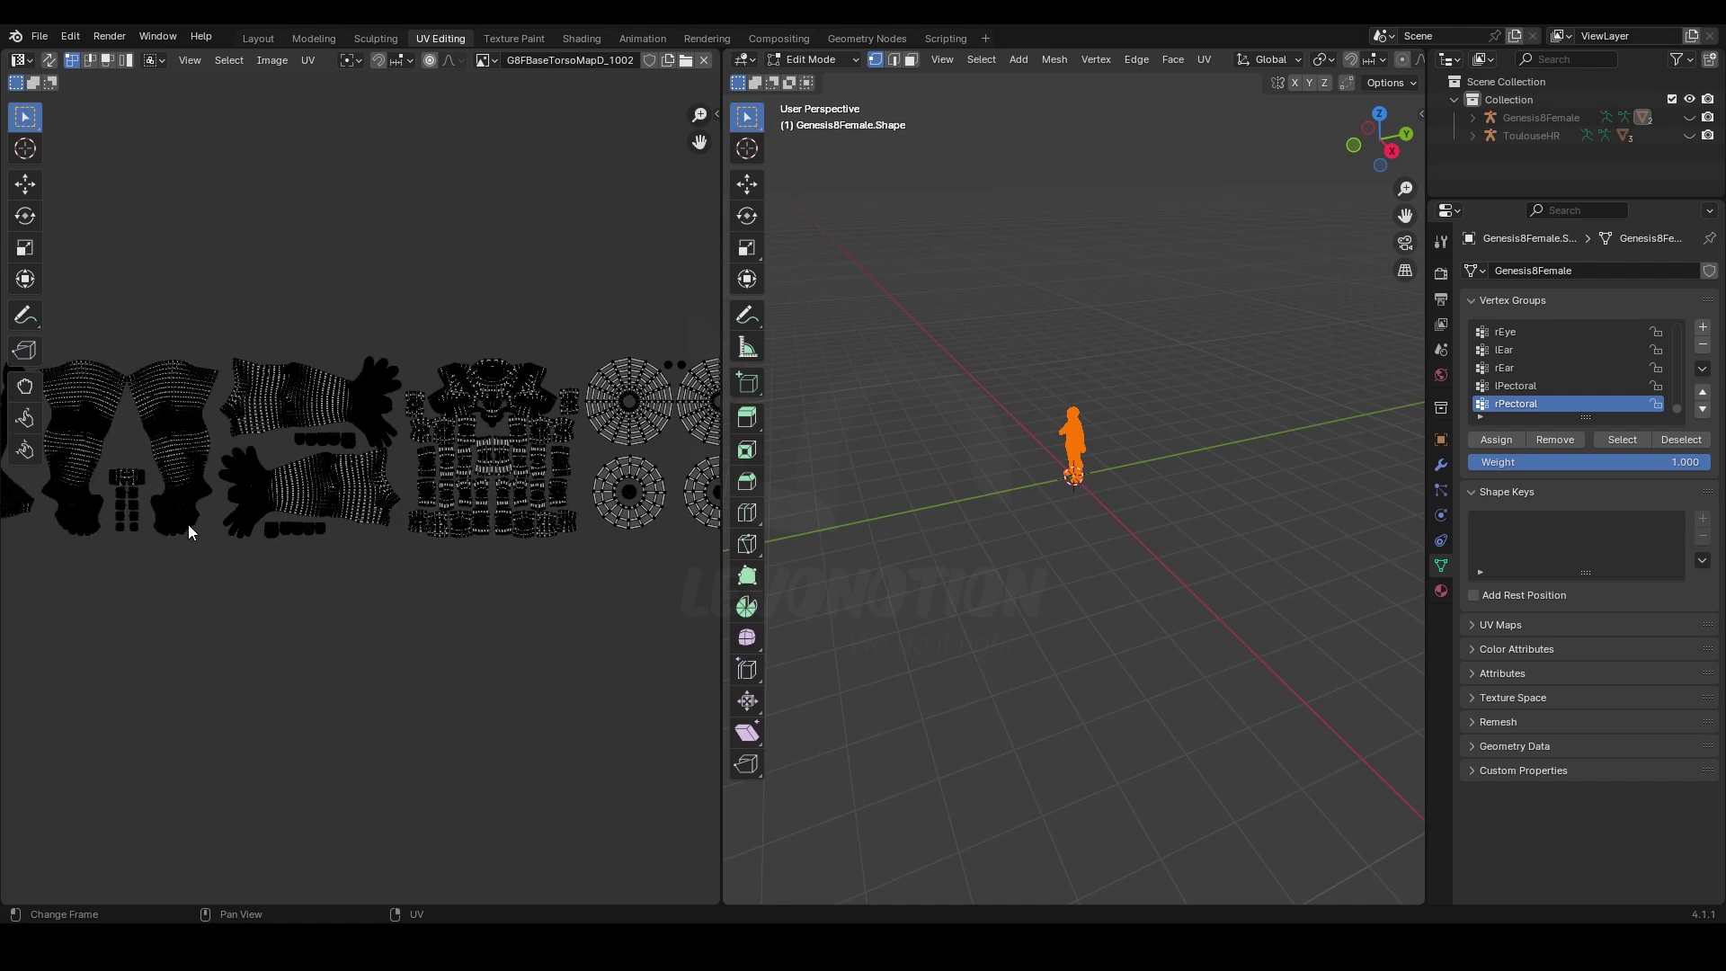
scroll(403, 532, up, 6)
middle_drag(343, 516, 455, 517)
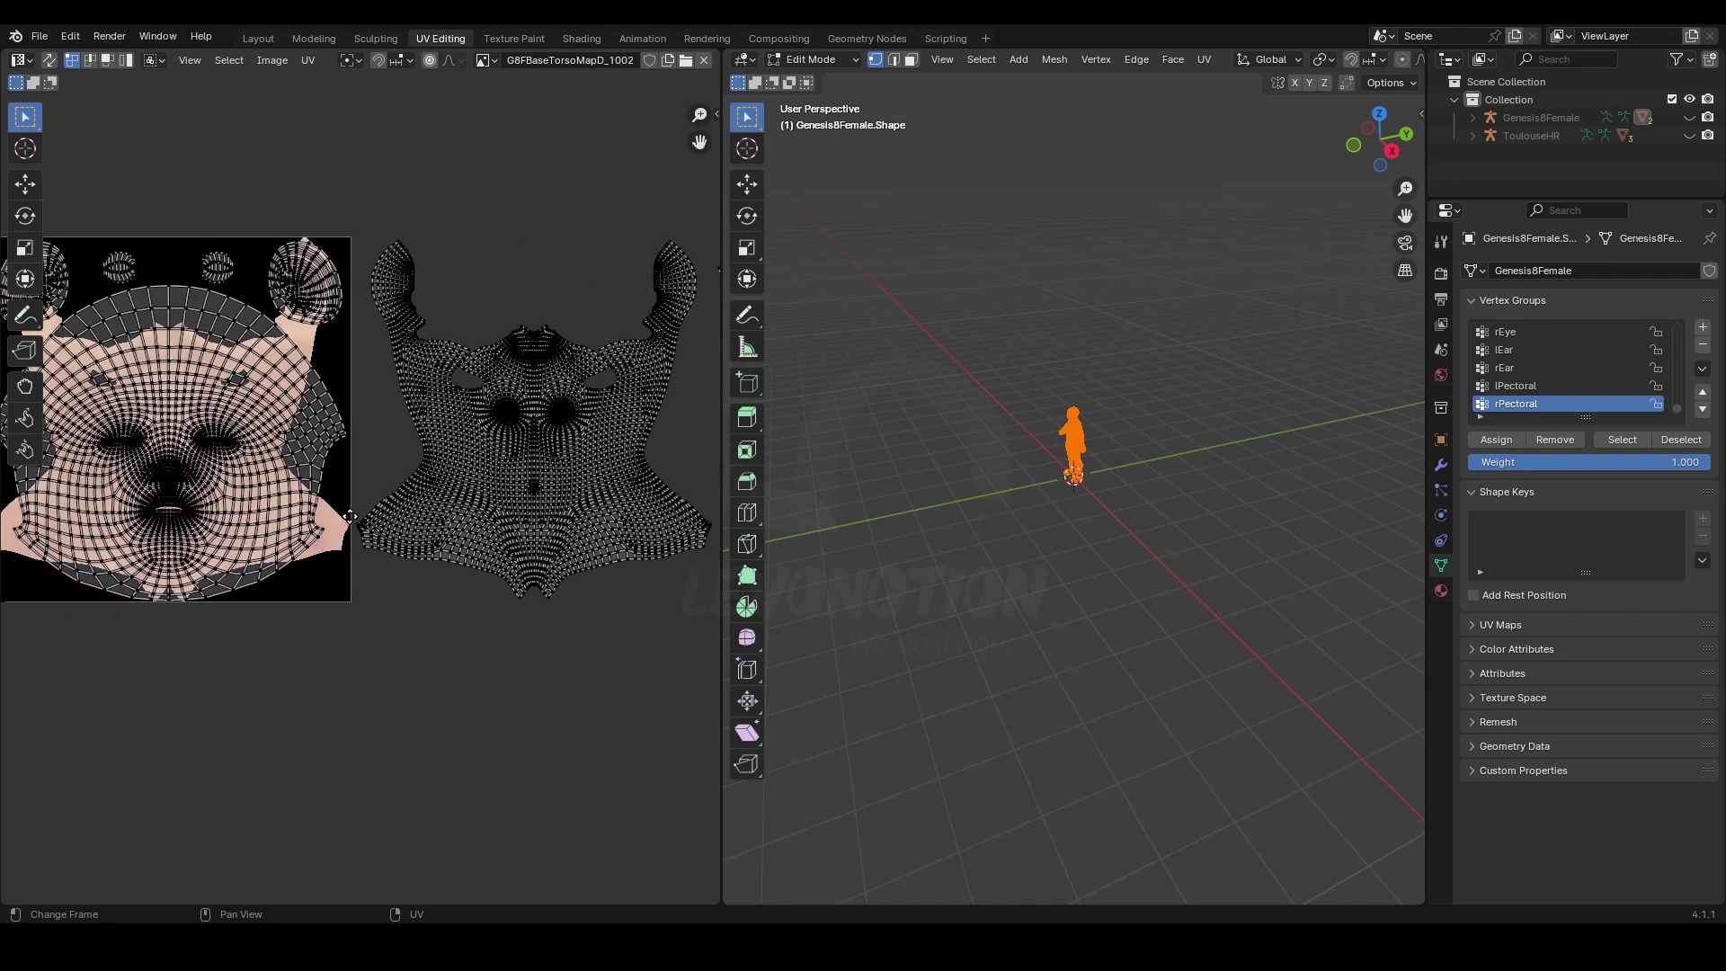
middle_drag(878, 501, 837, 490)
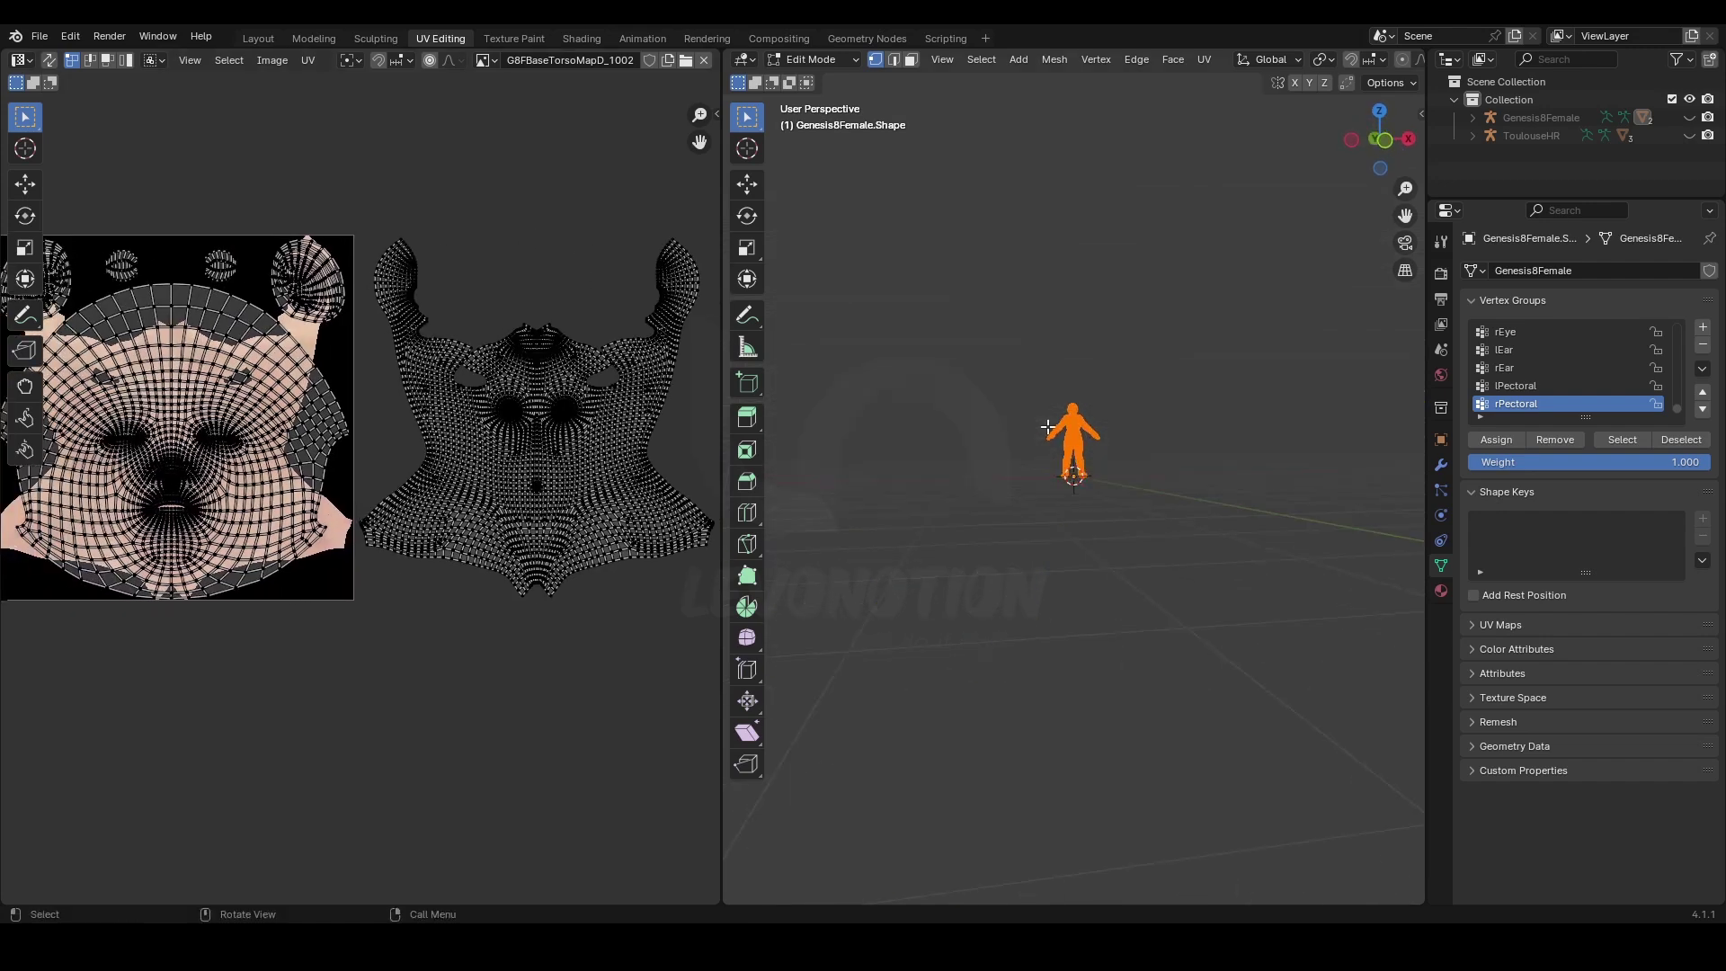
Back in Shading, reposition the torso image texture node
click(582, 38)
scroll(980, 414, up, 5)
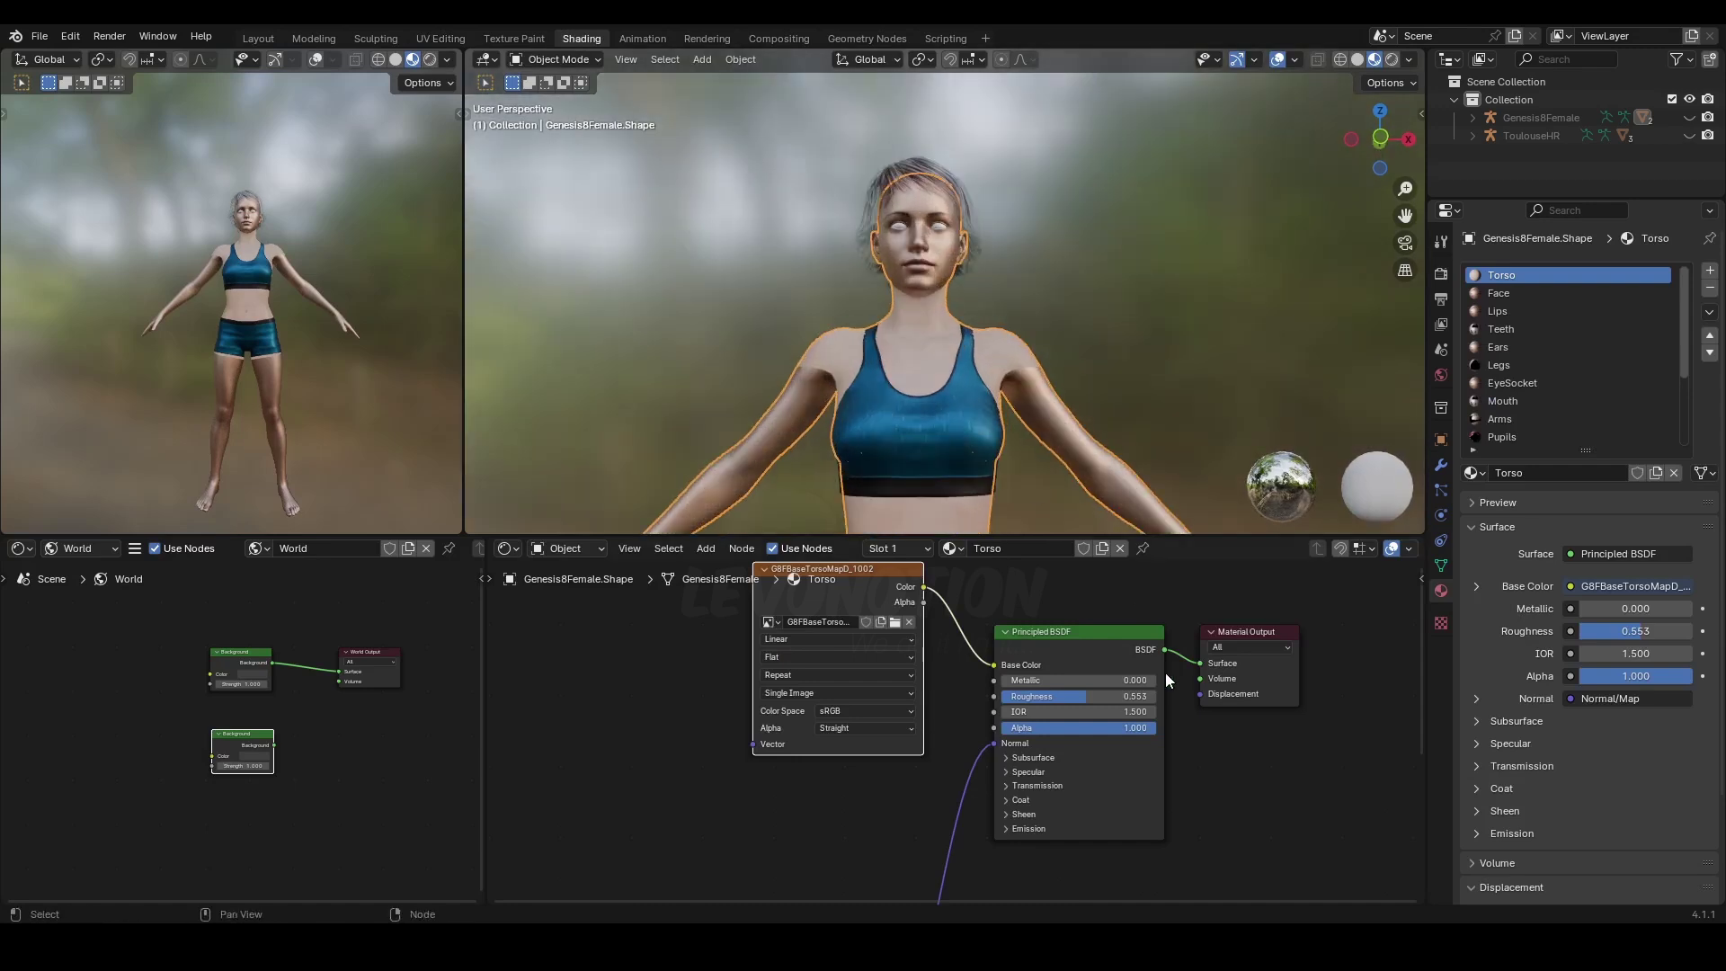
key(g)
click(846, 616)
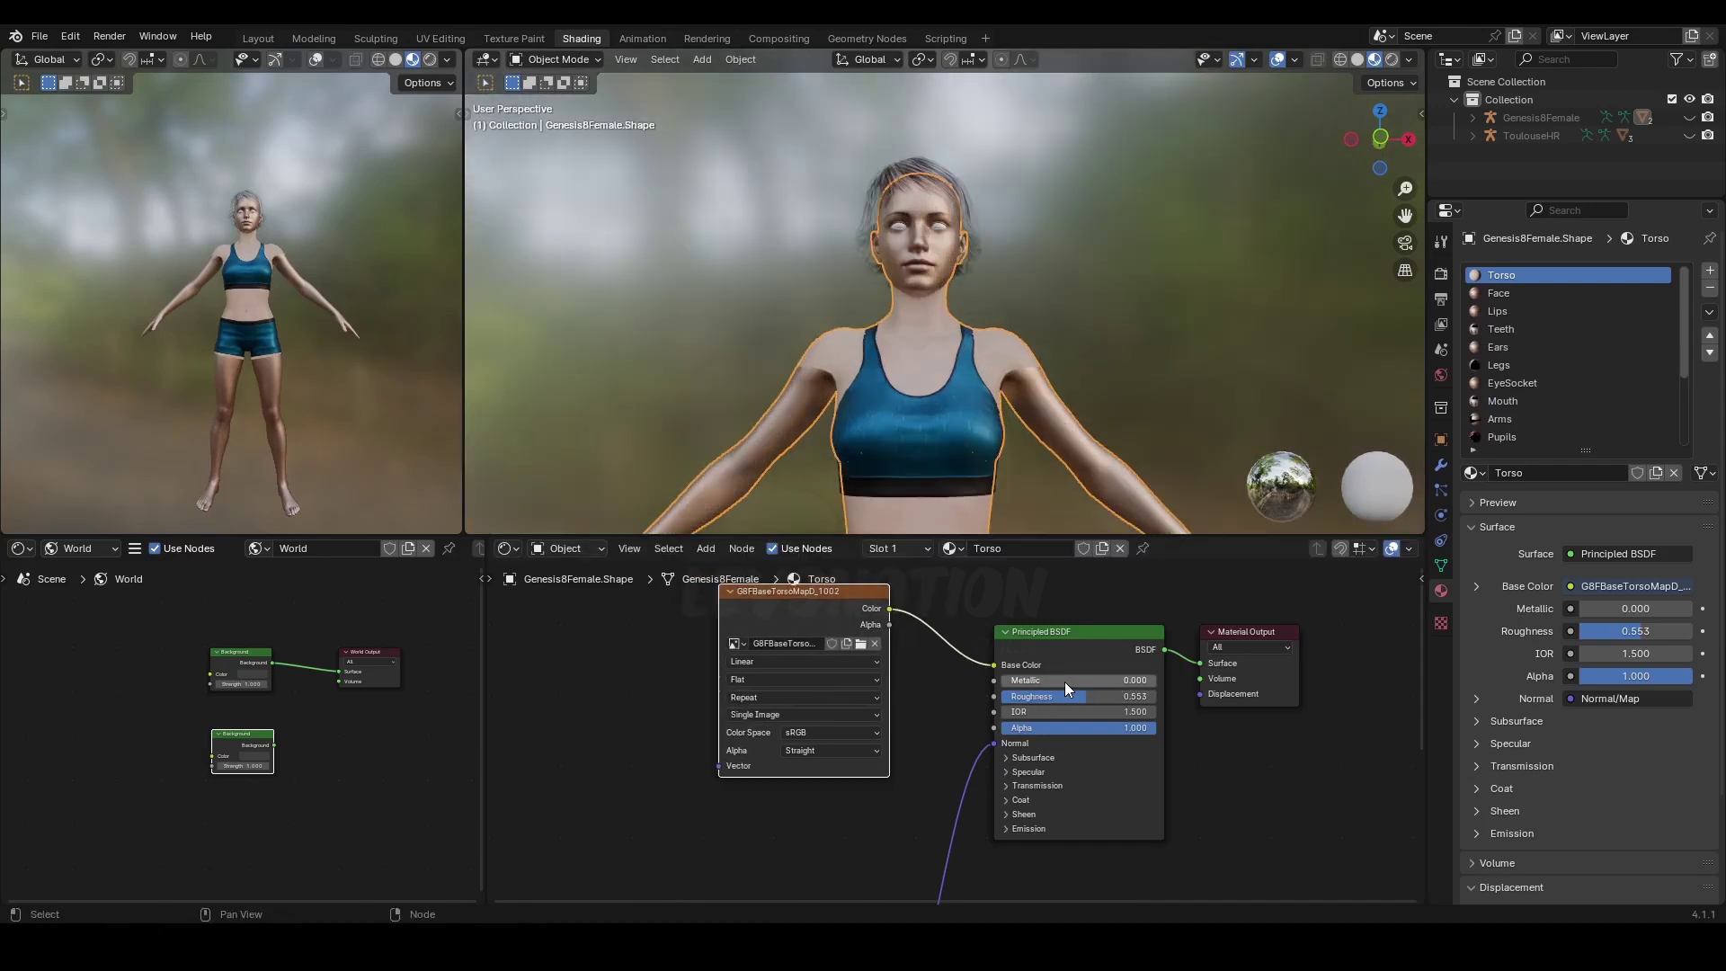
scroll(935, 299, down, 3)
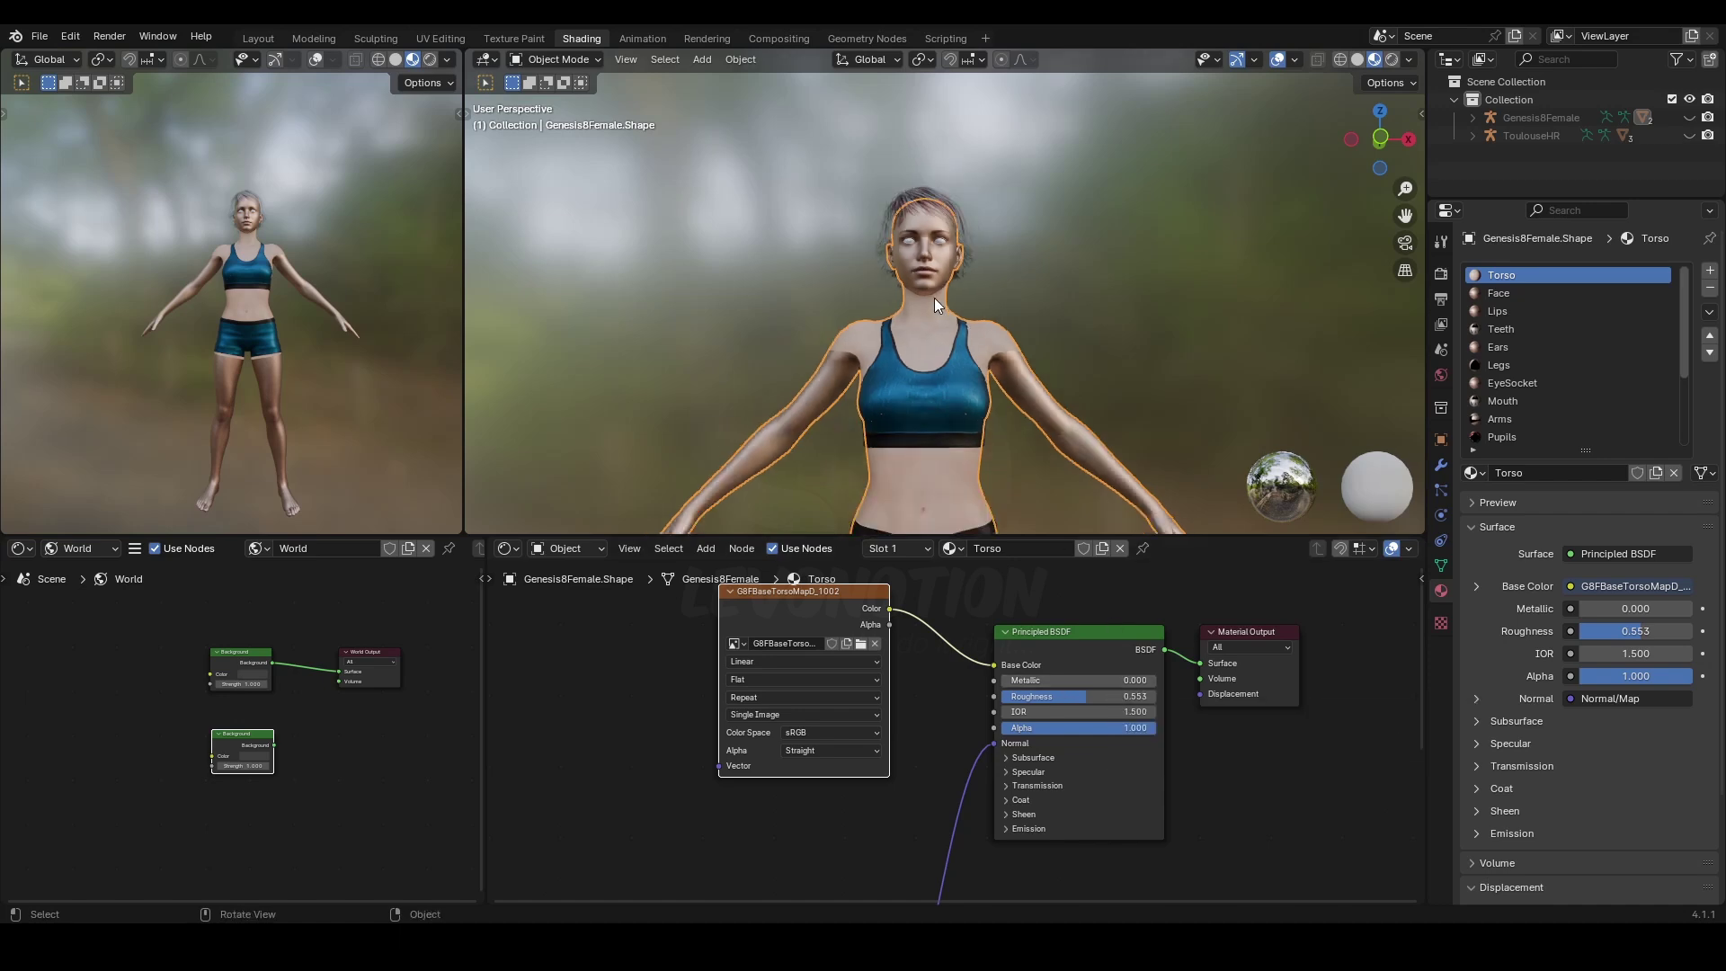
scroll(1007, 300, down, 2)
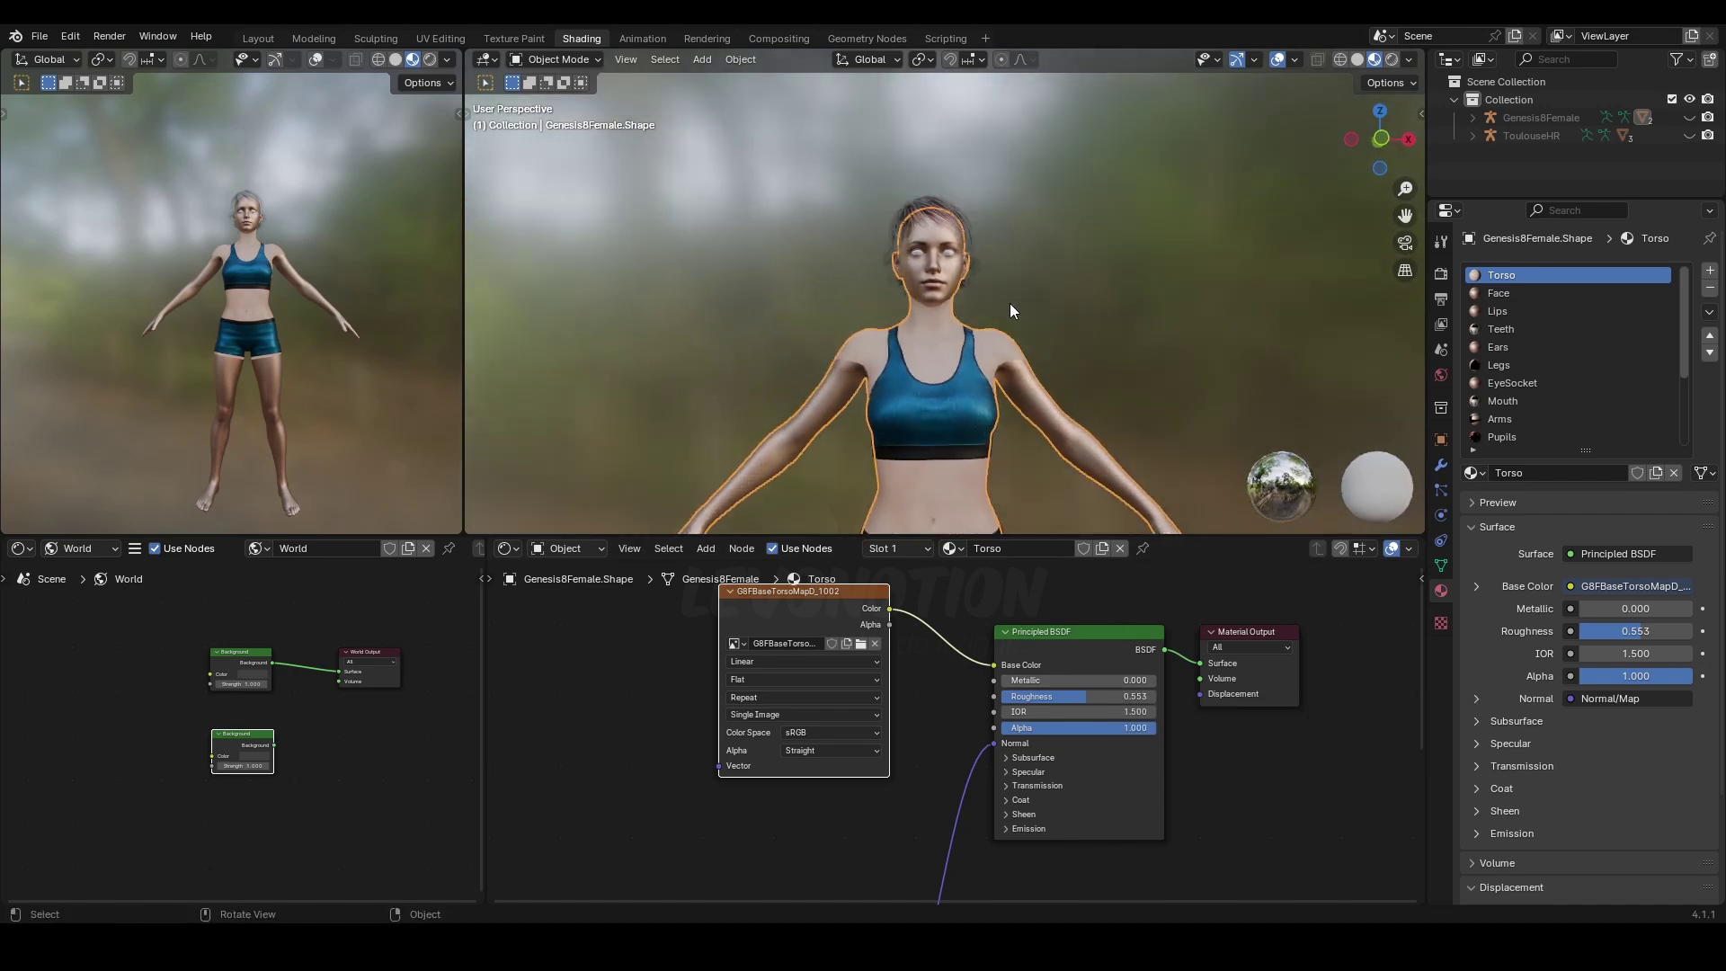
In Edit Mode, select the connected arm mesh and assign it the Torso material
key(ctrl+Tab)
click(1009, 254)
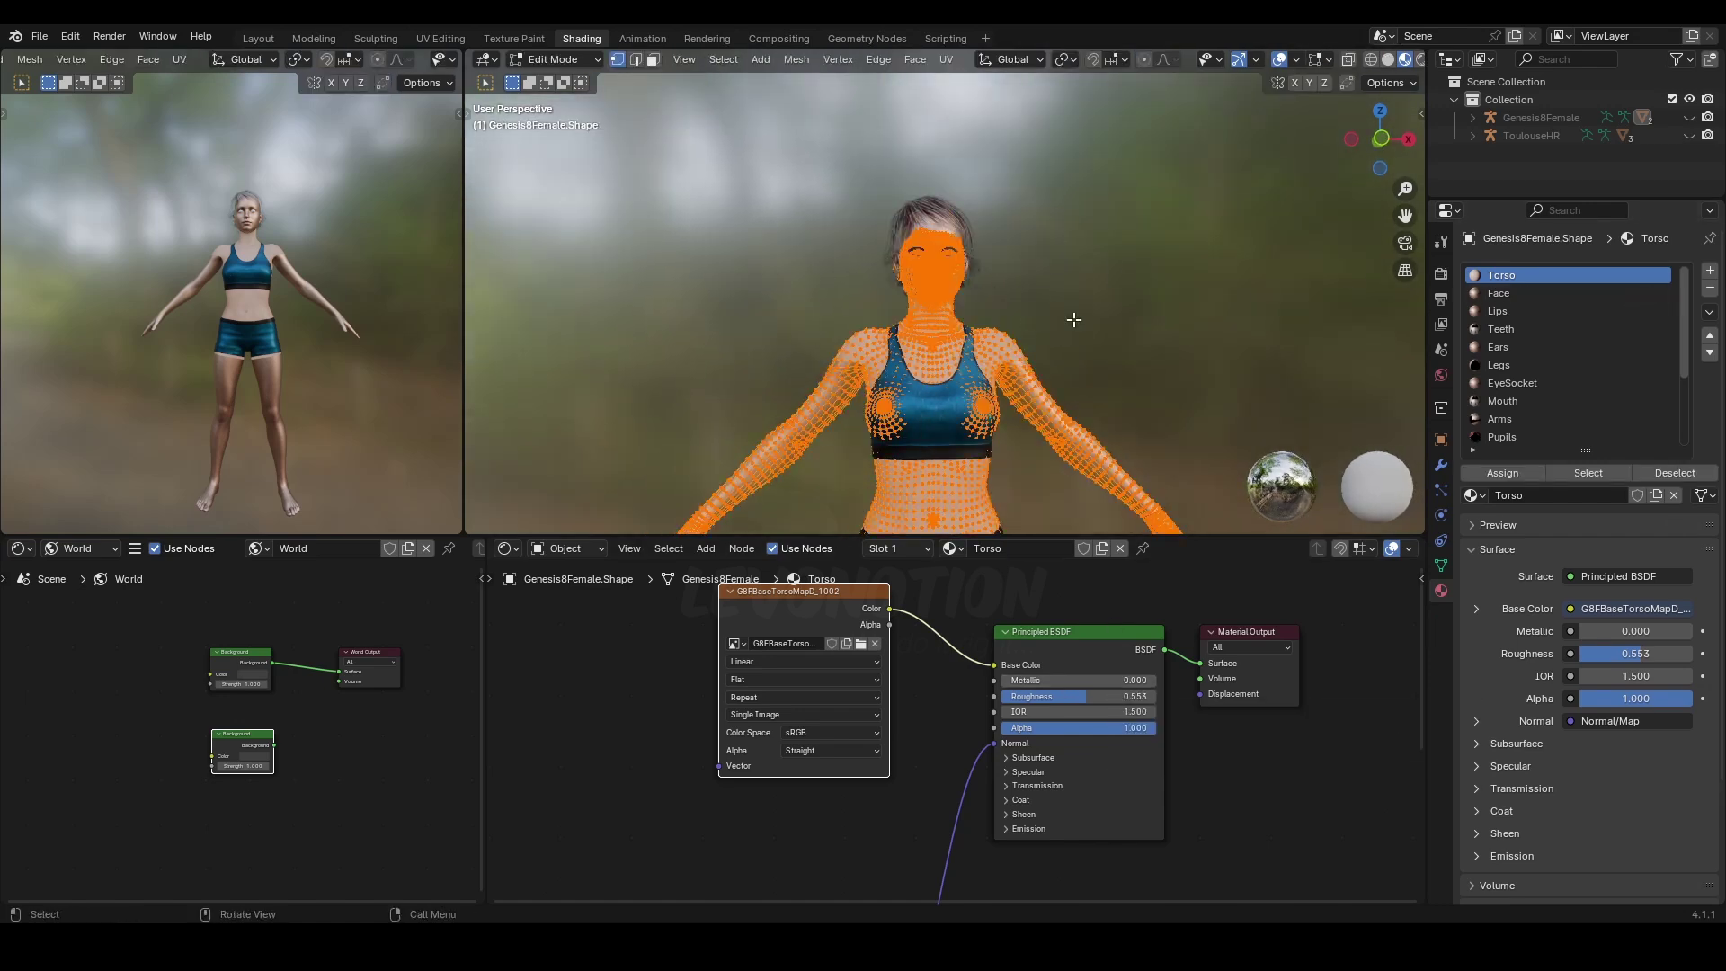
key(alt+a)
key(l)
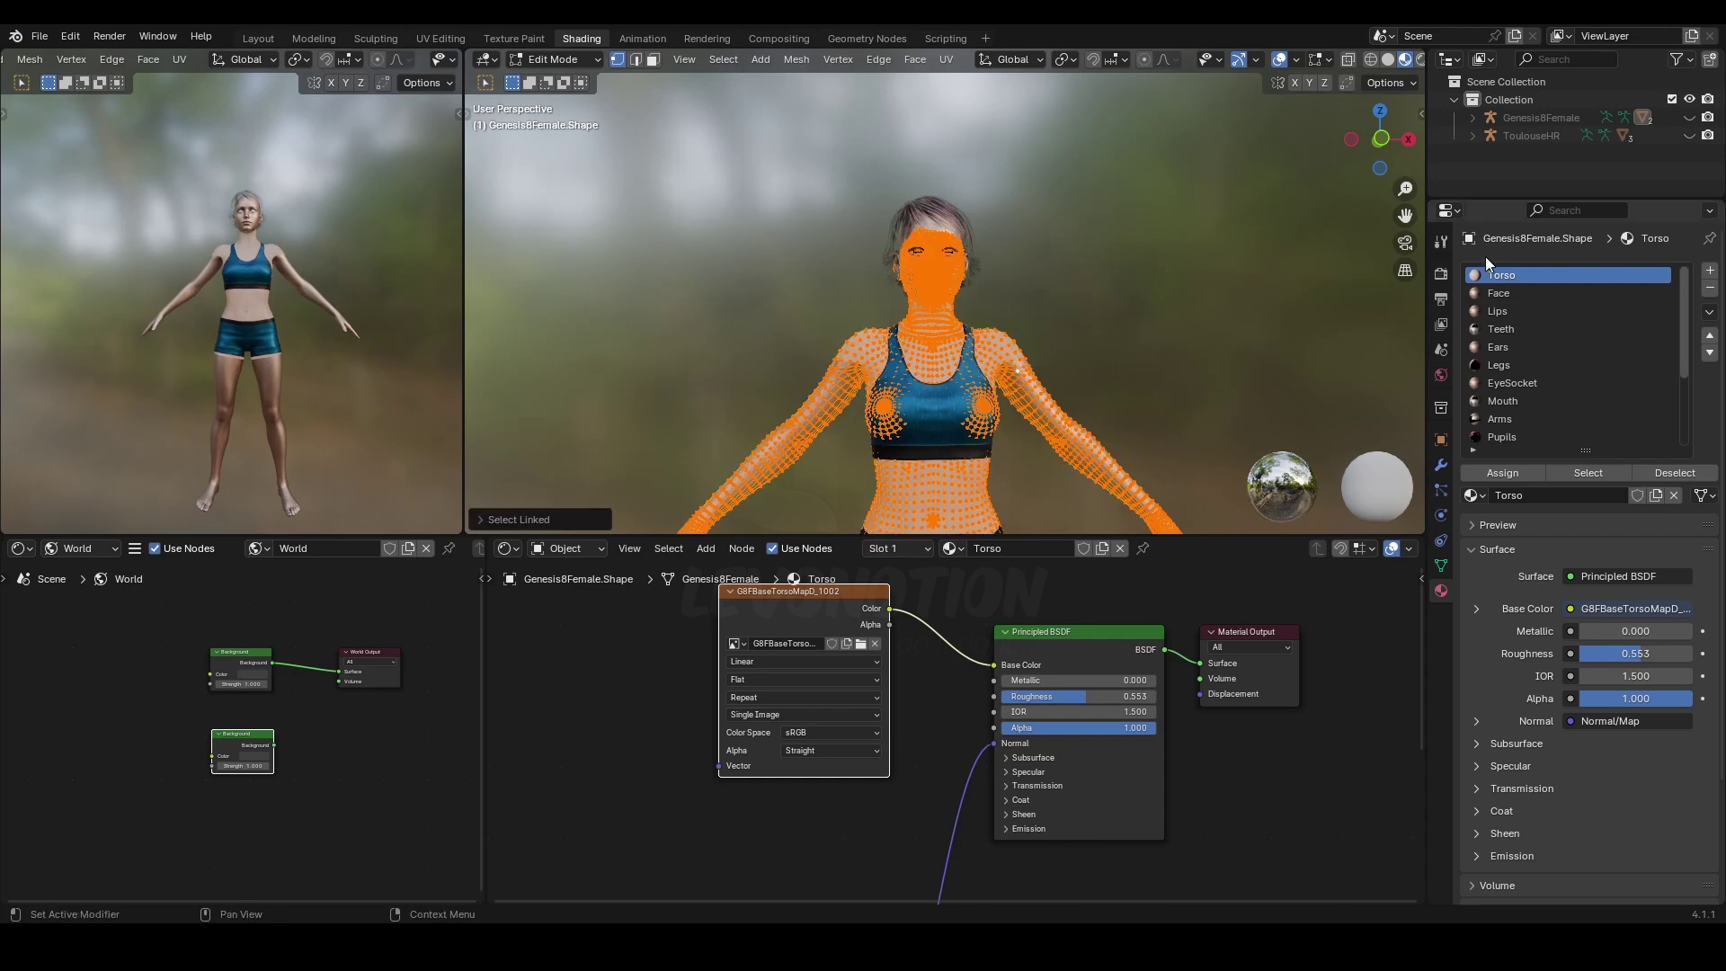
click(1510, 473)
Return to Object Mode and orbit to see dark patches on the arms and thighs
key(Tab)
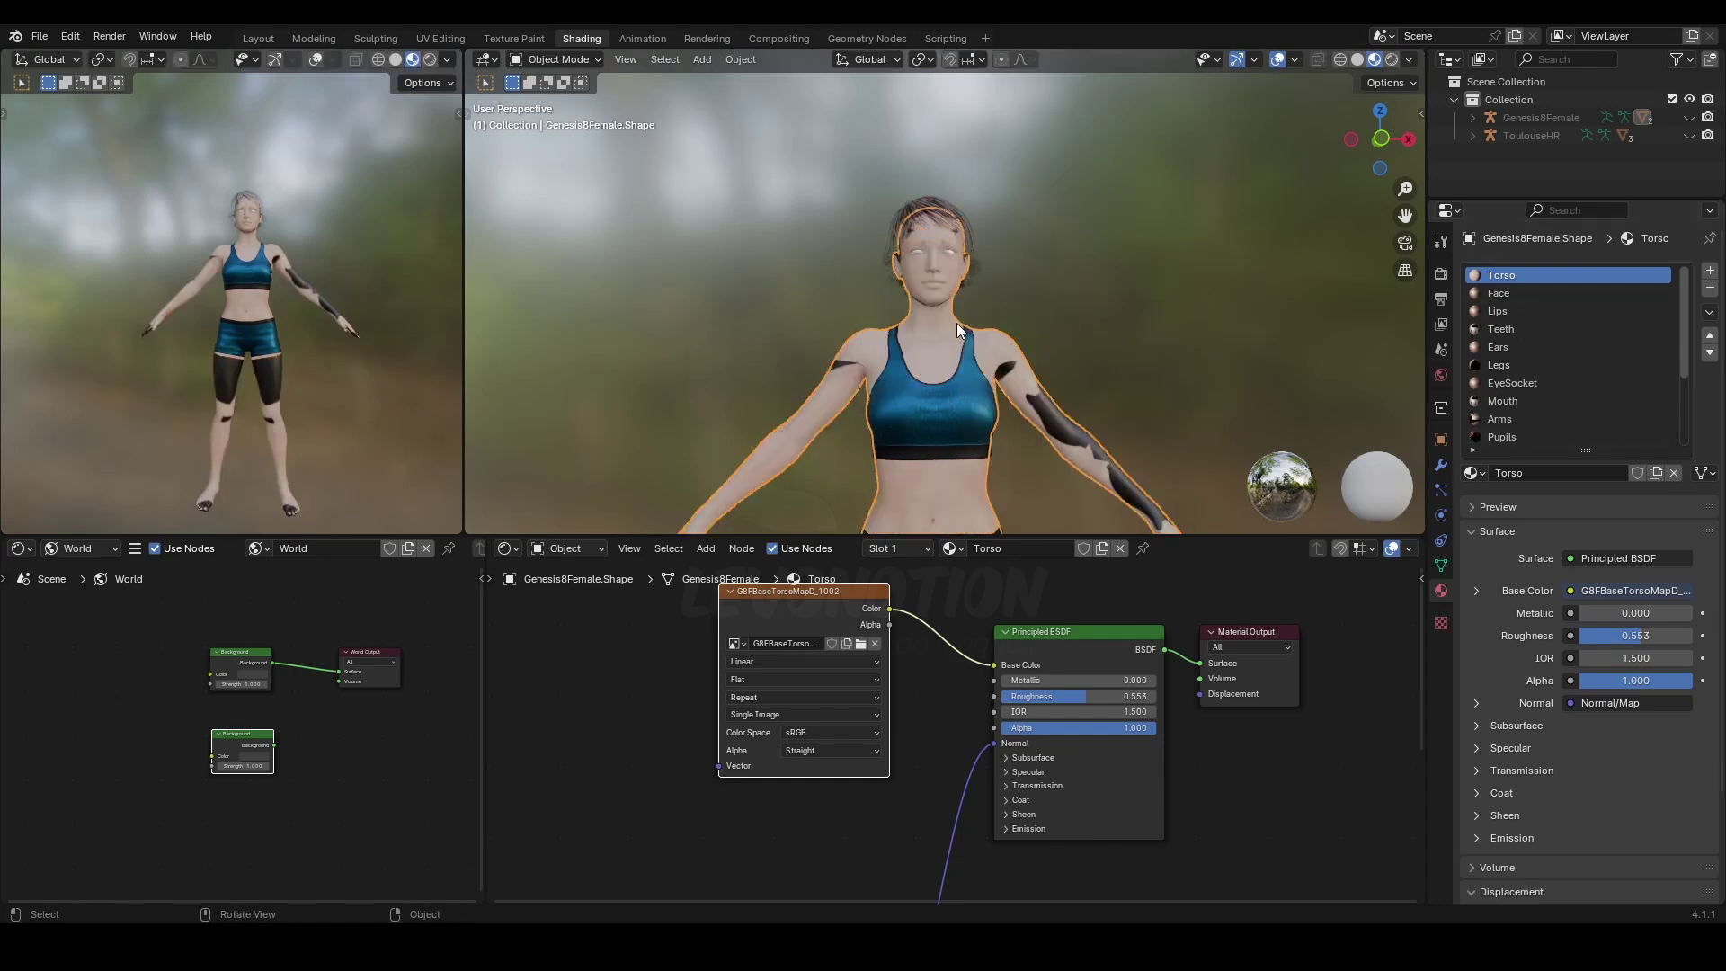
scroll(984, 333, down, 2)
scroll(1010, 346, up, 1)
middle_drag(1010, 321, 947, 343)
scroll(947, 343, up, 2)
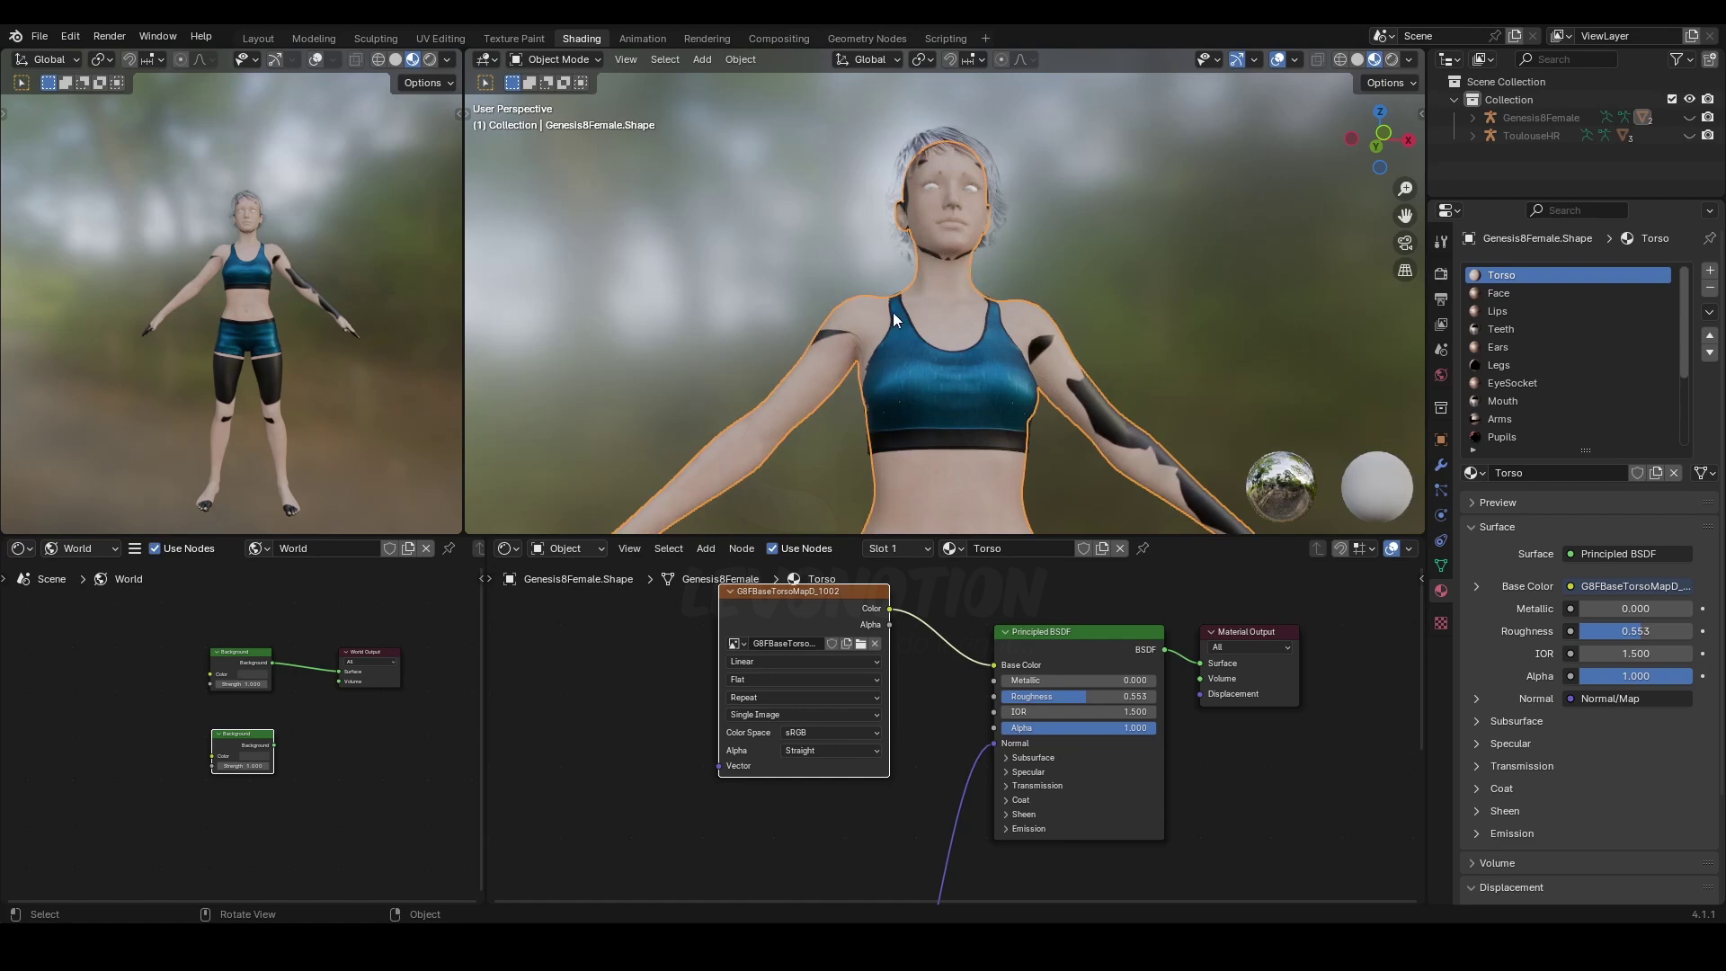
In Texture Paint, show the torso texture's image source settings in the sidebar
click(504, 39)
scroll(328, 476, down, 5)
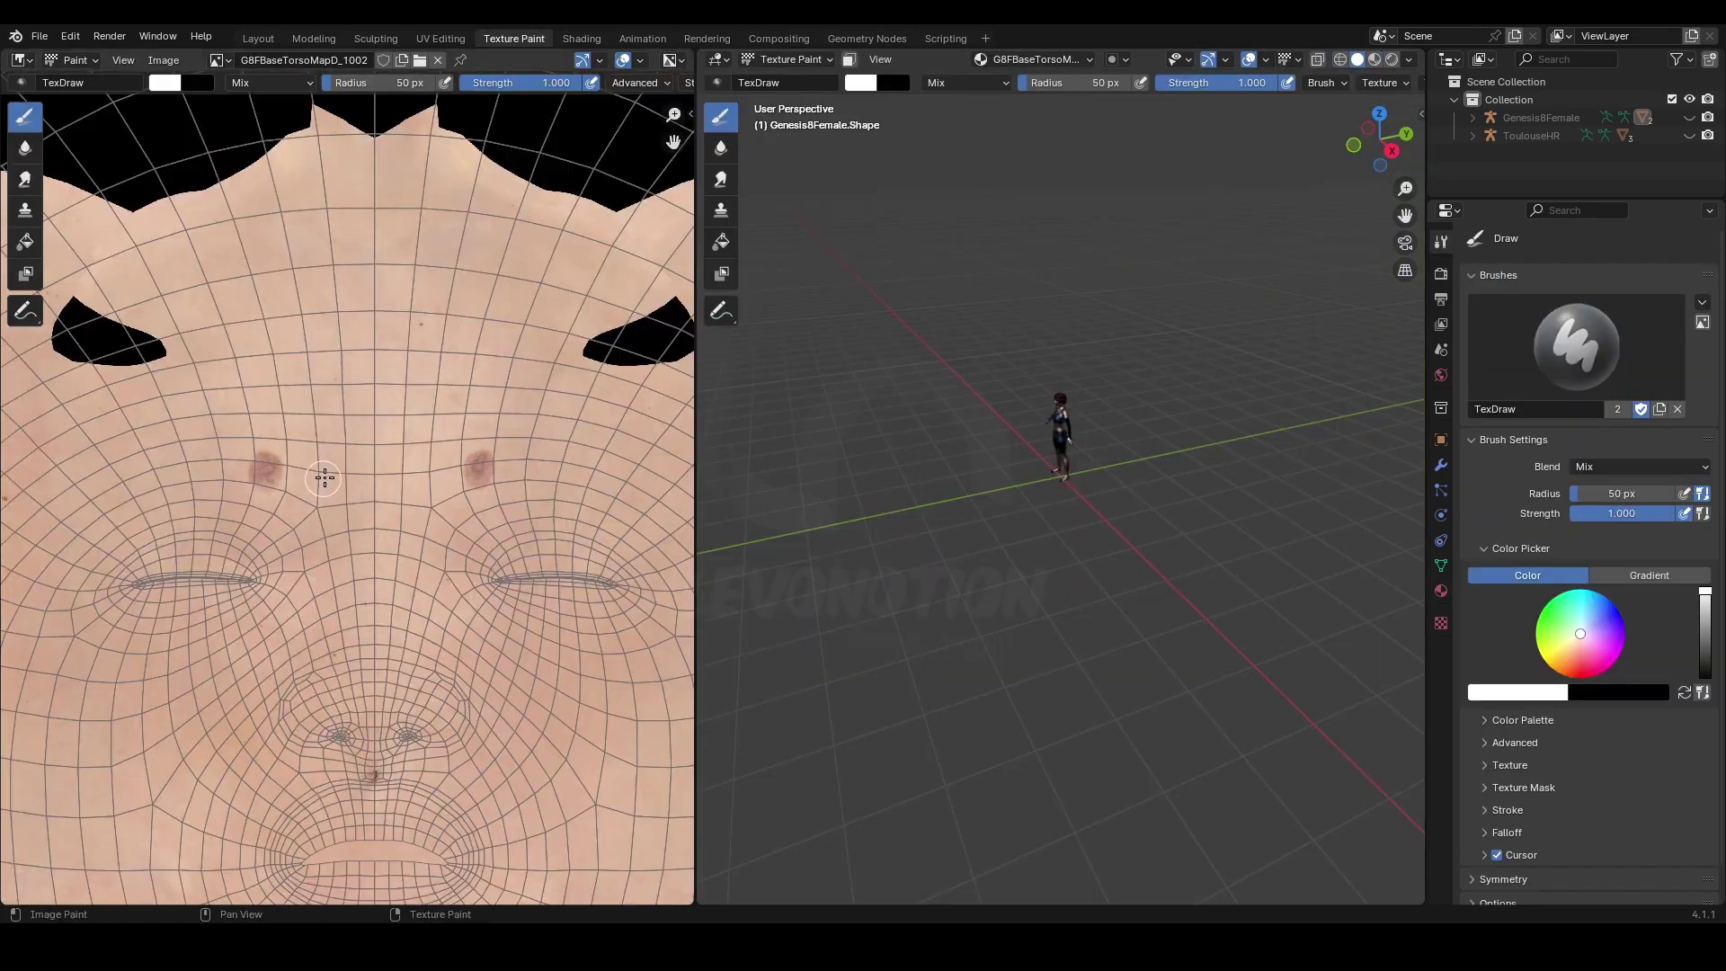
middle_drag(332, 467, 283, 430)
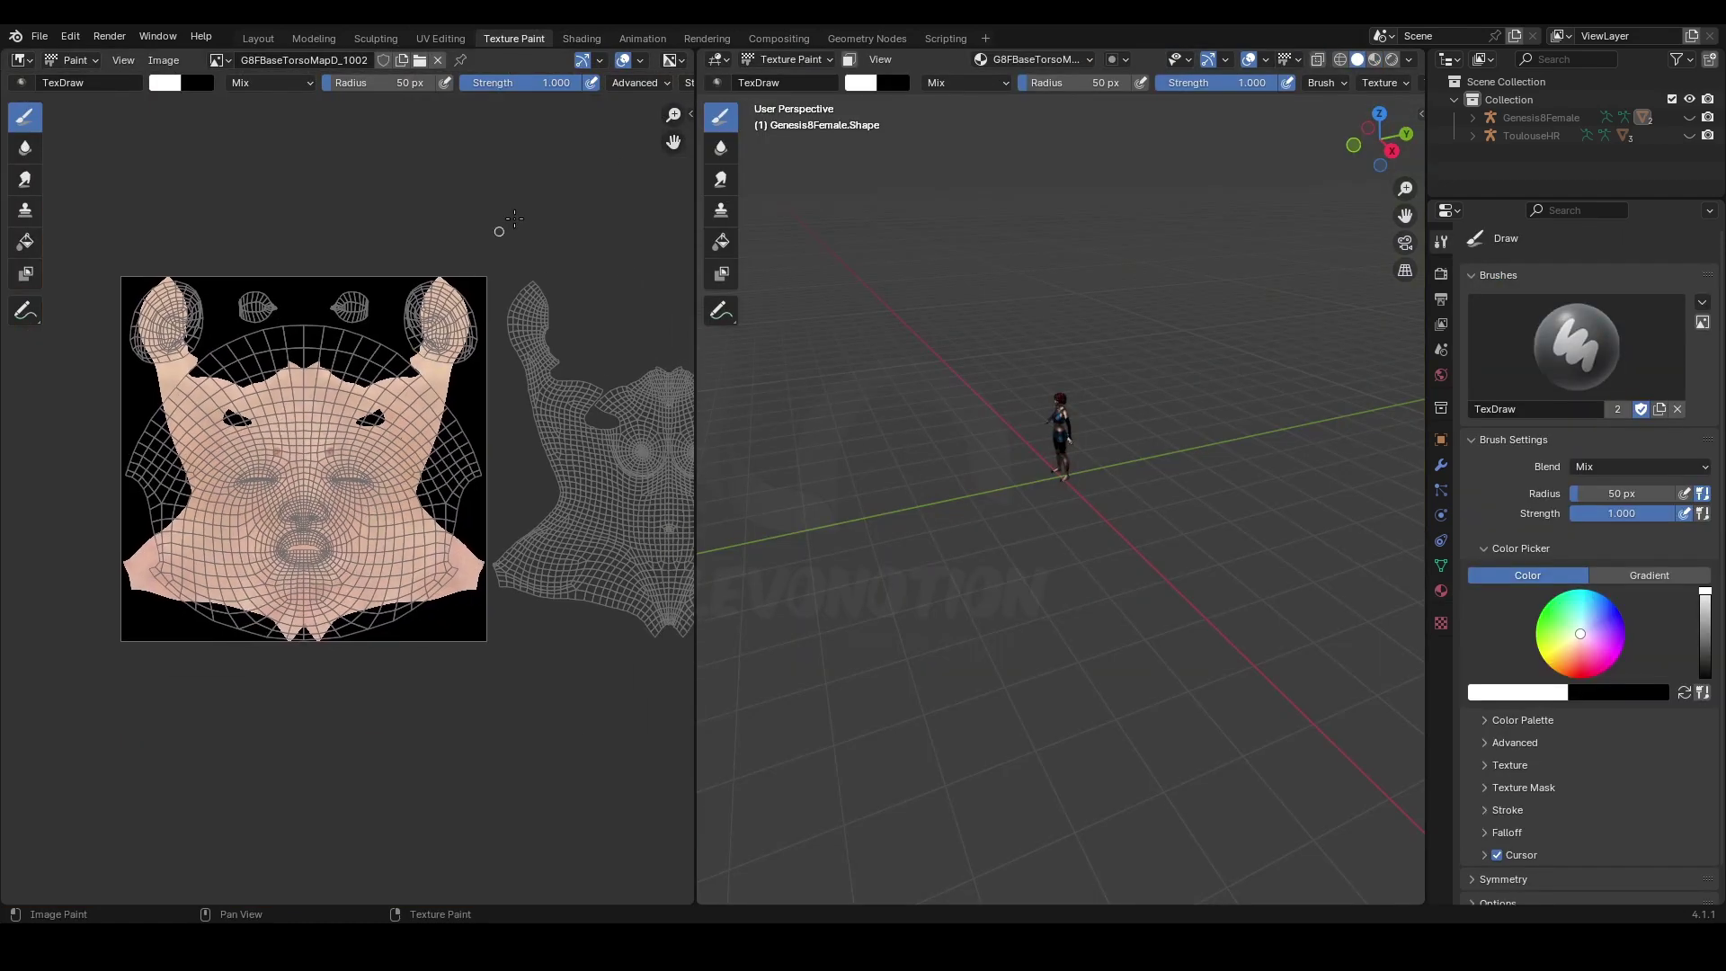
click(691, 111)
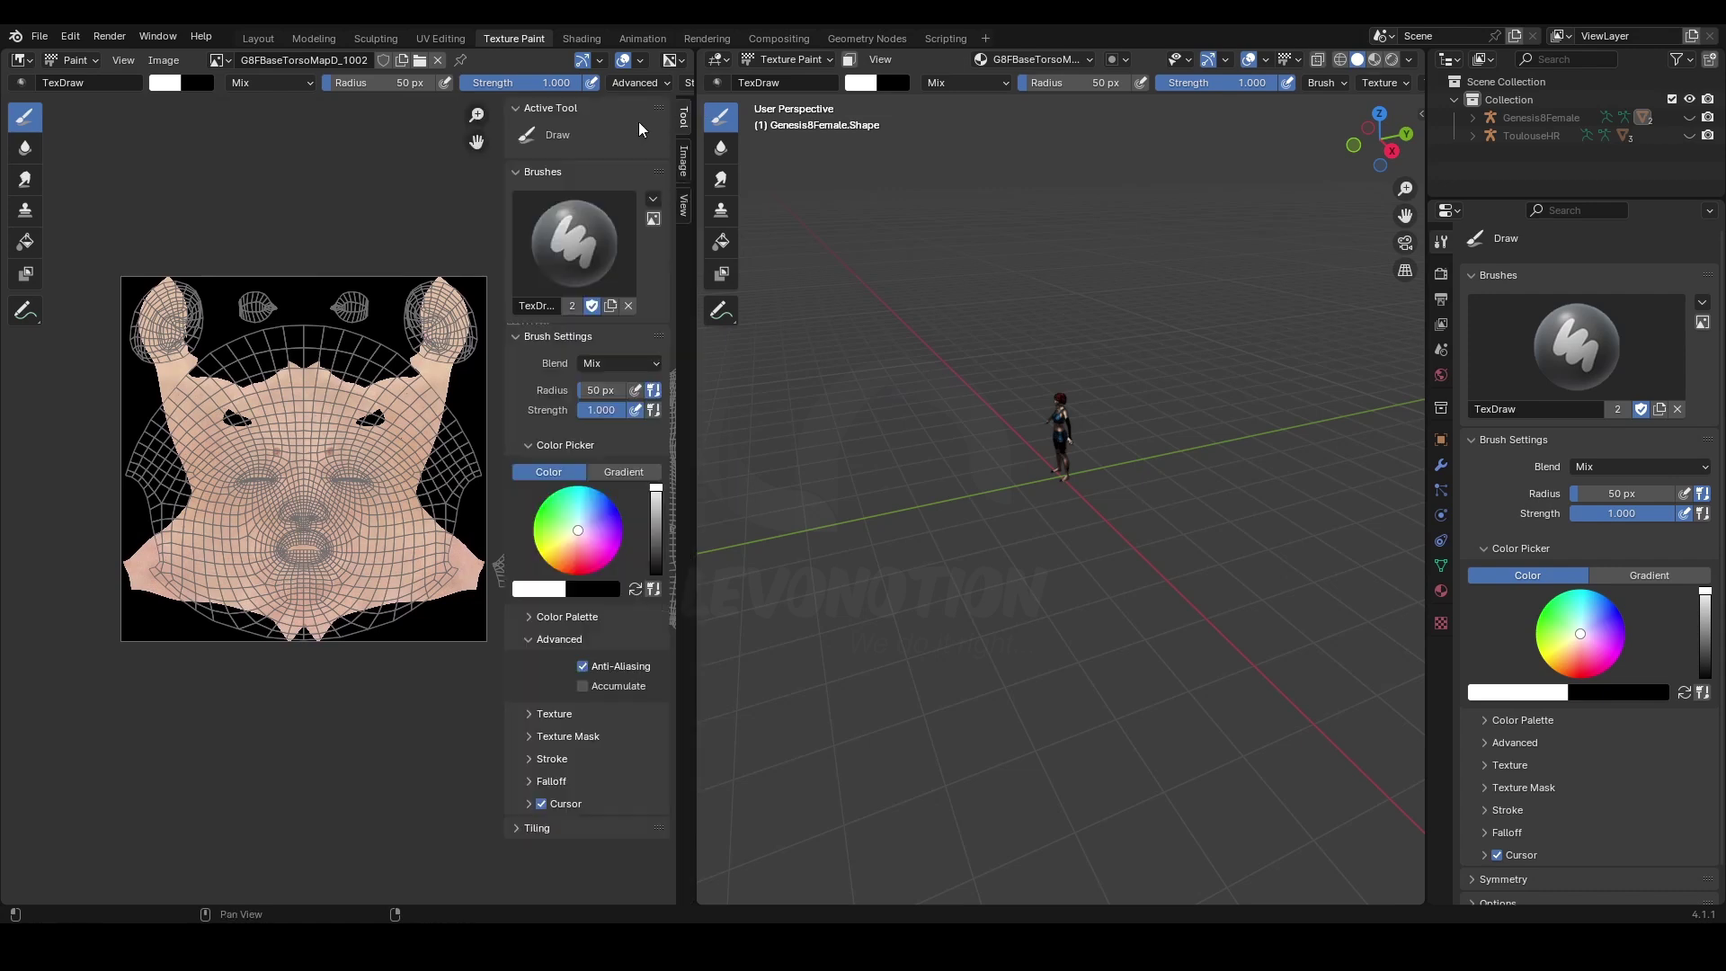
click(683, 162)
In UV Editing, enable Repeat Image in the sidebar's View settings
click(423, 34)
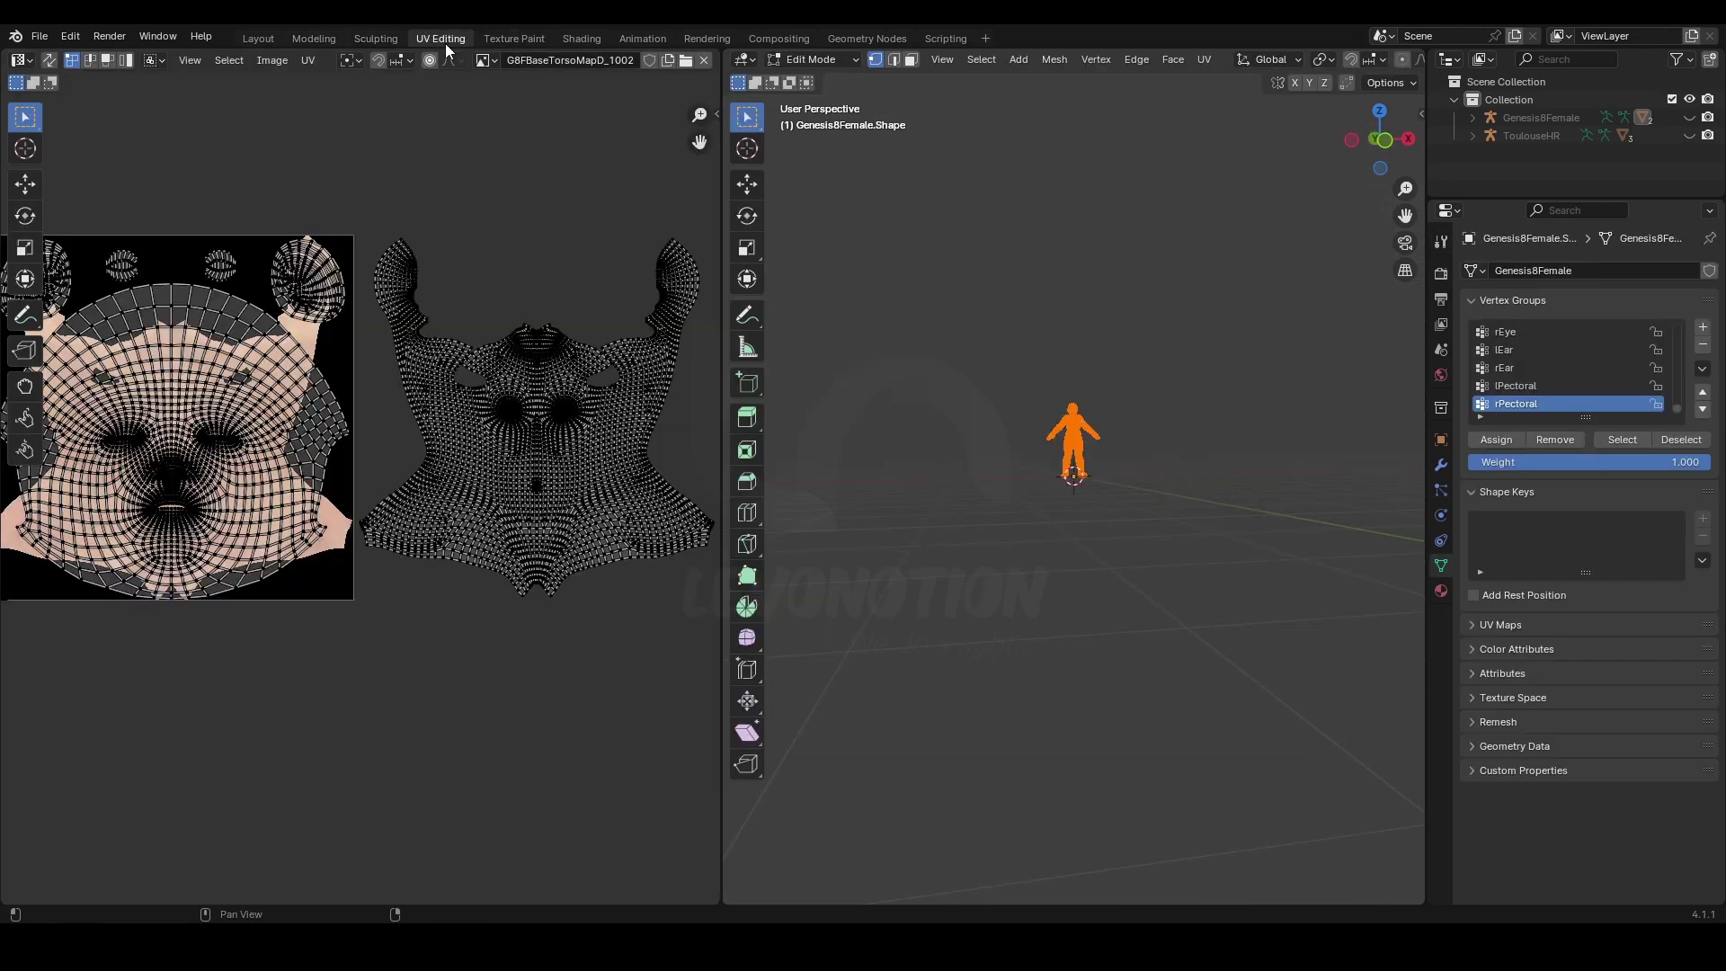
click(716, 113)
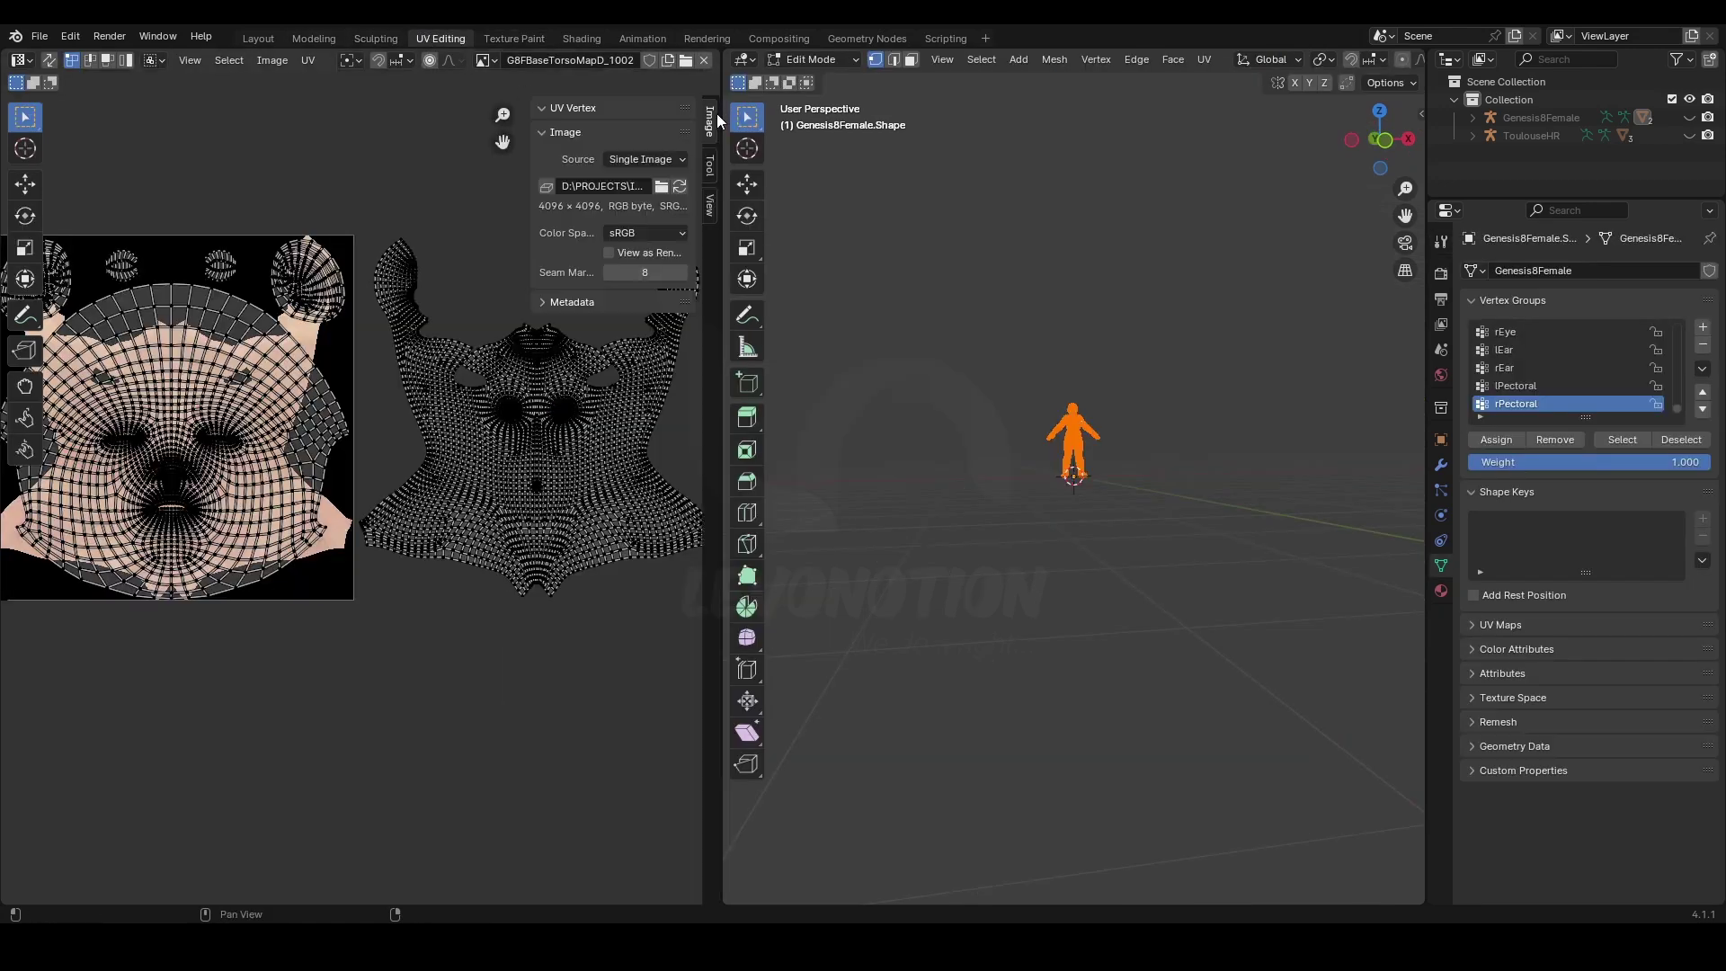
click(710, 205)
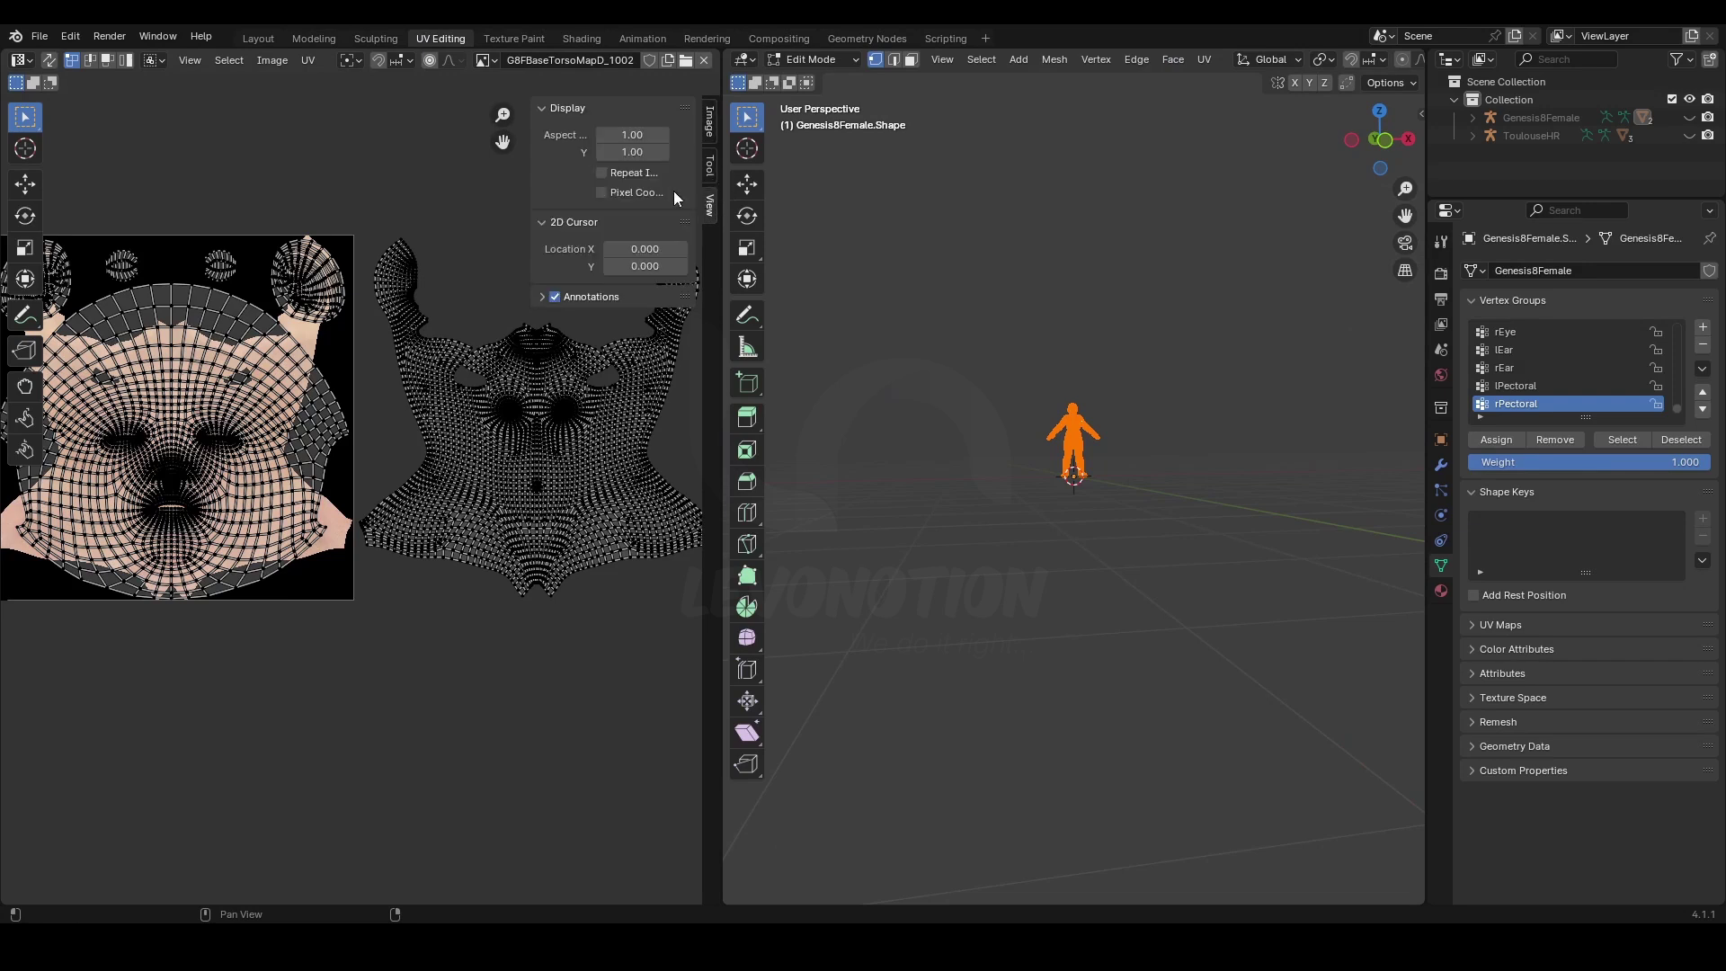
click(608, 171)
Zoom and pan across the tiled skin texture to check every UV island
scroll(418, 413, down, 3)
scroll(413, 423, up, 3)
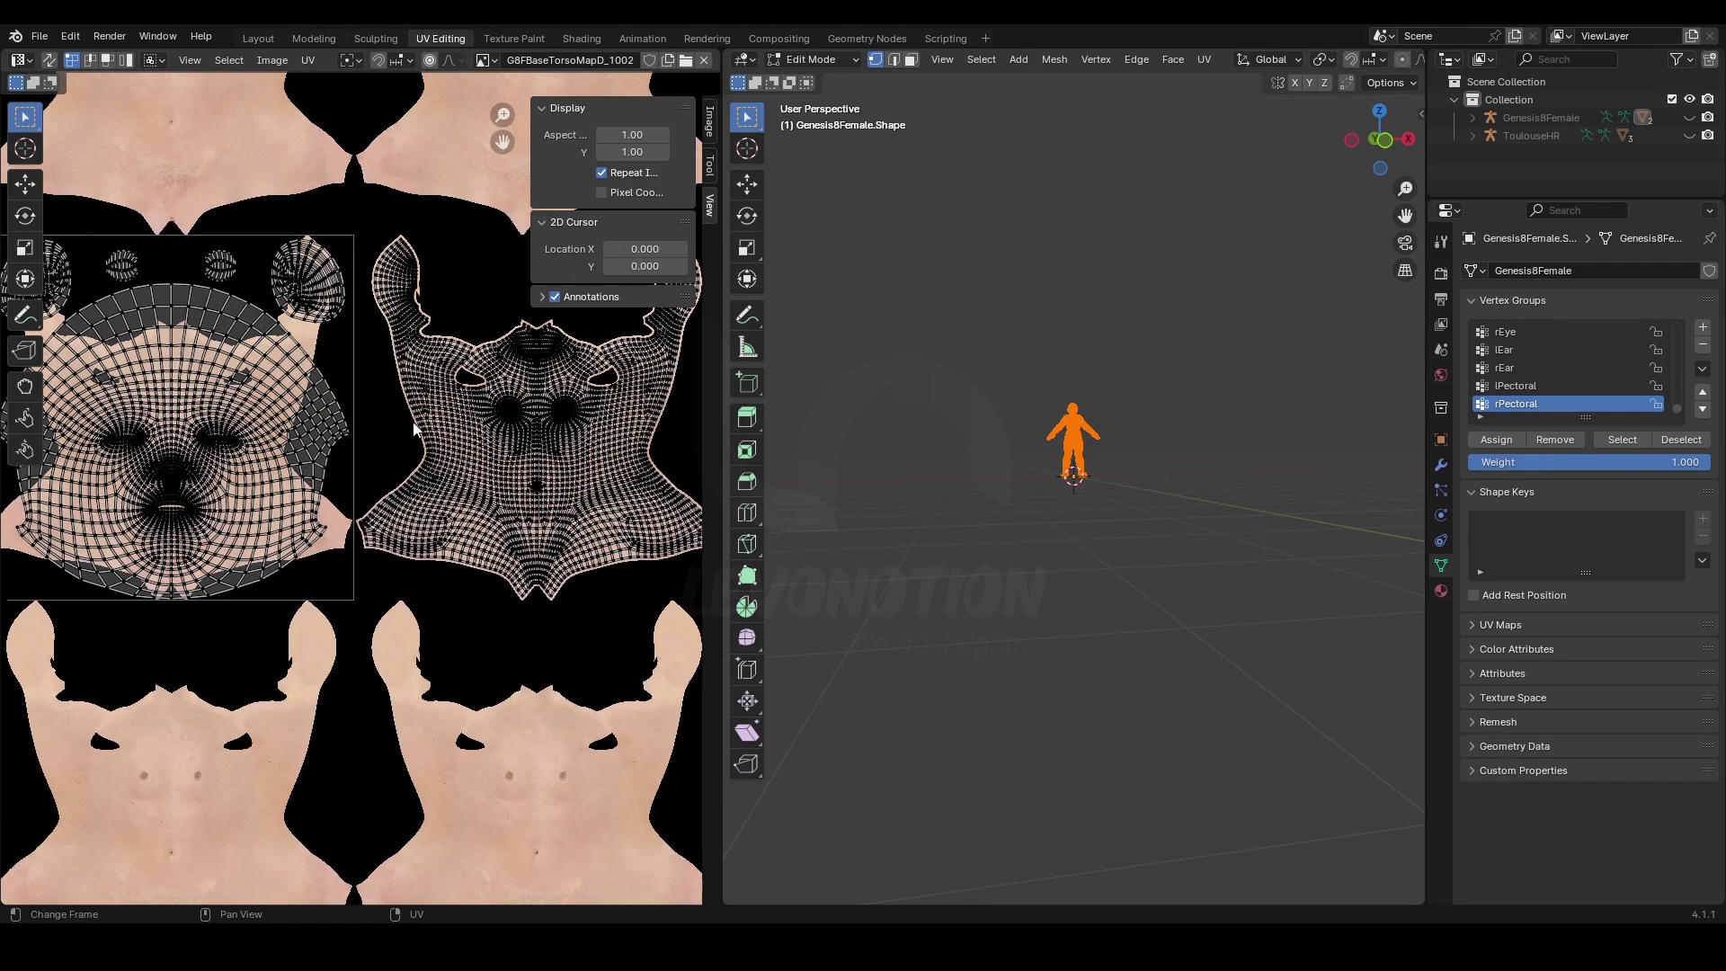
middle_drag(413, 423, 332, 493)
scroll(430, 505, down, 2)
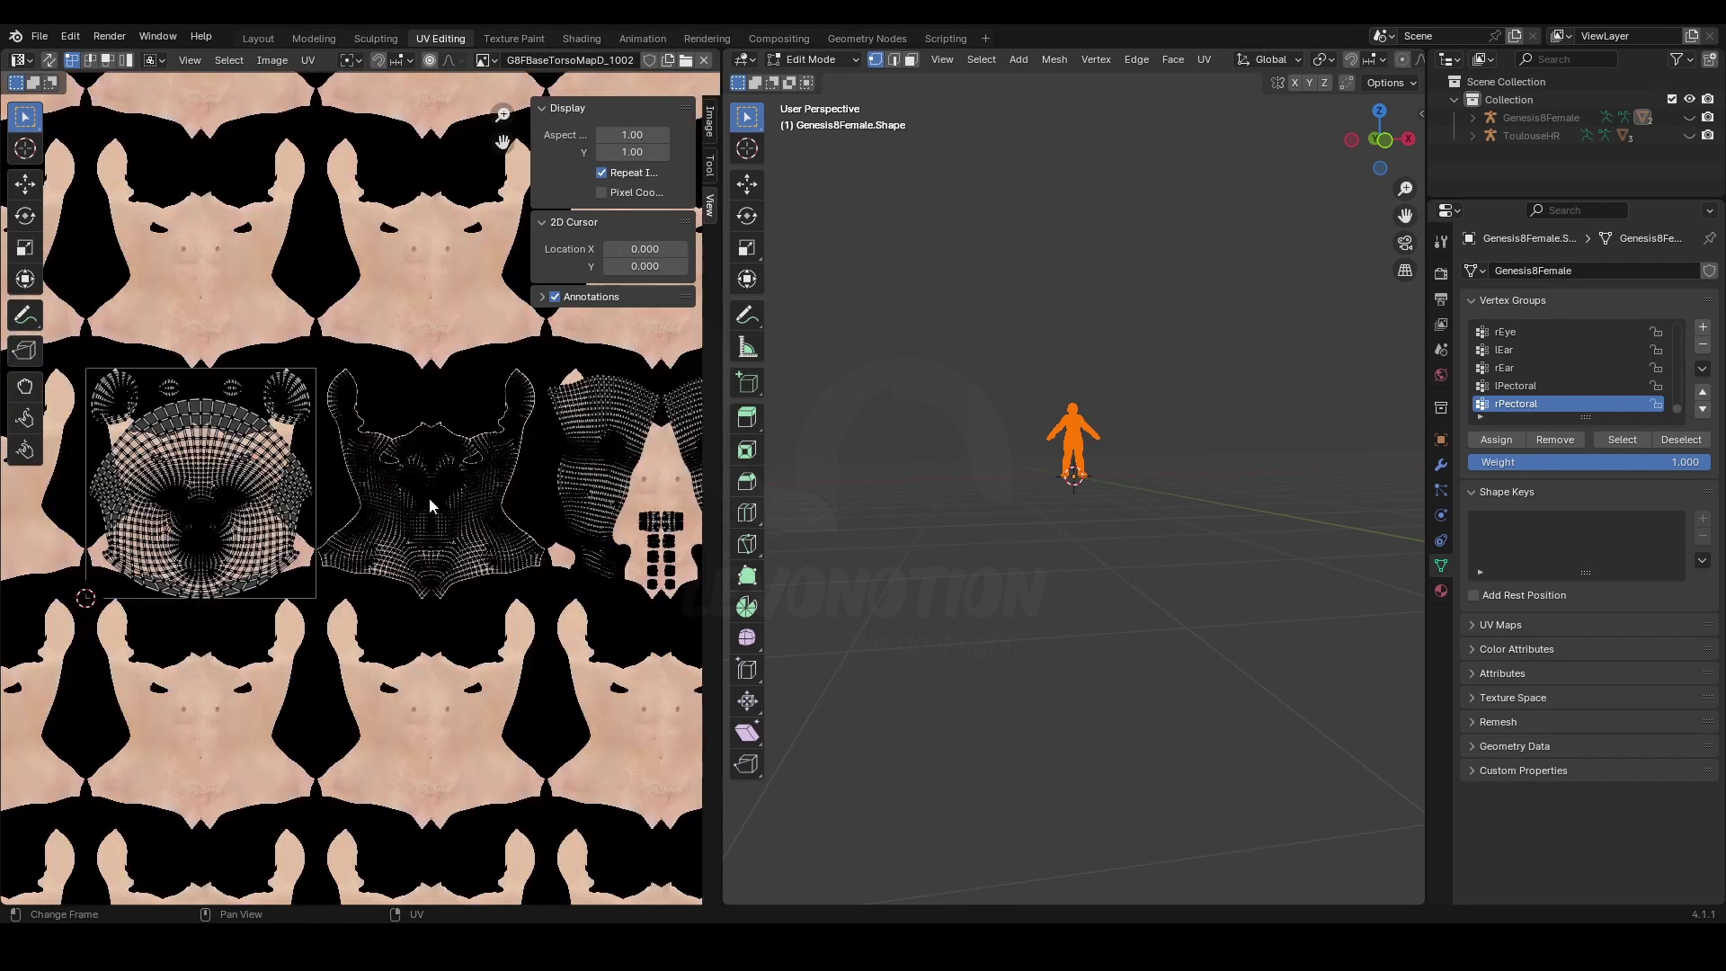
scroll(430, 505, up, 3)
scroll(373, 499, up, 3)
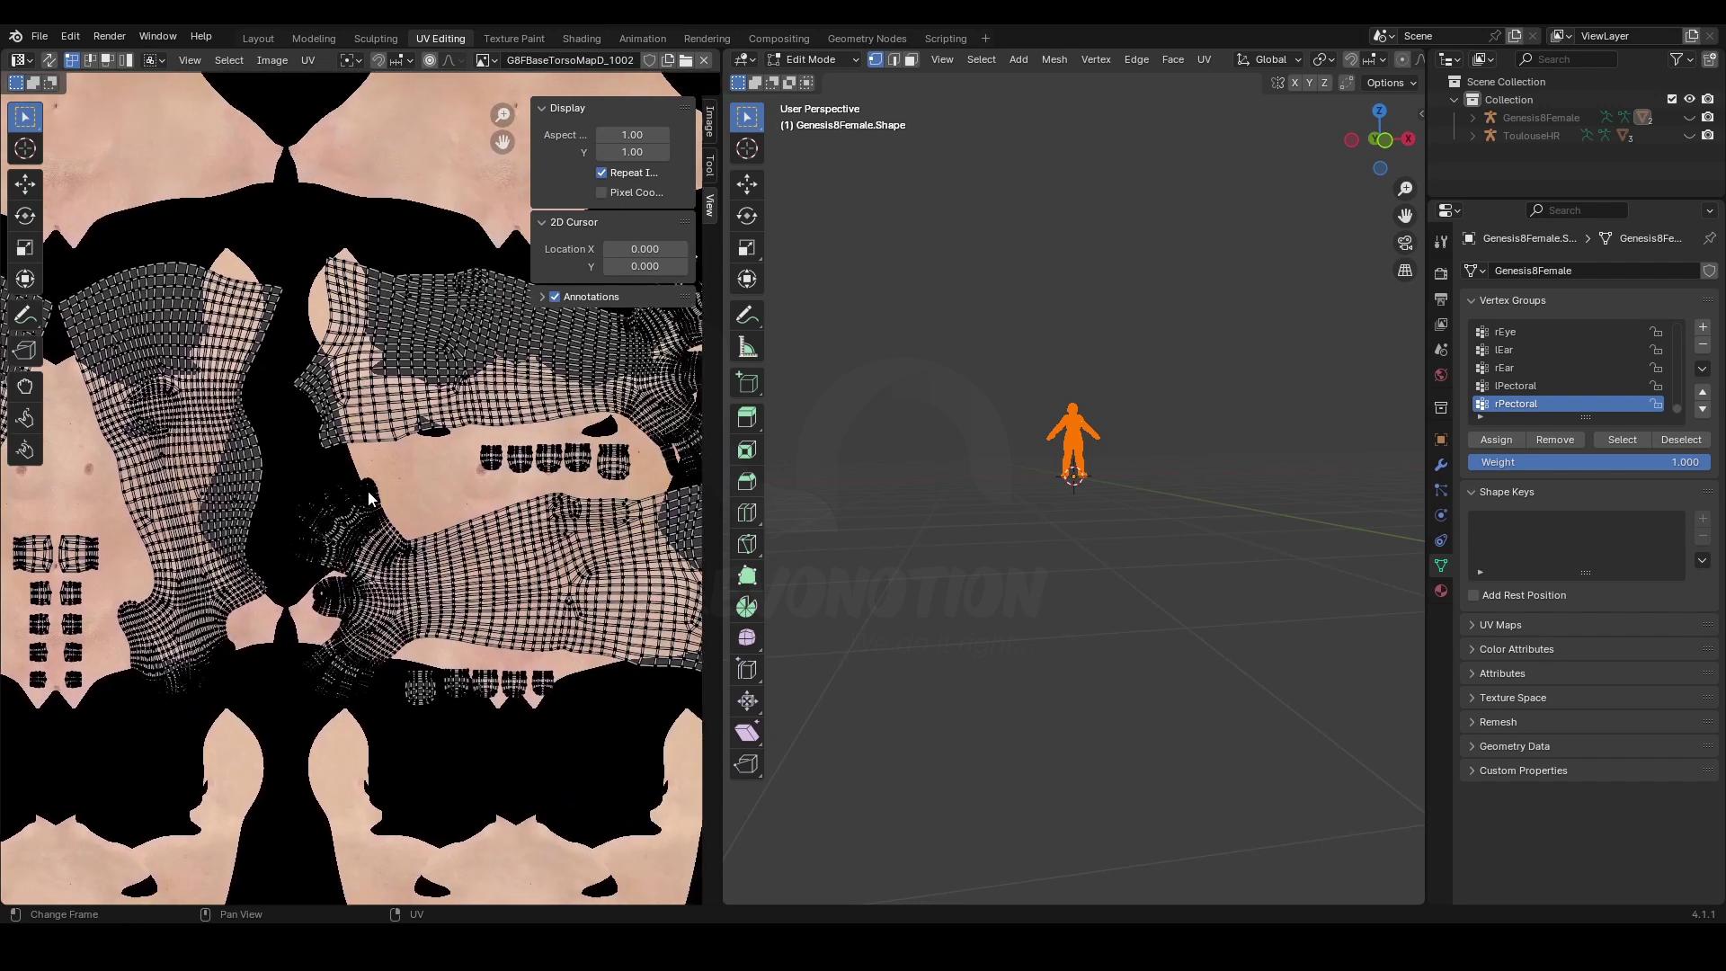
scroll(1124, 423, up, 8)
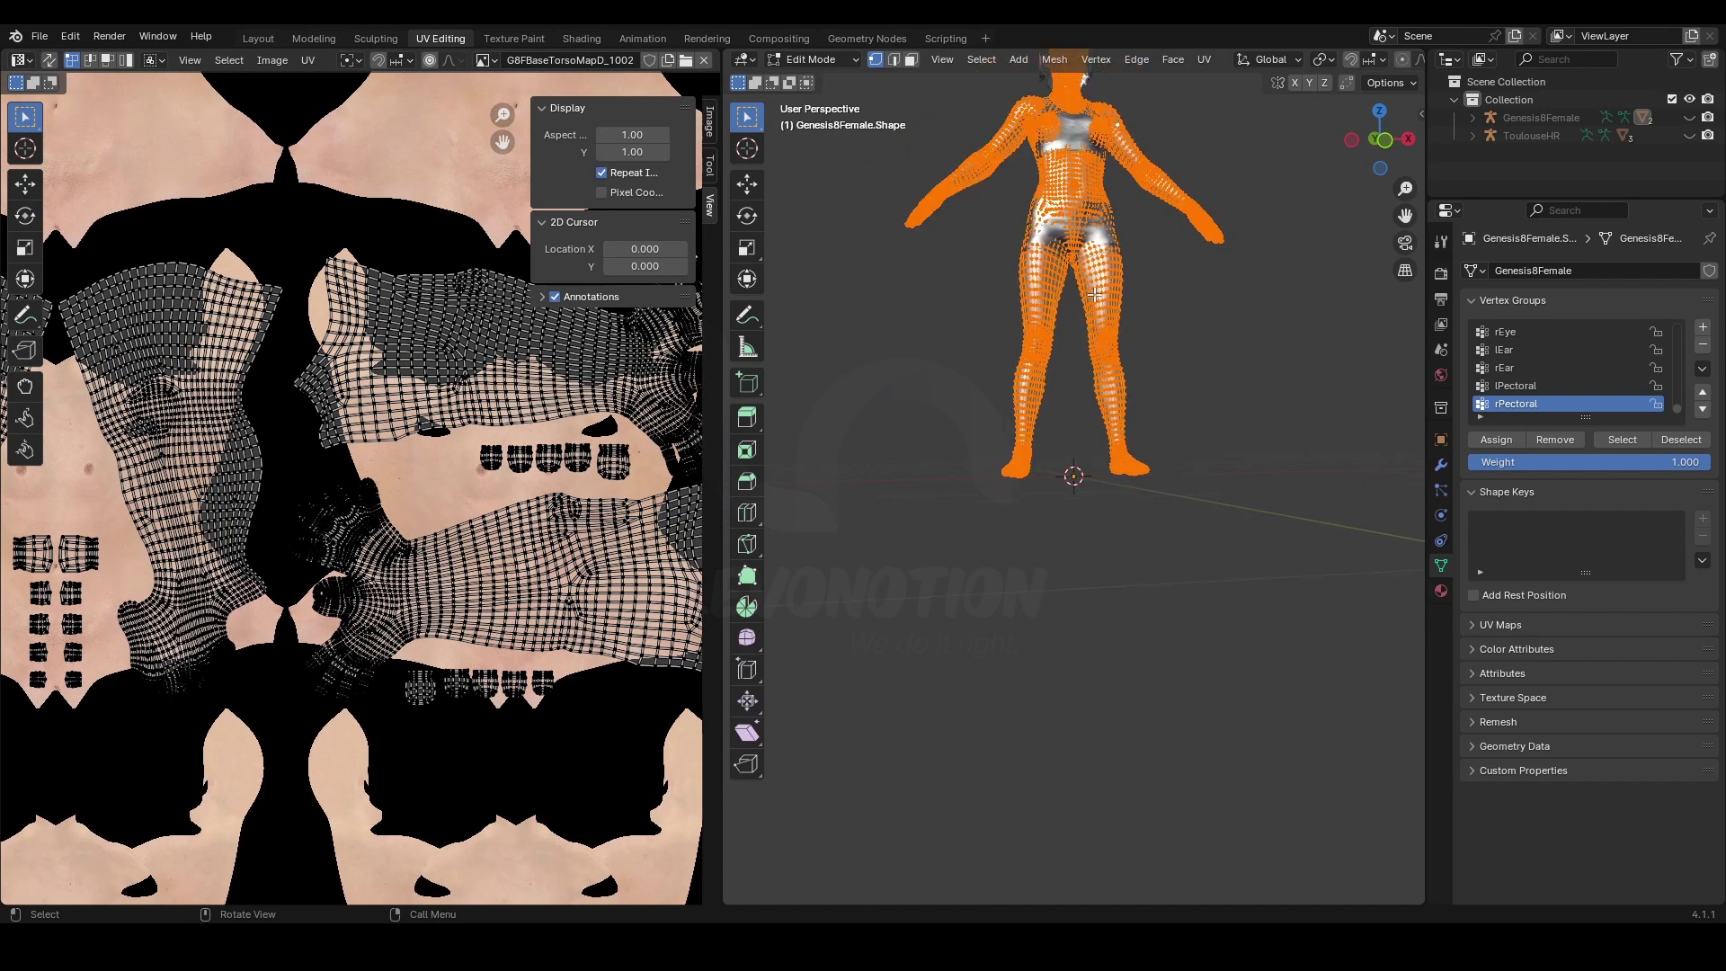
shift+middle_drag(1095, 295, 1095, 454)
scroll(1095, 454, up, 3)
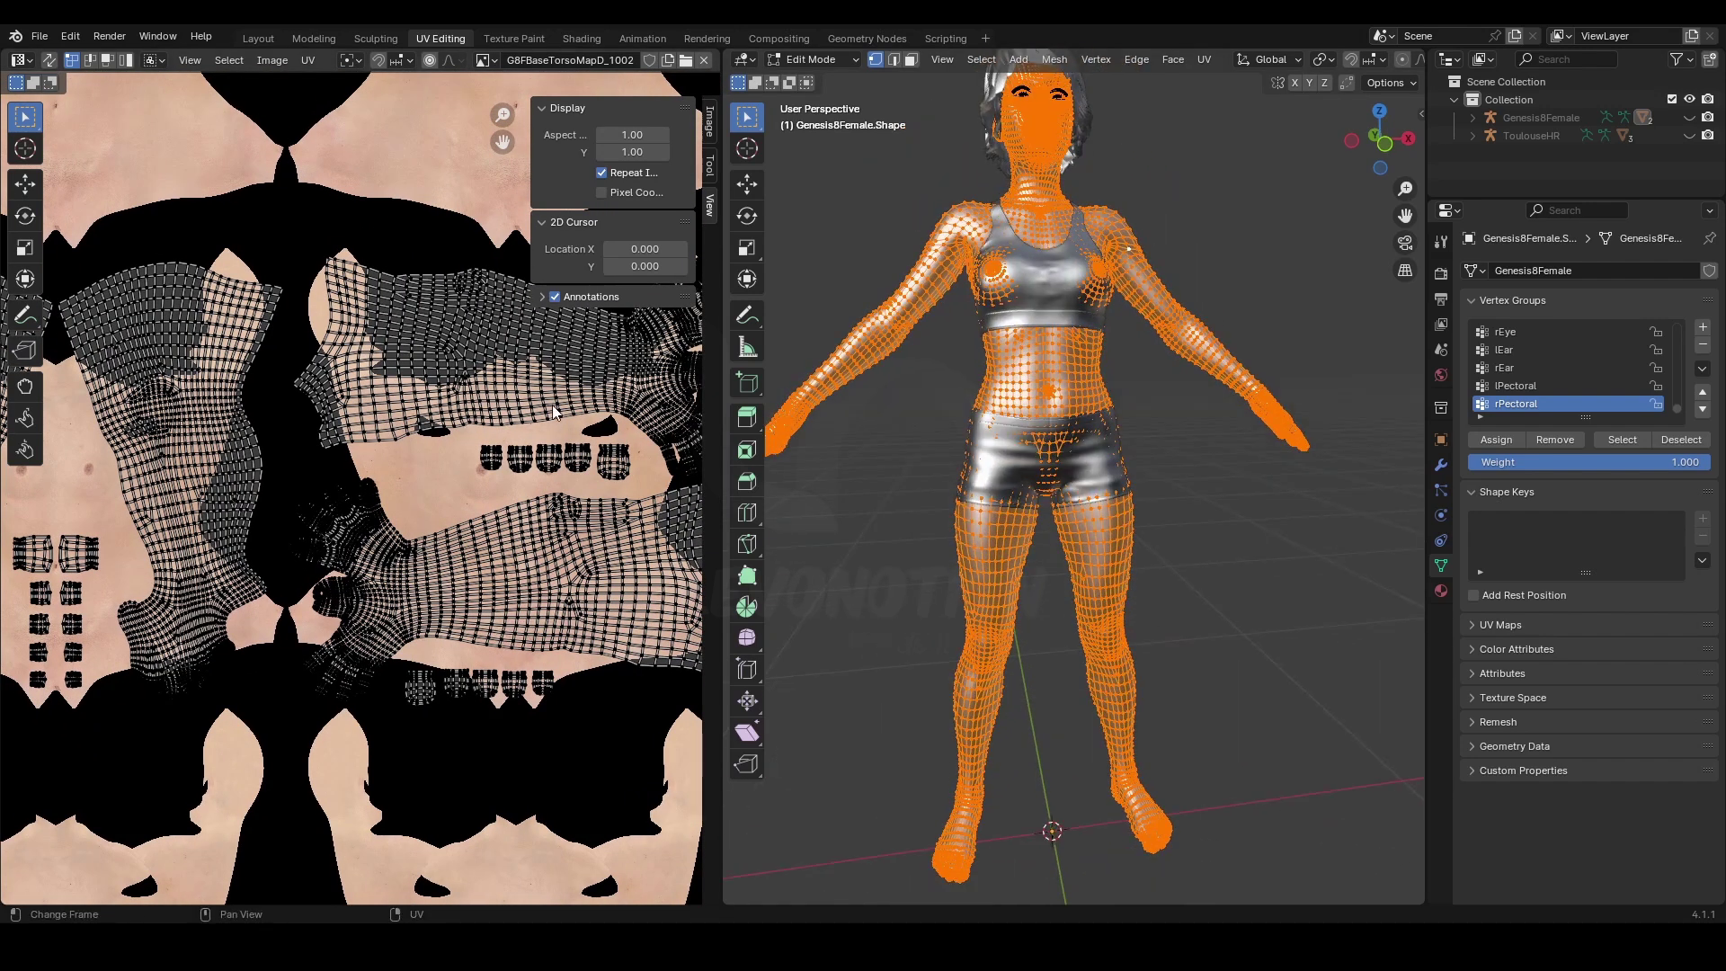
scroll(552, 405, down, 4)
scroll(299, 488, up, 5)
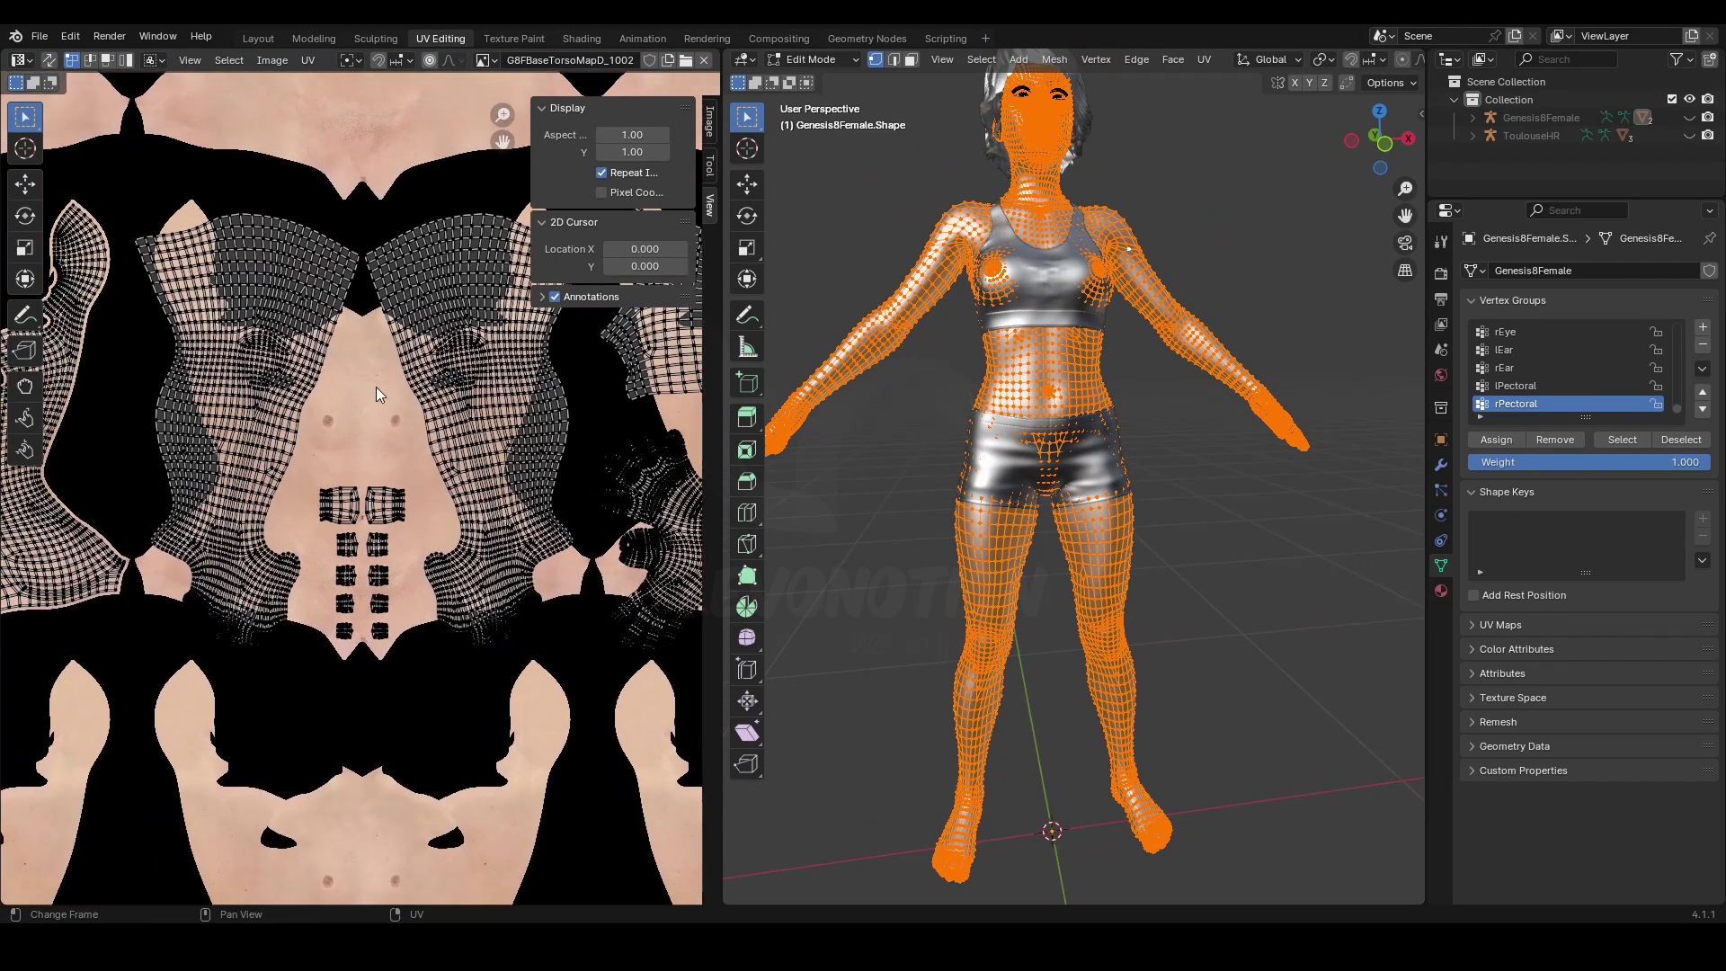
ctrl+scroll(388, 488, left, 4)
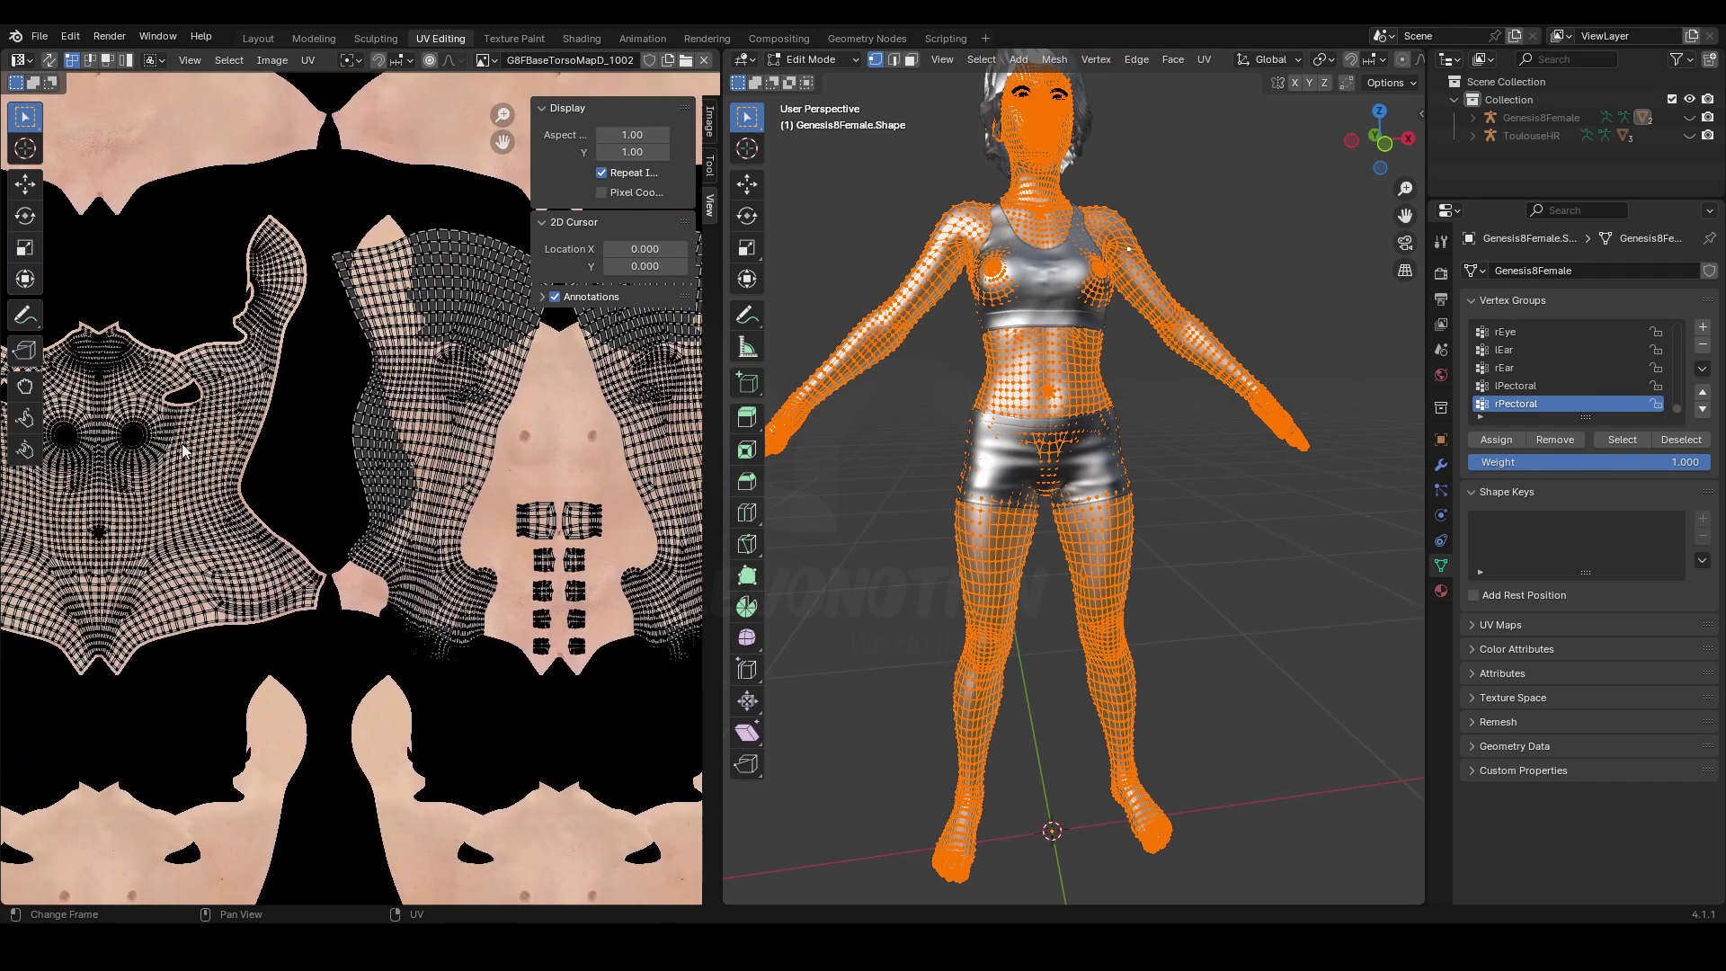
ctrl+scroll(189, 449, left, 8)
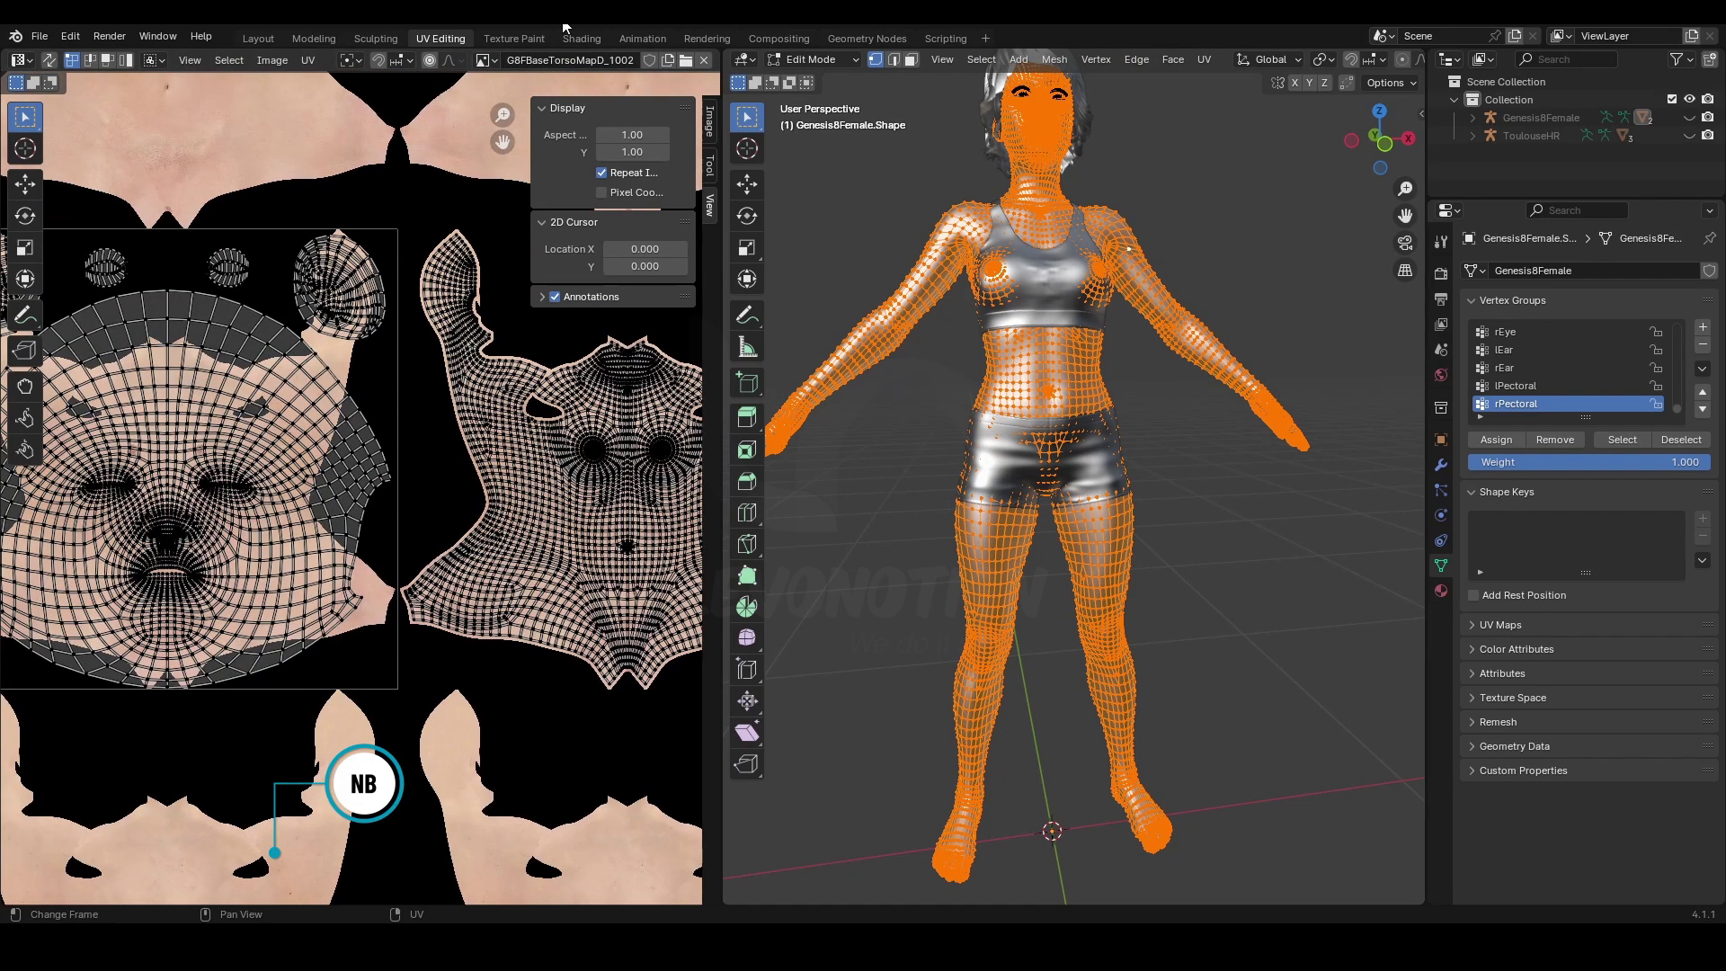
Select the entire body mesh in Edit Mode and assign it the Torso material
click(581, 37)
middle_drag(1005, 408, 985, 425)
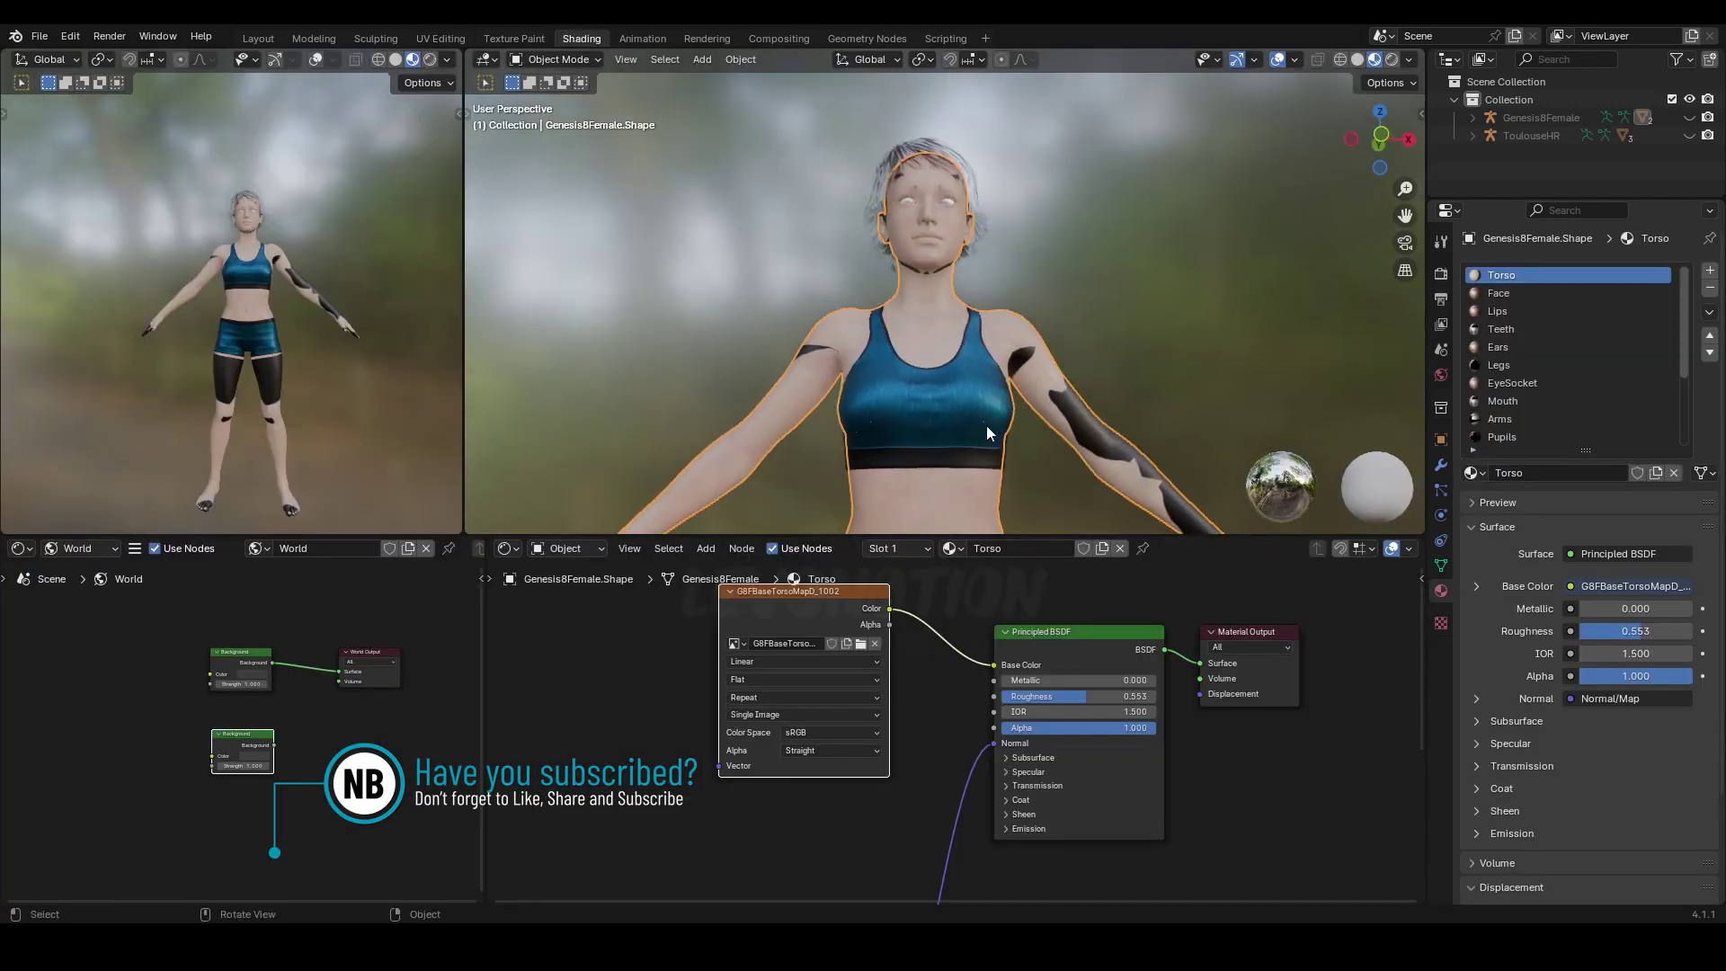
scroll(775, 849, up, 2)
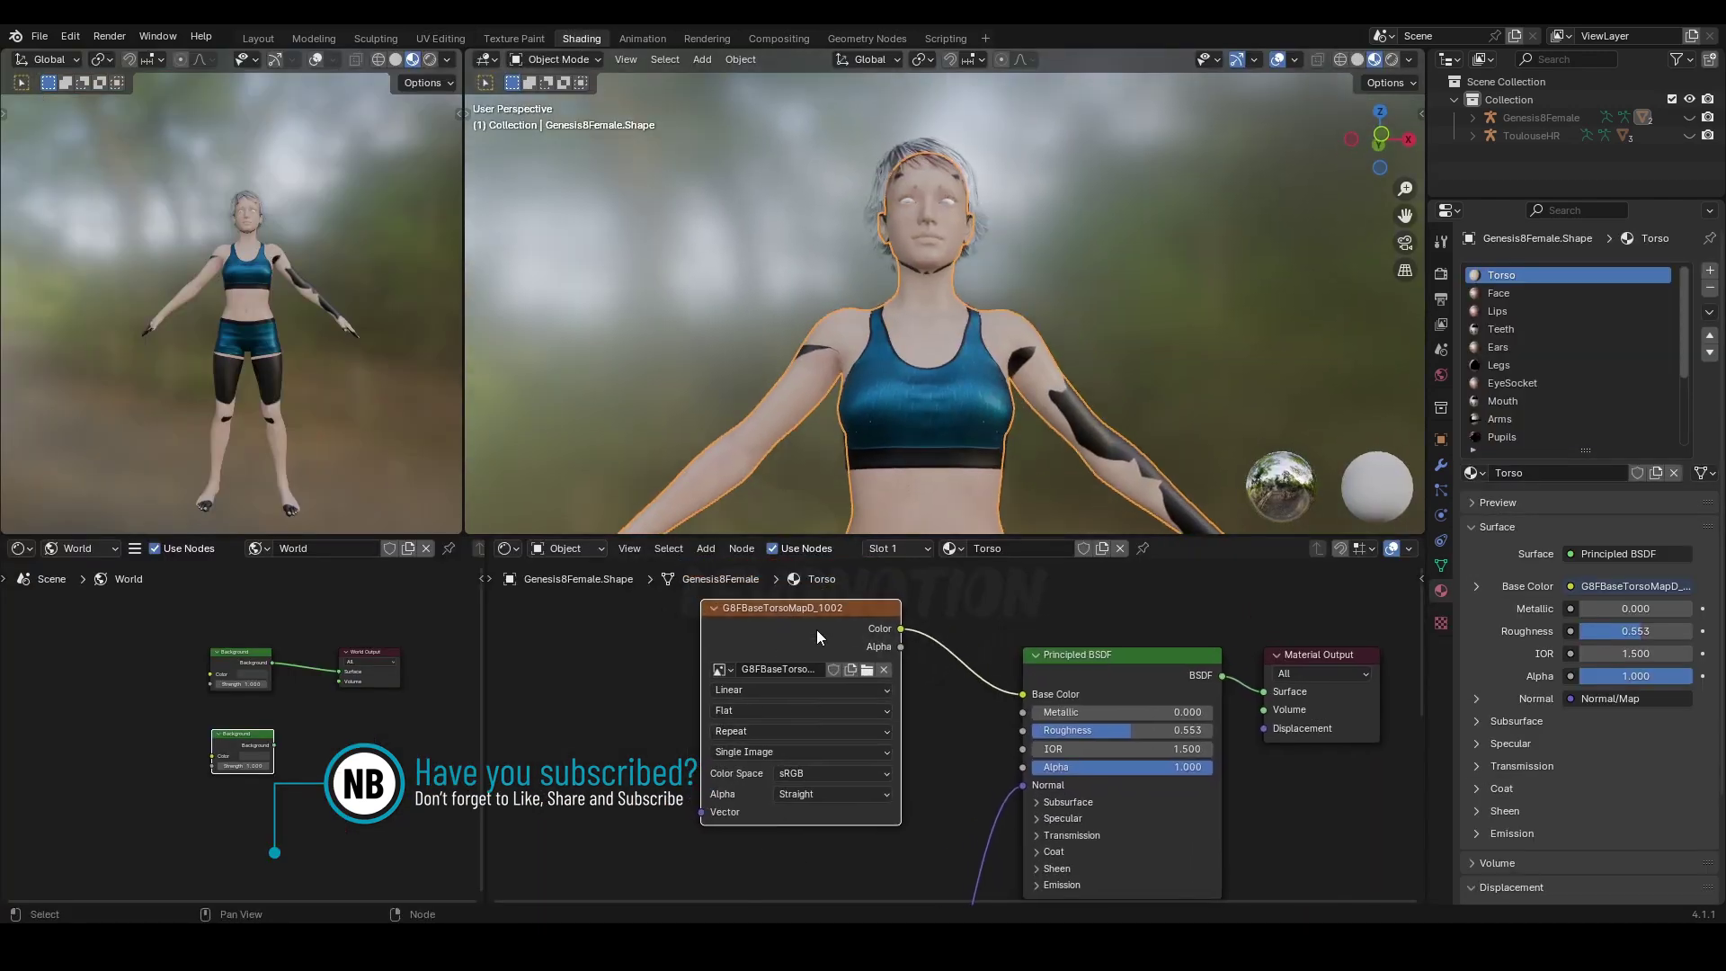
drag(817, 629, 838, 669)
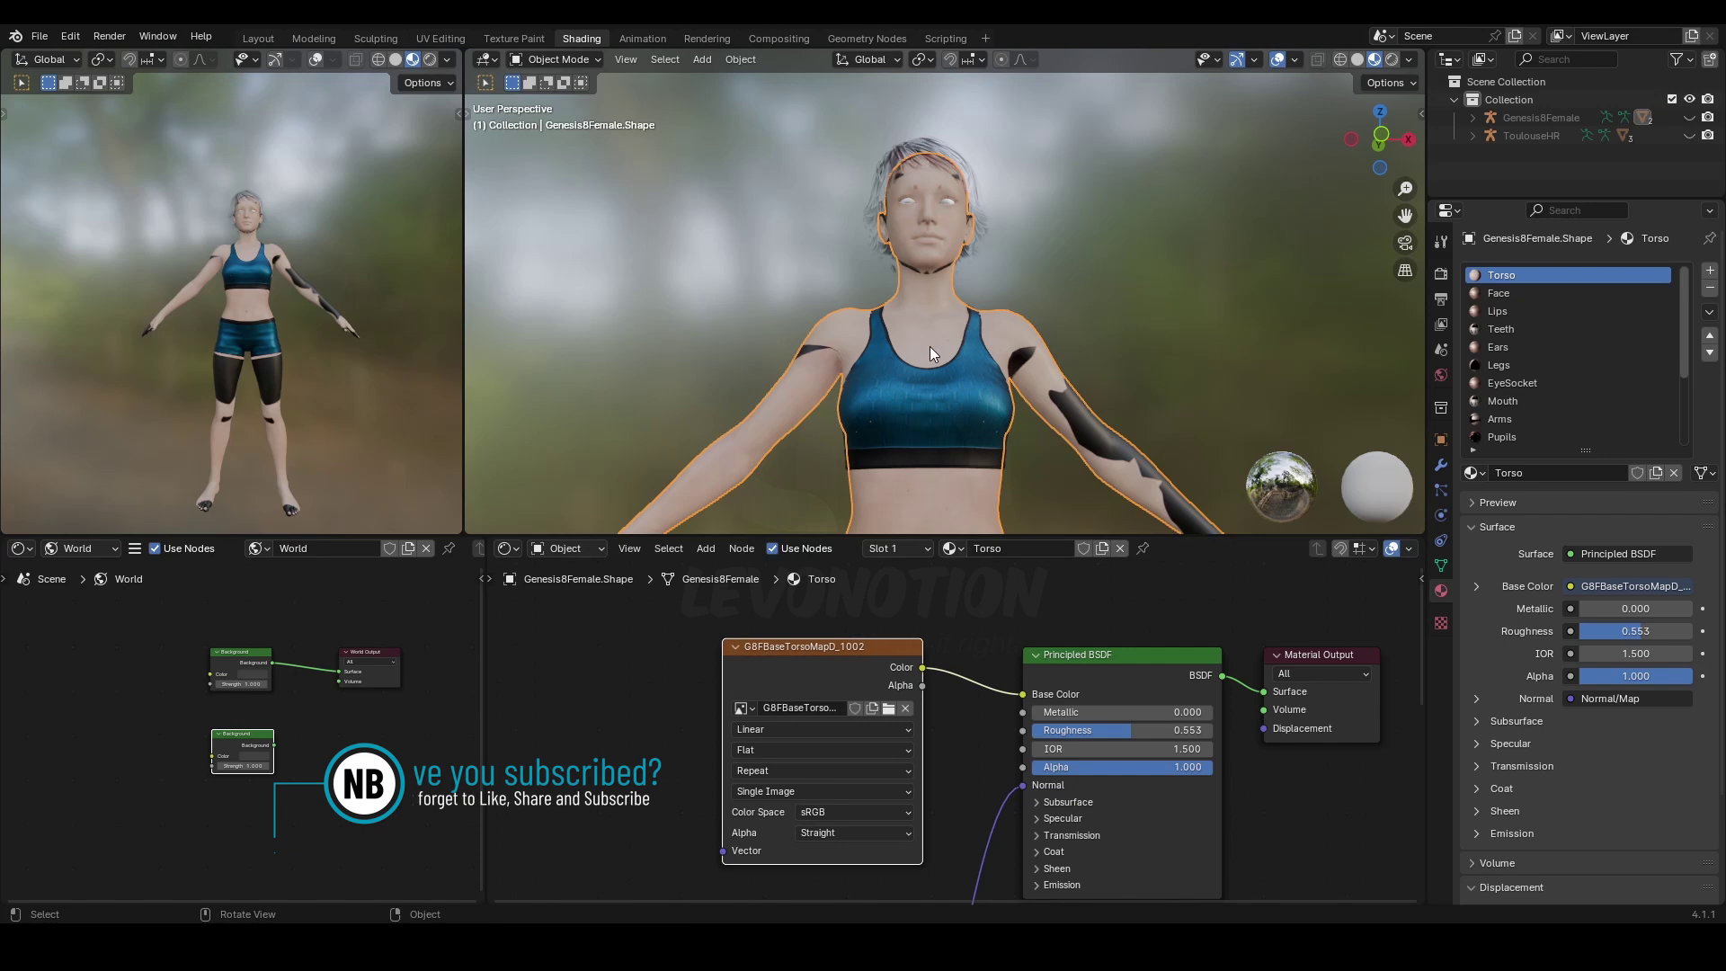
key(Tab)
key(alt+a)
key(a)
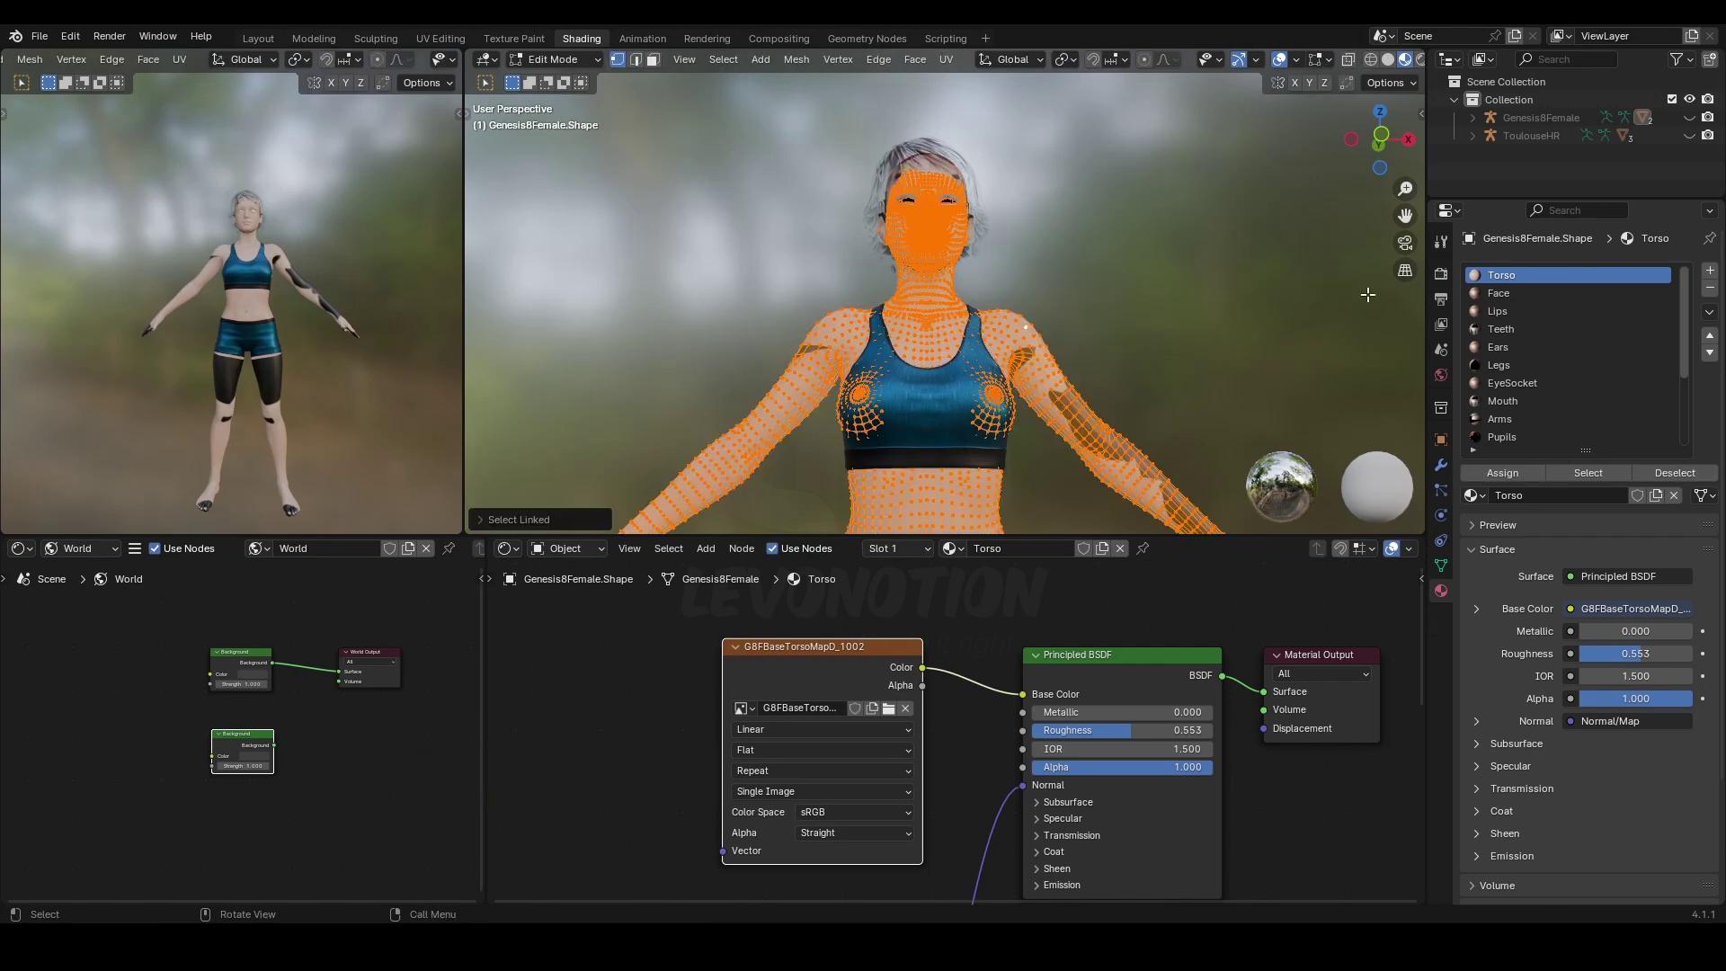
click(1497, 474)
key(ctrl+Tab)
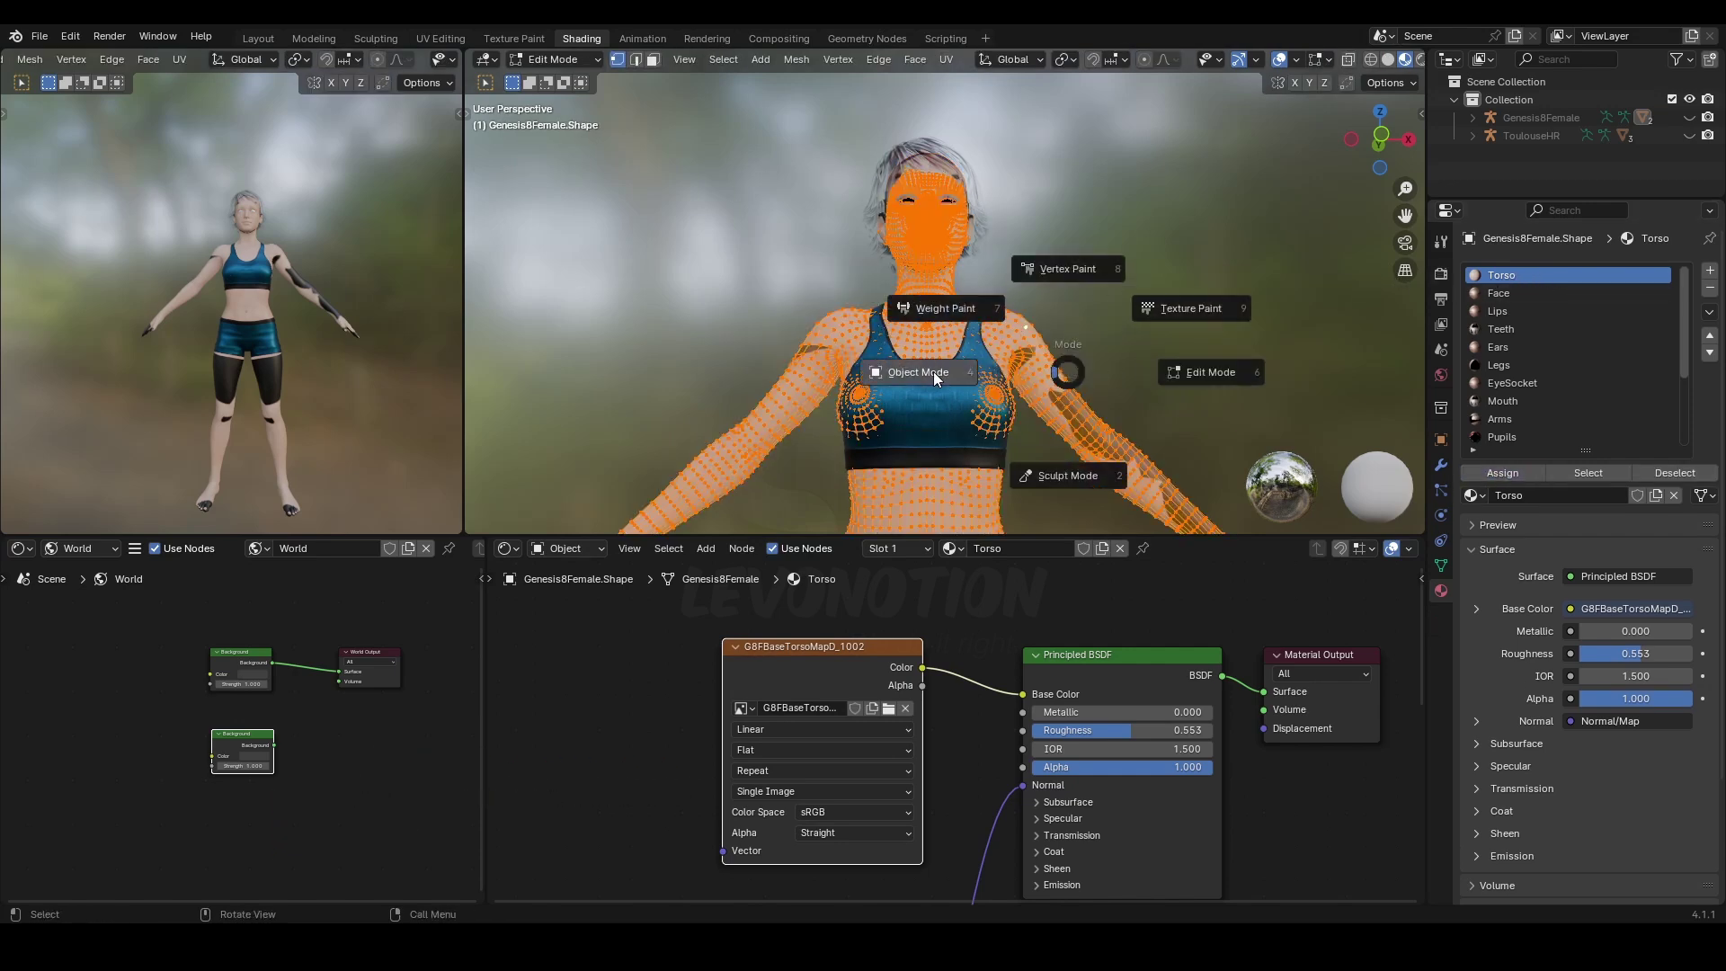
click(905, 370)
Change the skin Image Texture source from Single Image to UDIM Tiles
middle_drag(776, 792, 785, 742)
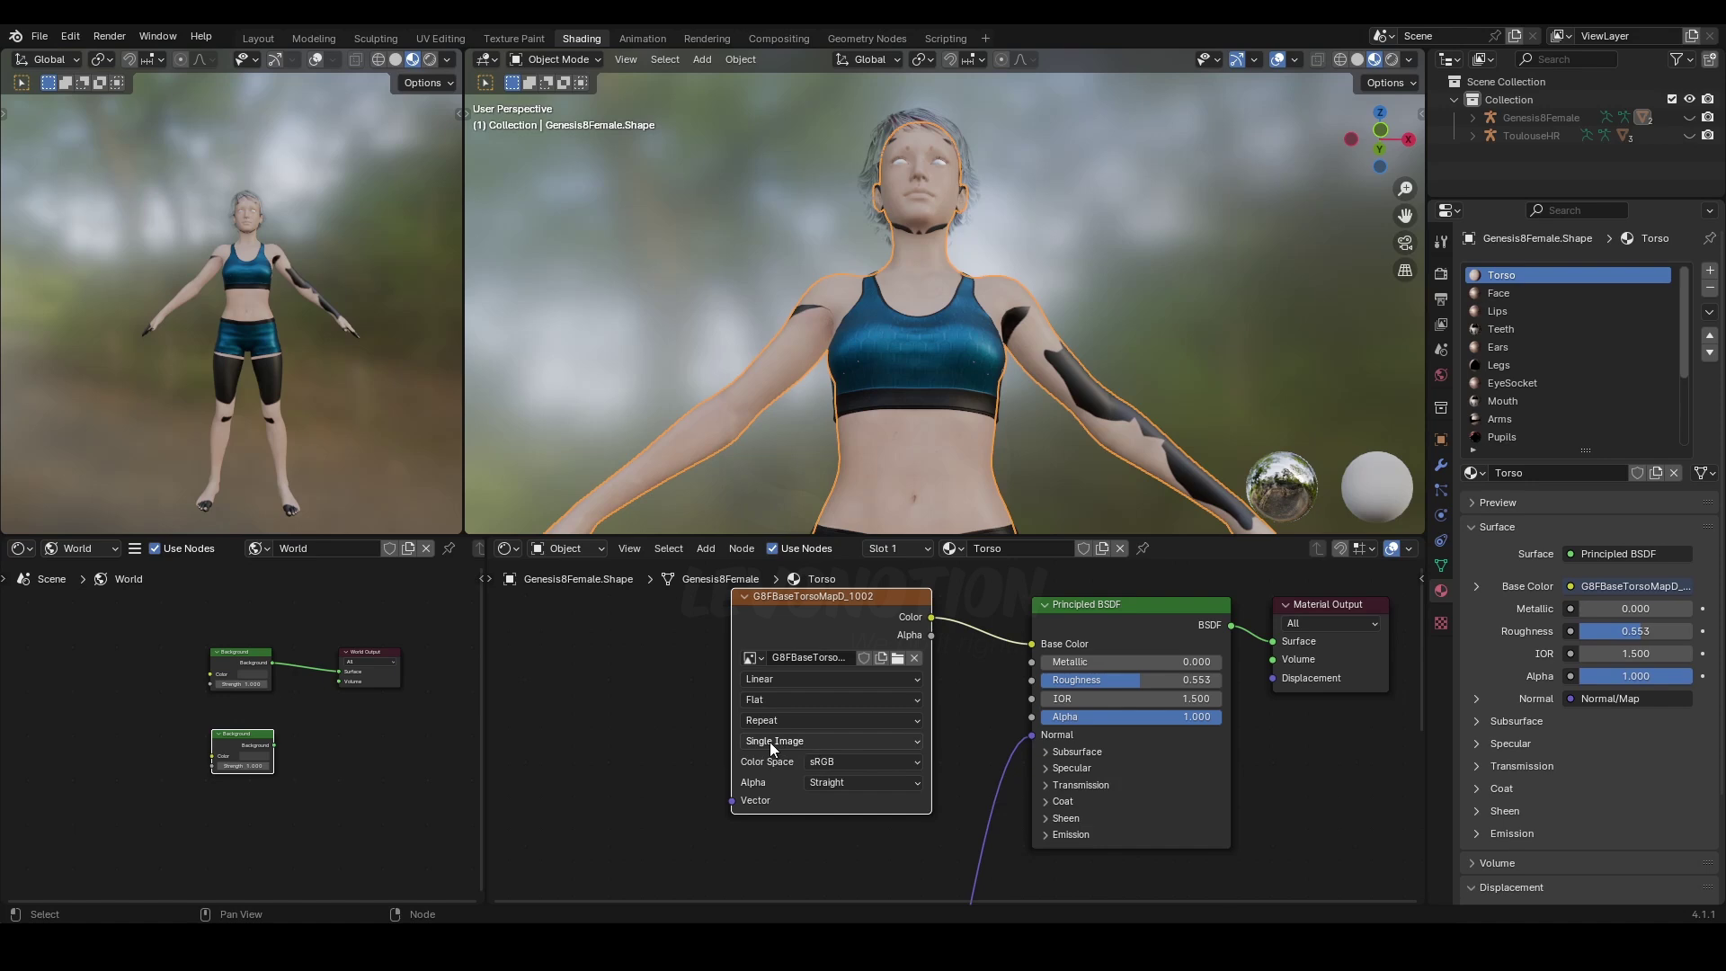
click(769, 742)
click(784, 855)
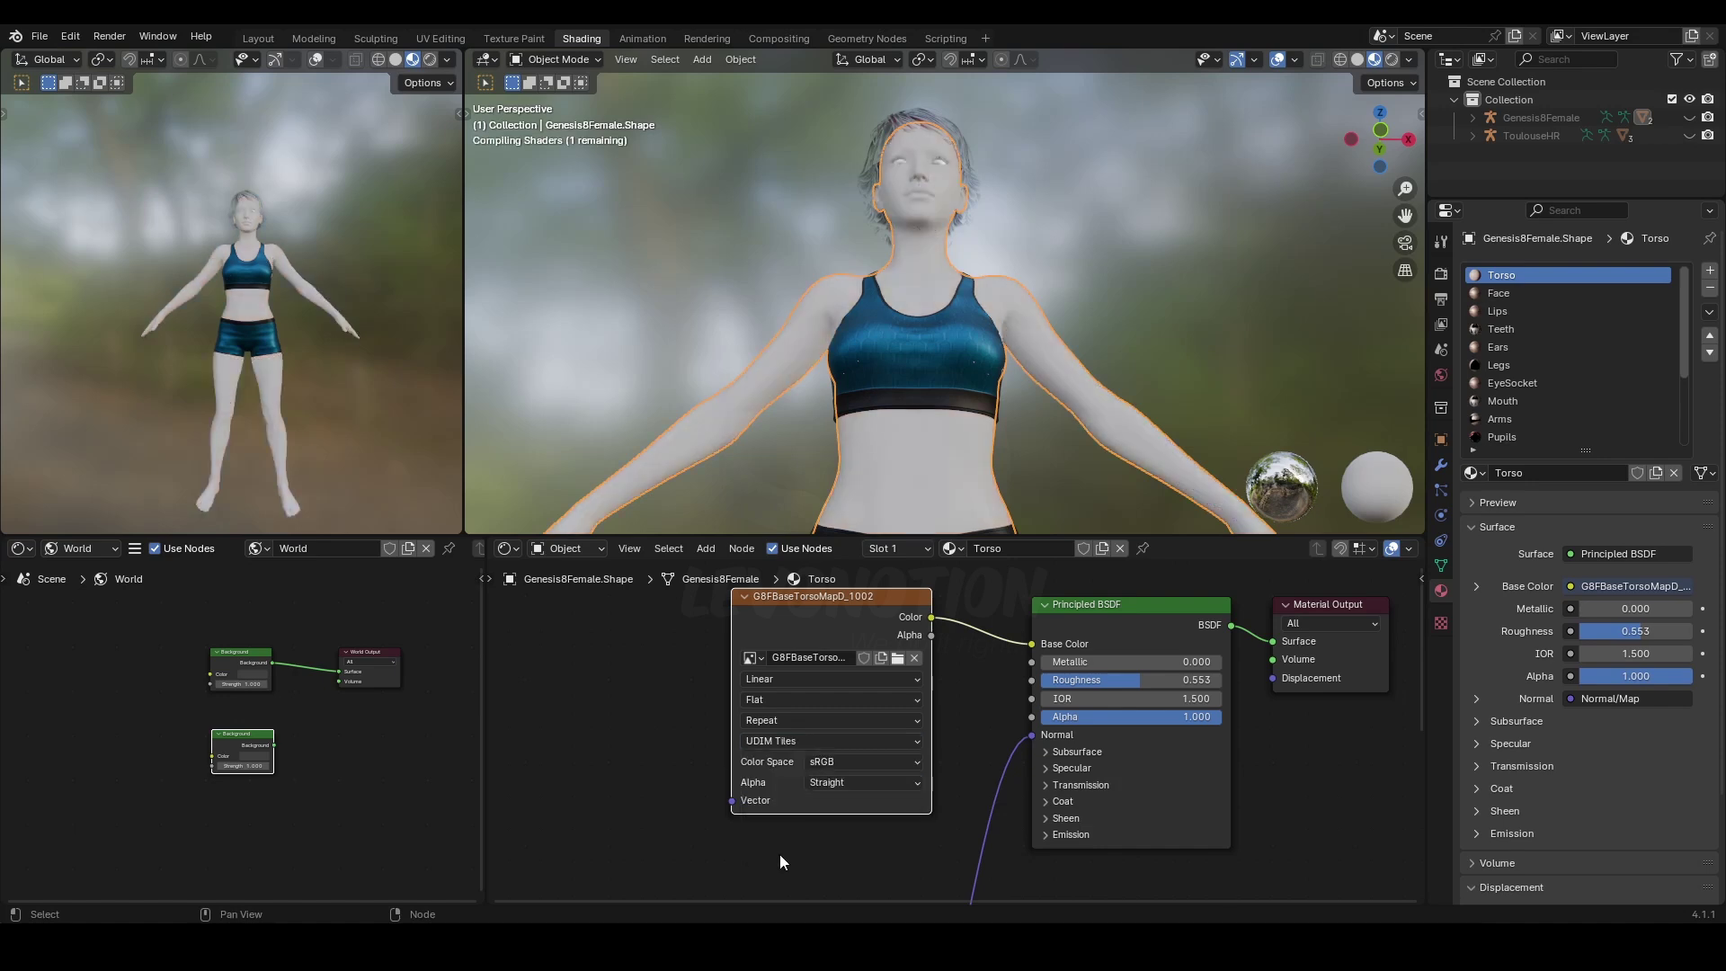
scroll(909, 408, down, 3)
mouse_move(909, 408)
middle_down()
mouse_move(930, 382)
mouse_move(925, 403)
middle_up()
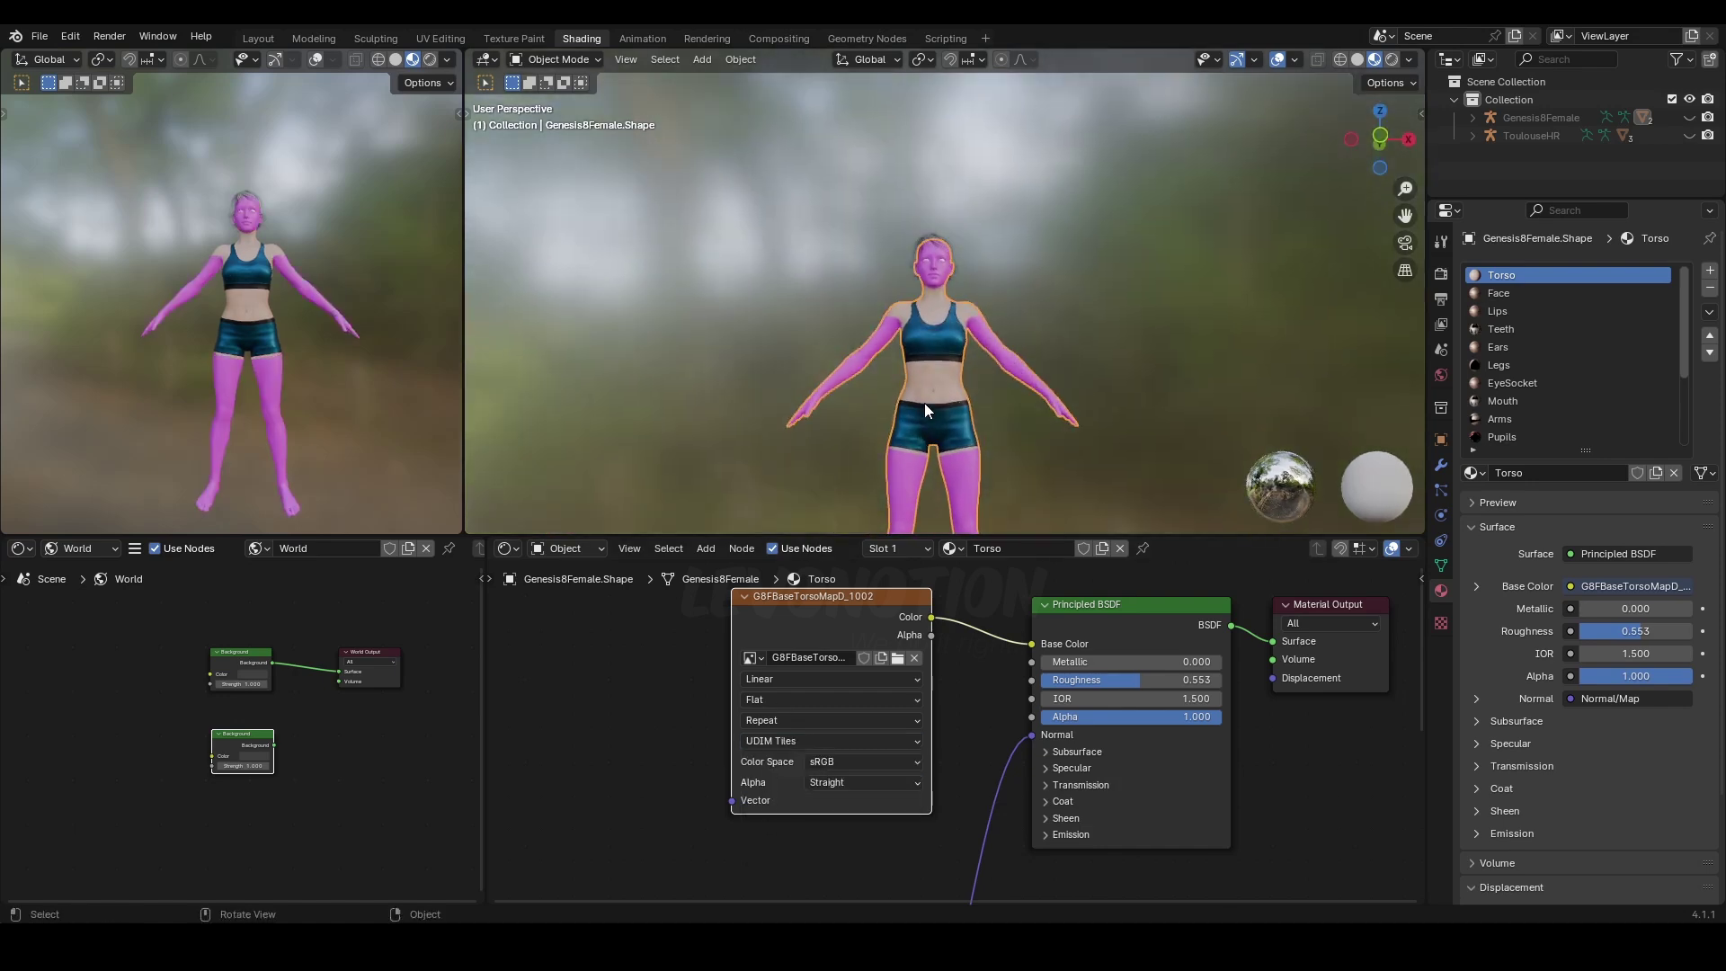
scroll(924, 402, up, 1)
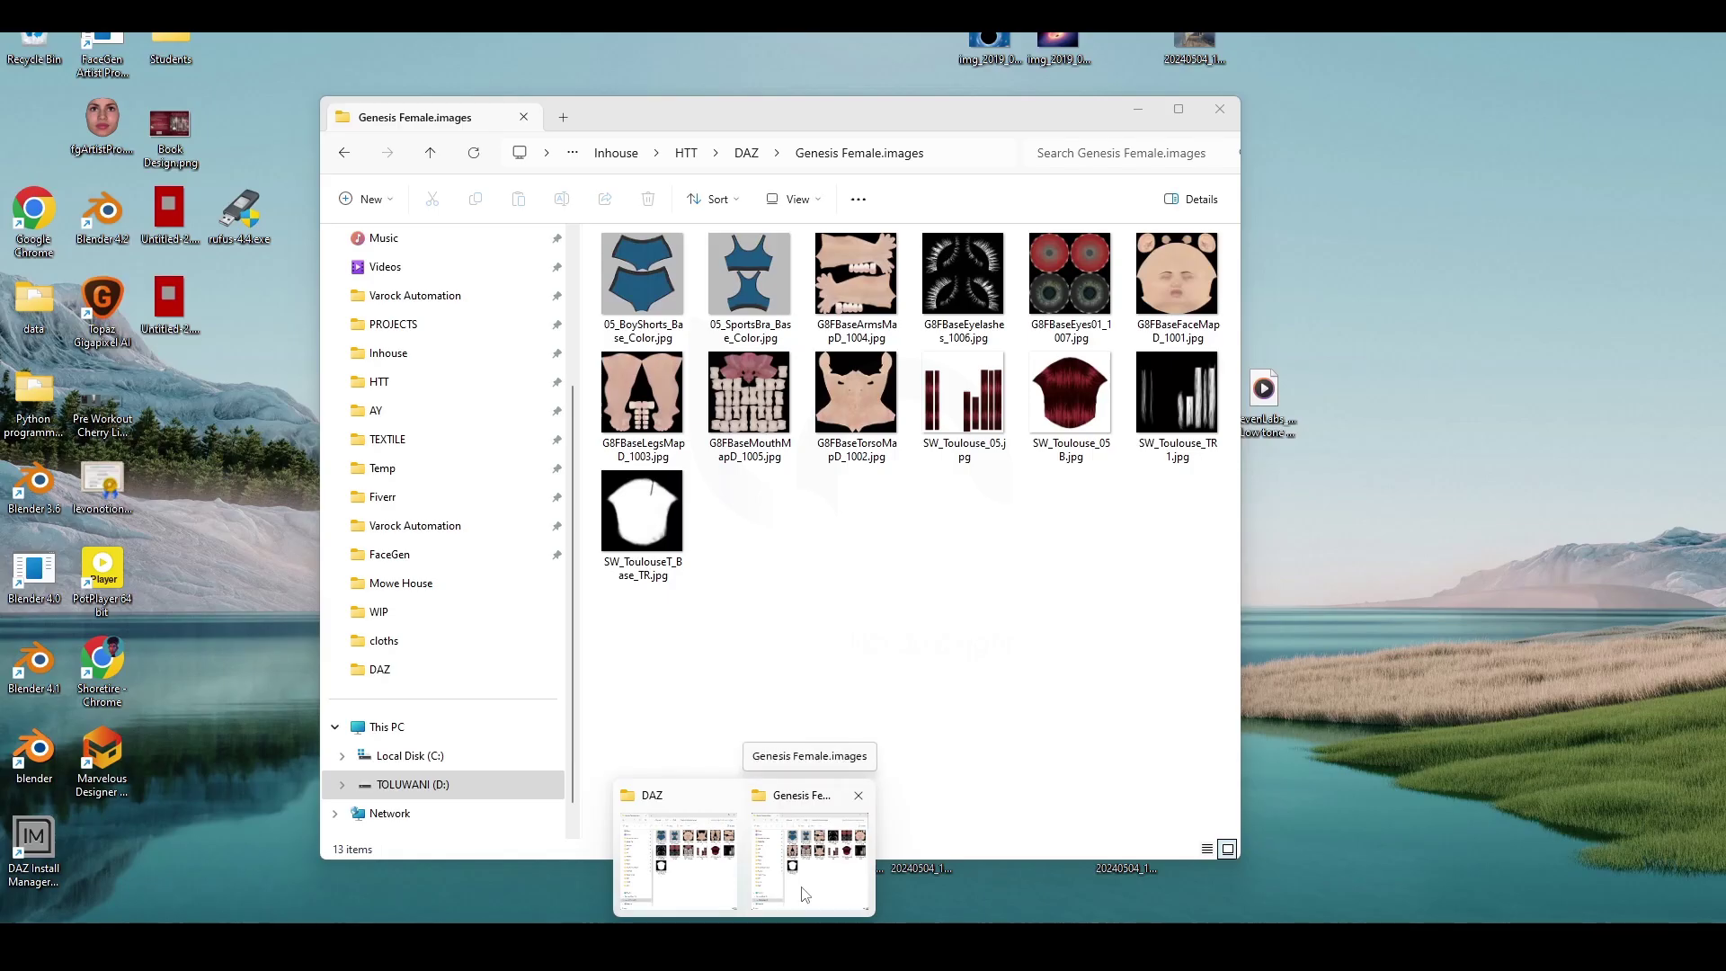
Rename the face skin map G8FBaseFaceMapD_1001 to G8FBase_1001.jpg
click(813, 841)
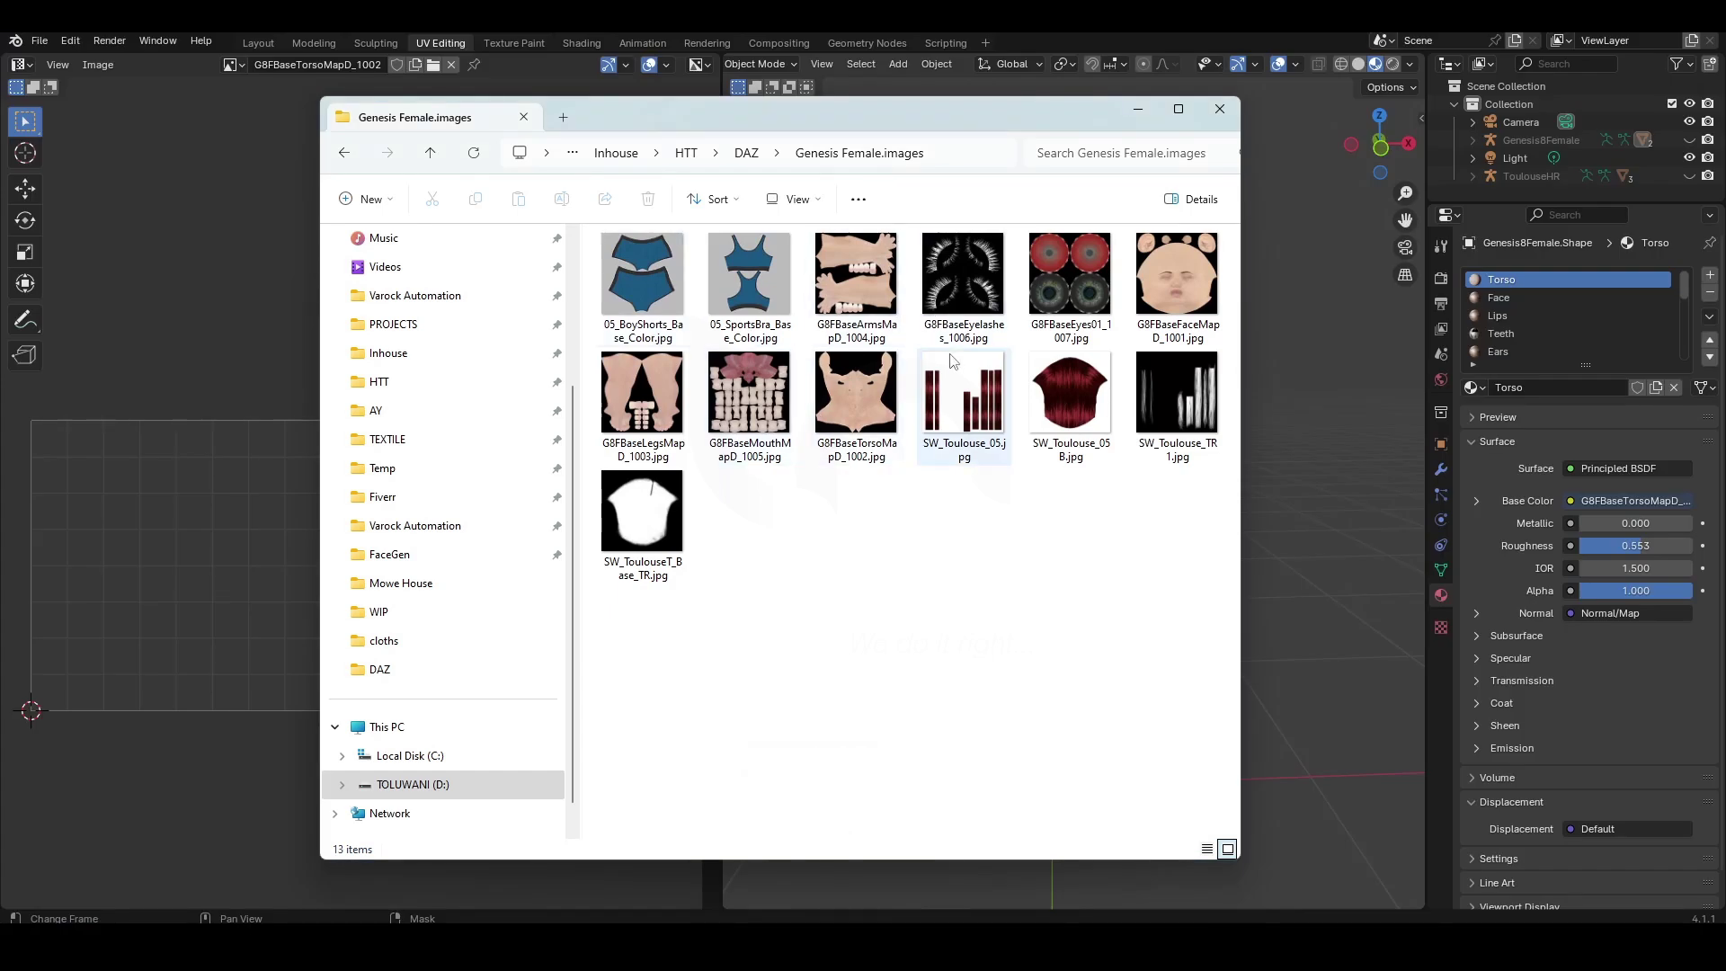
click(854, 288)
click(1134, 331)
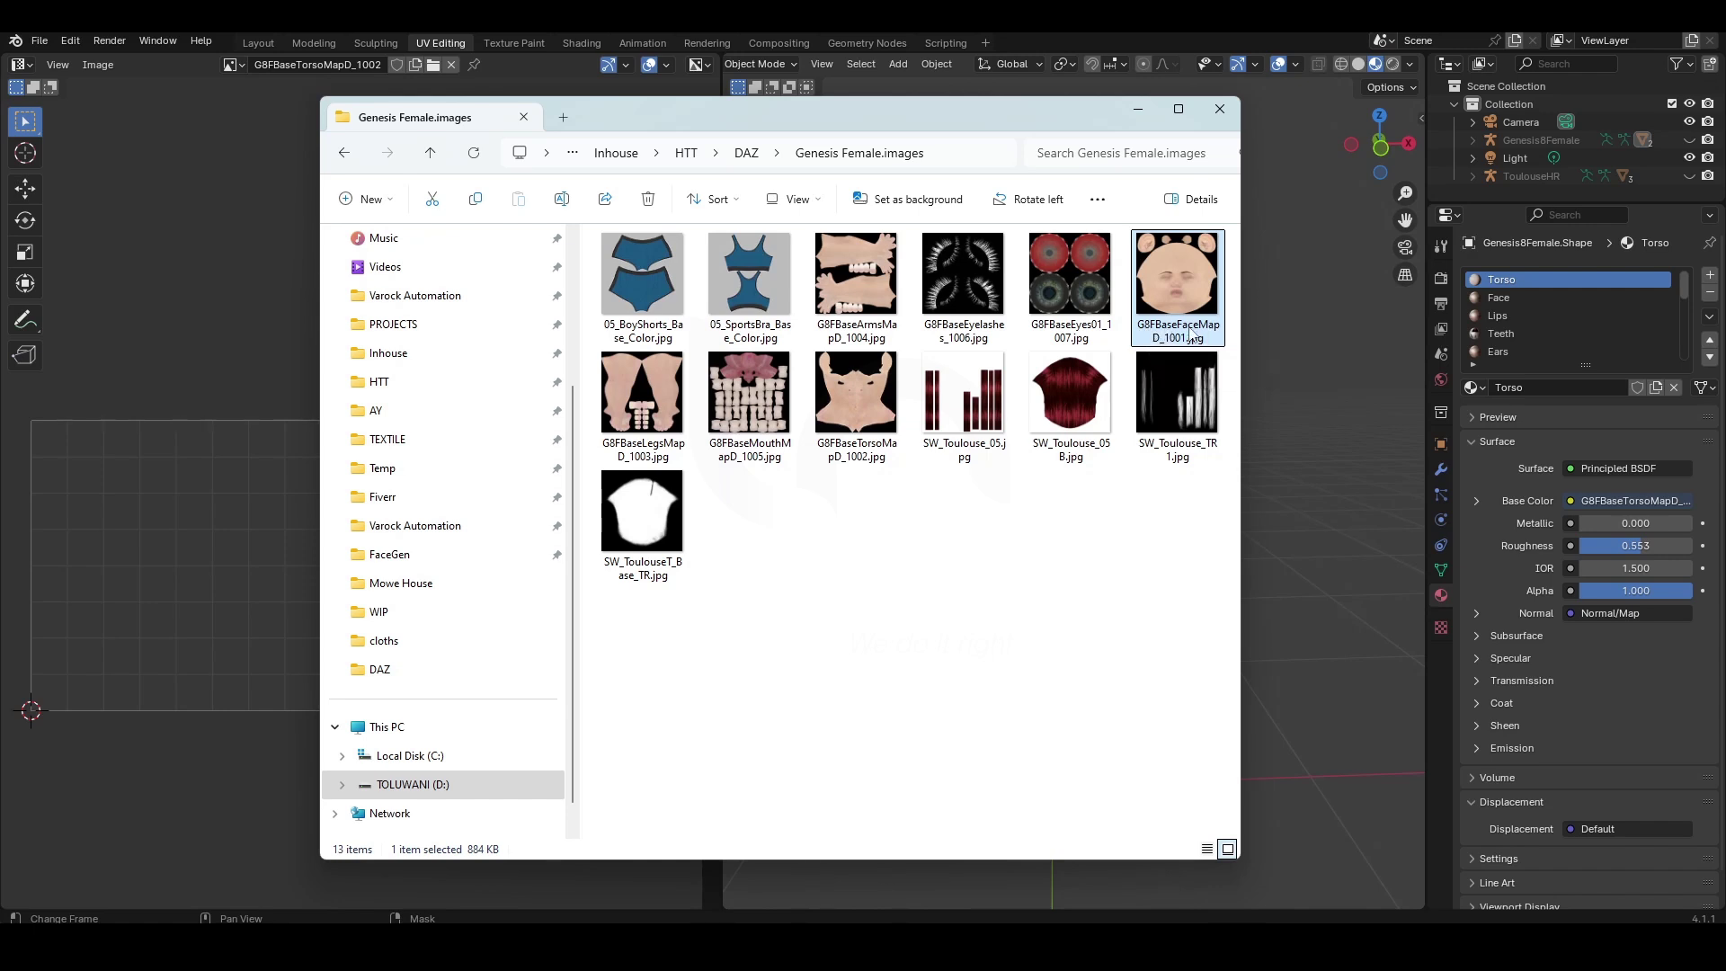
click(1165, 332)
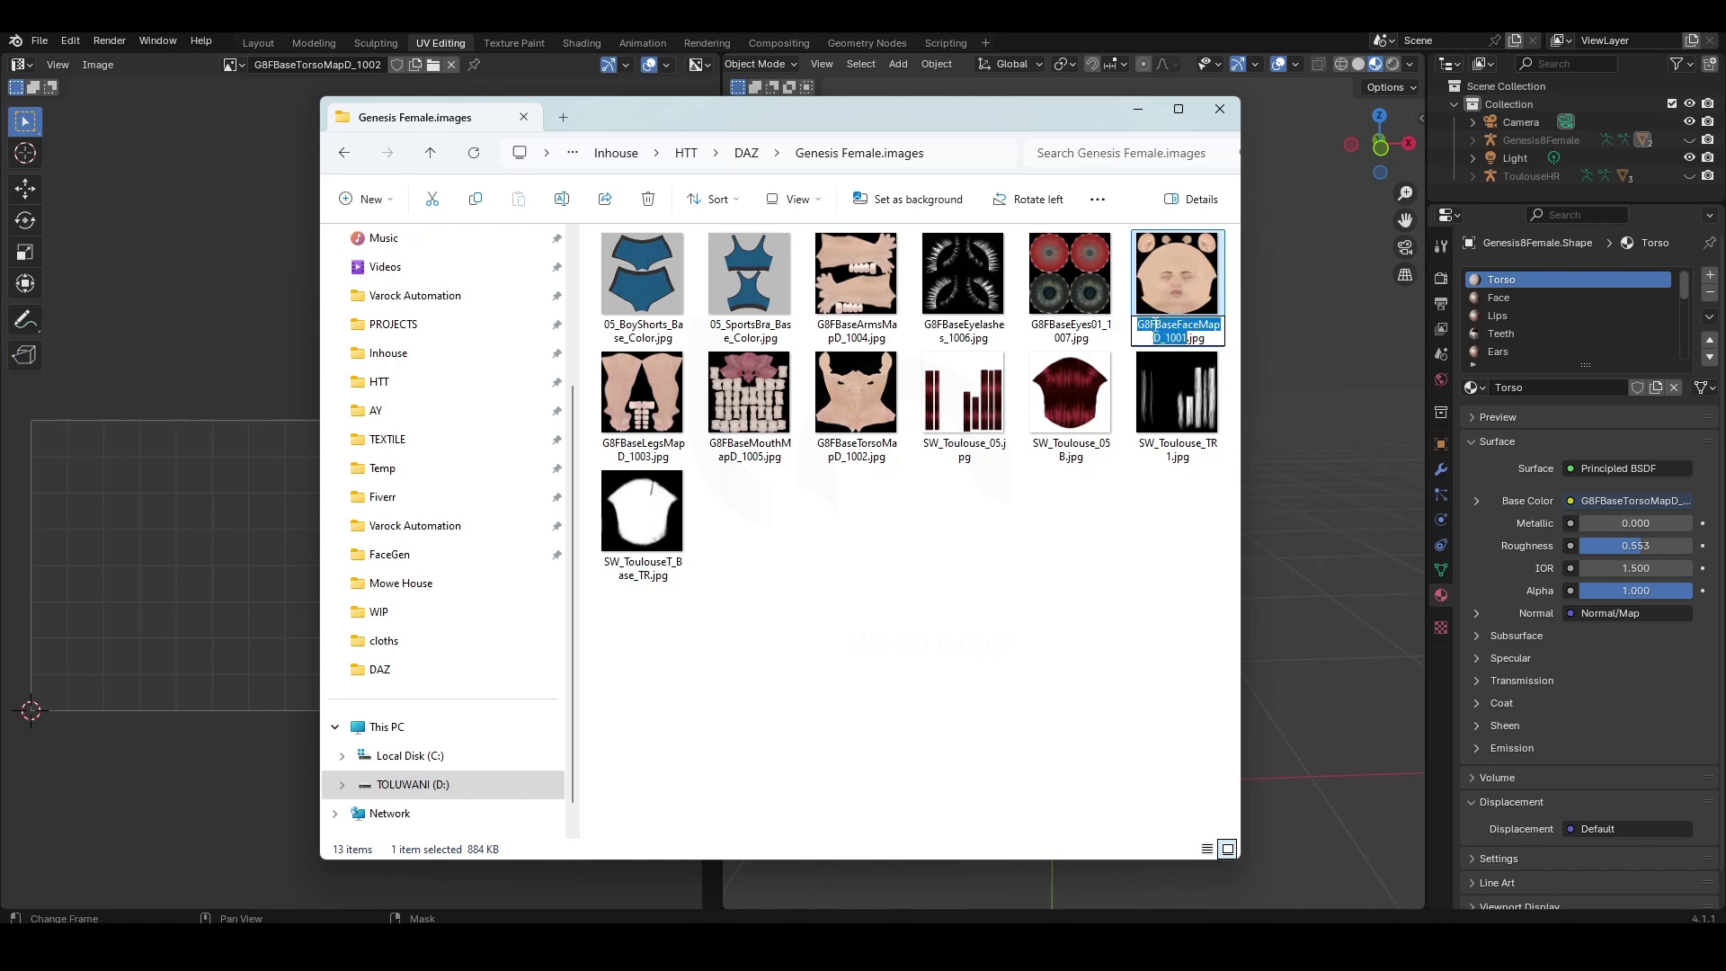
click(1166, 307)
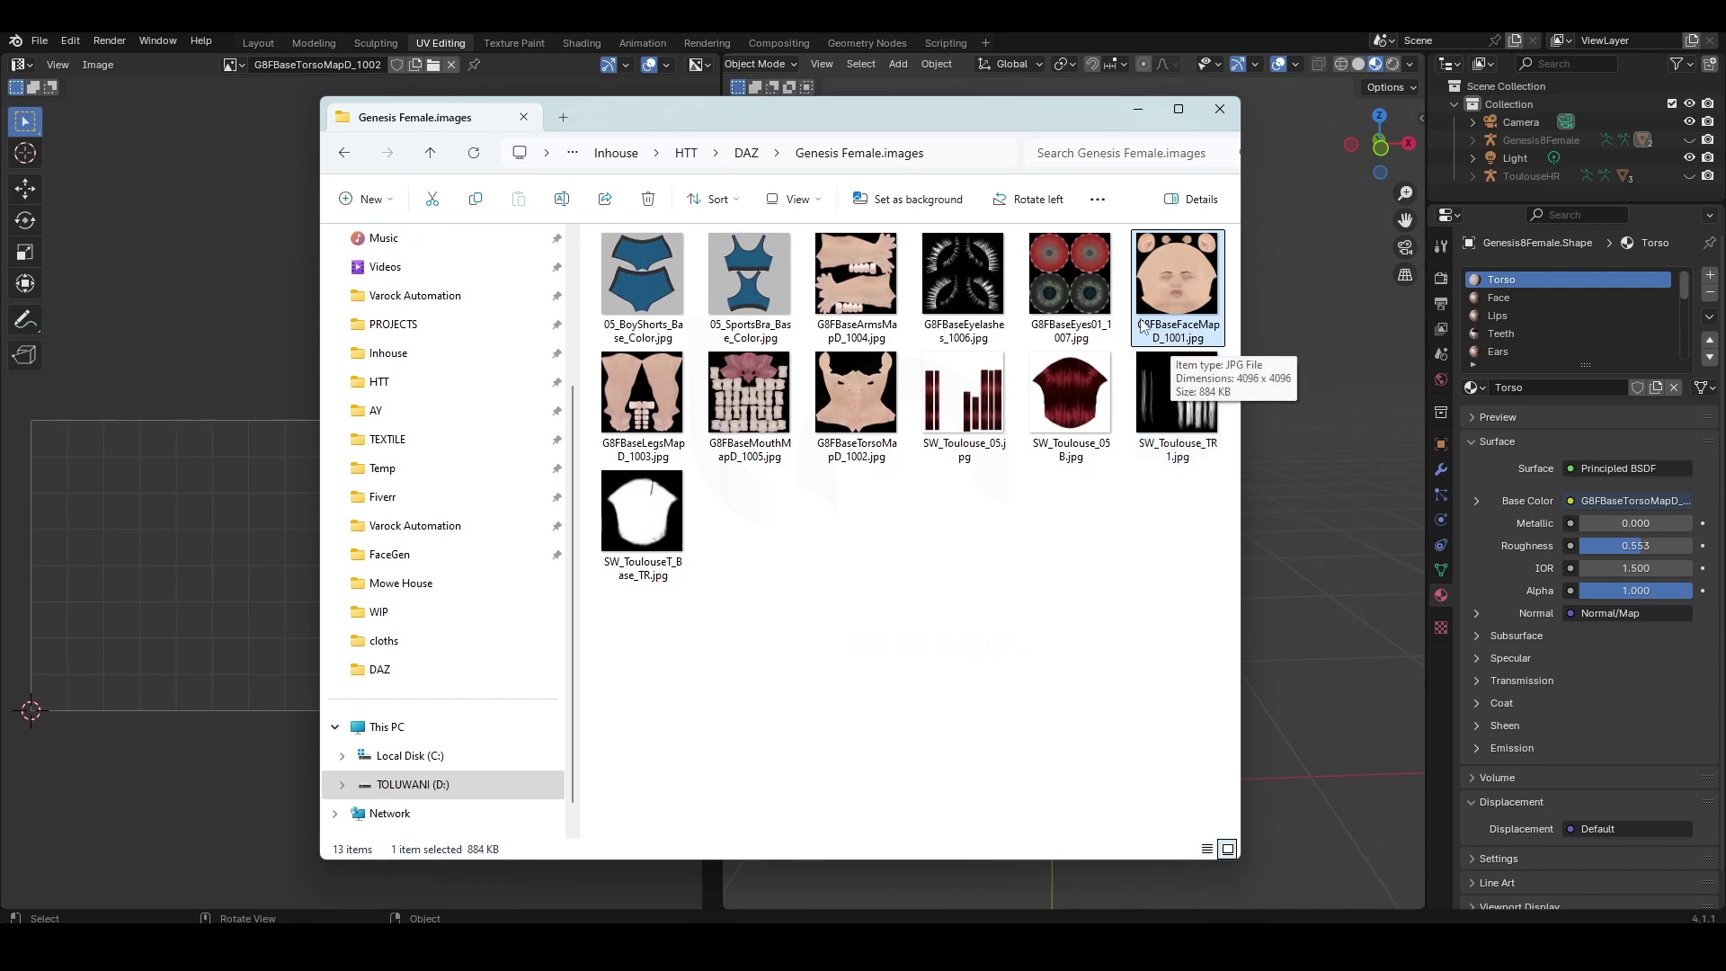
click(1149, 331)
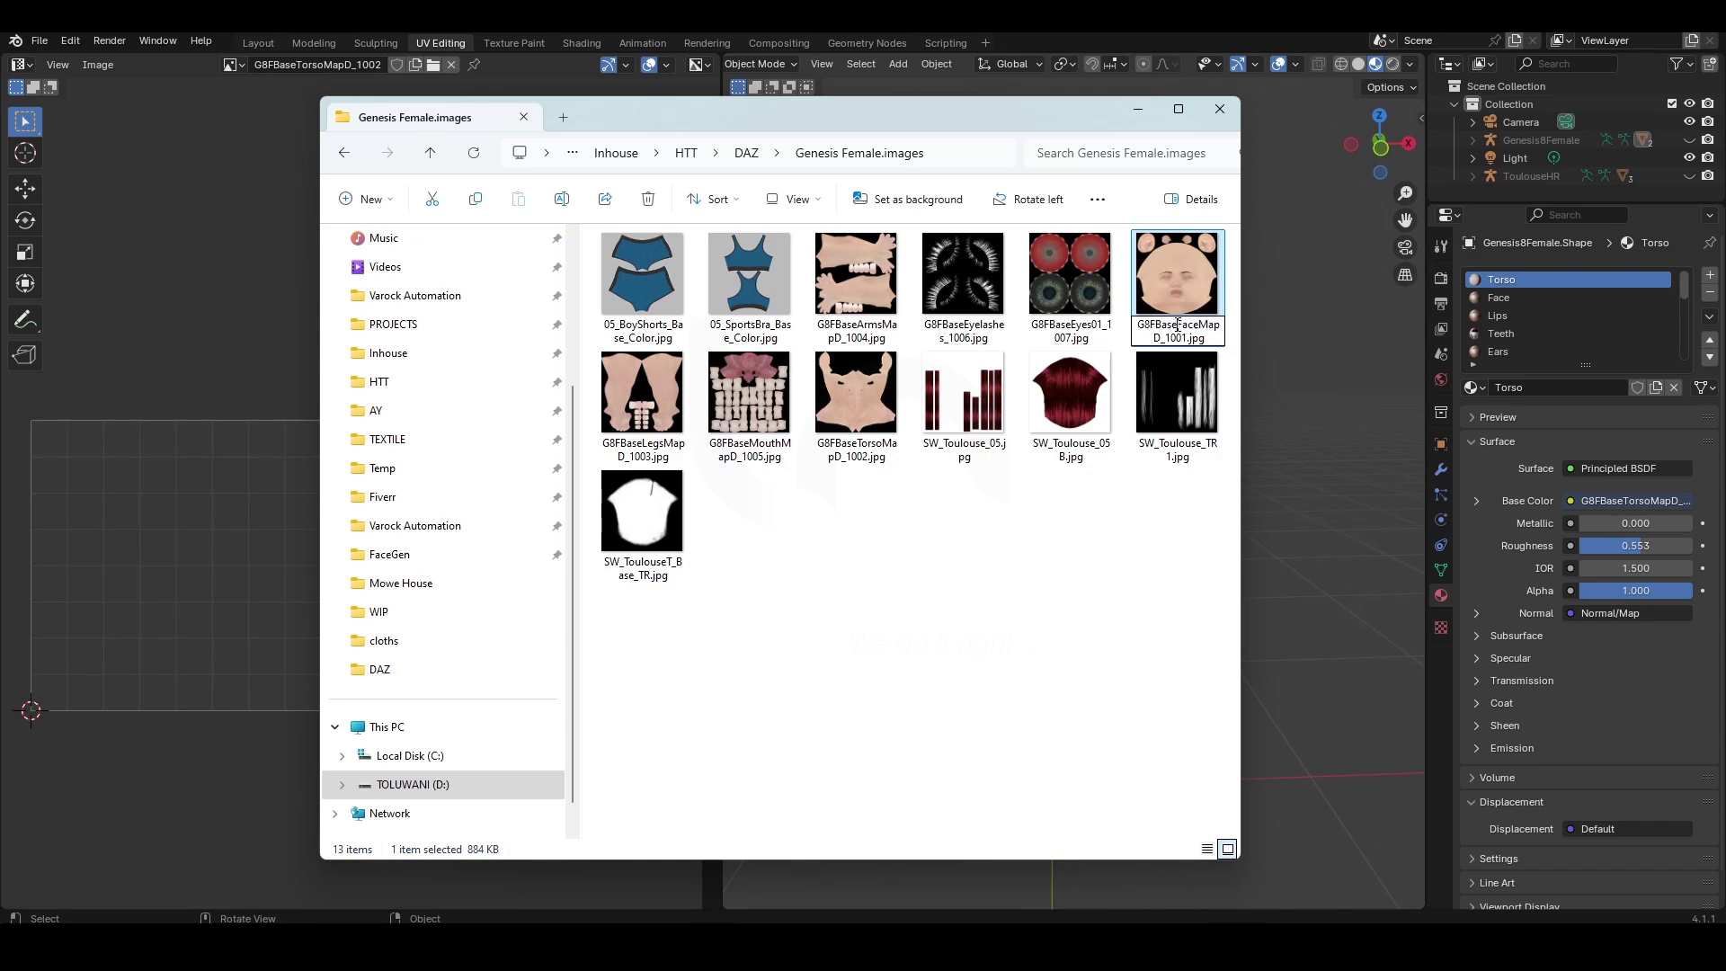
drag(1178, 326, 1166, 338)
key(BackSpace)
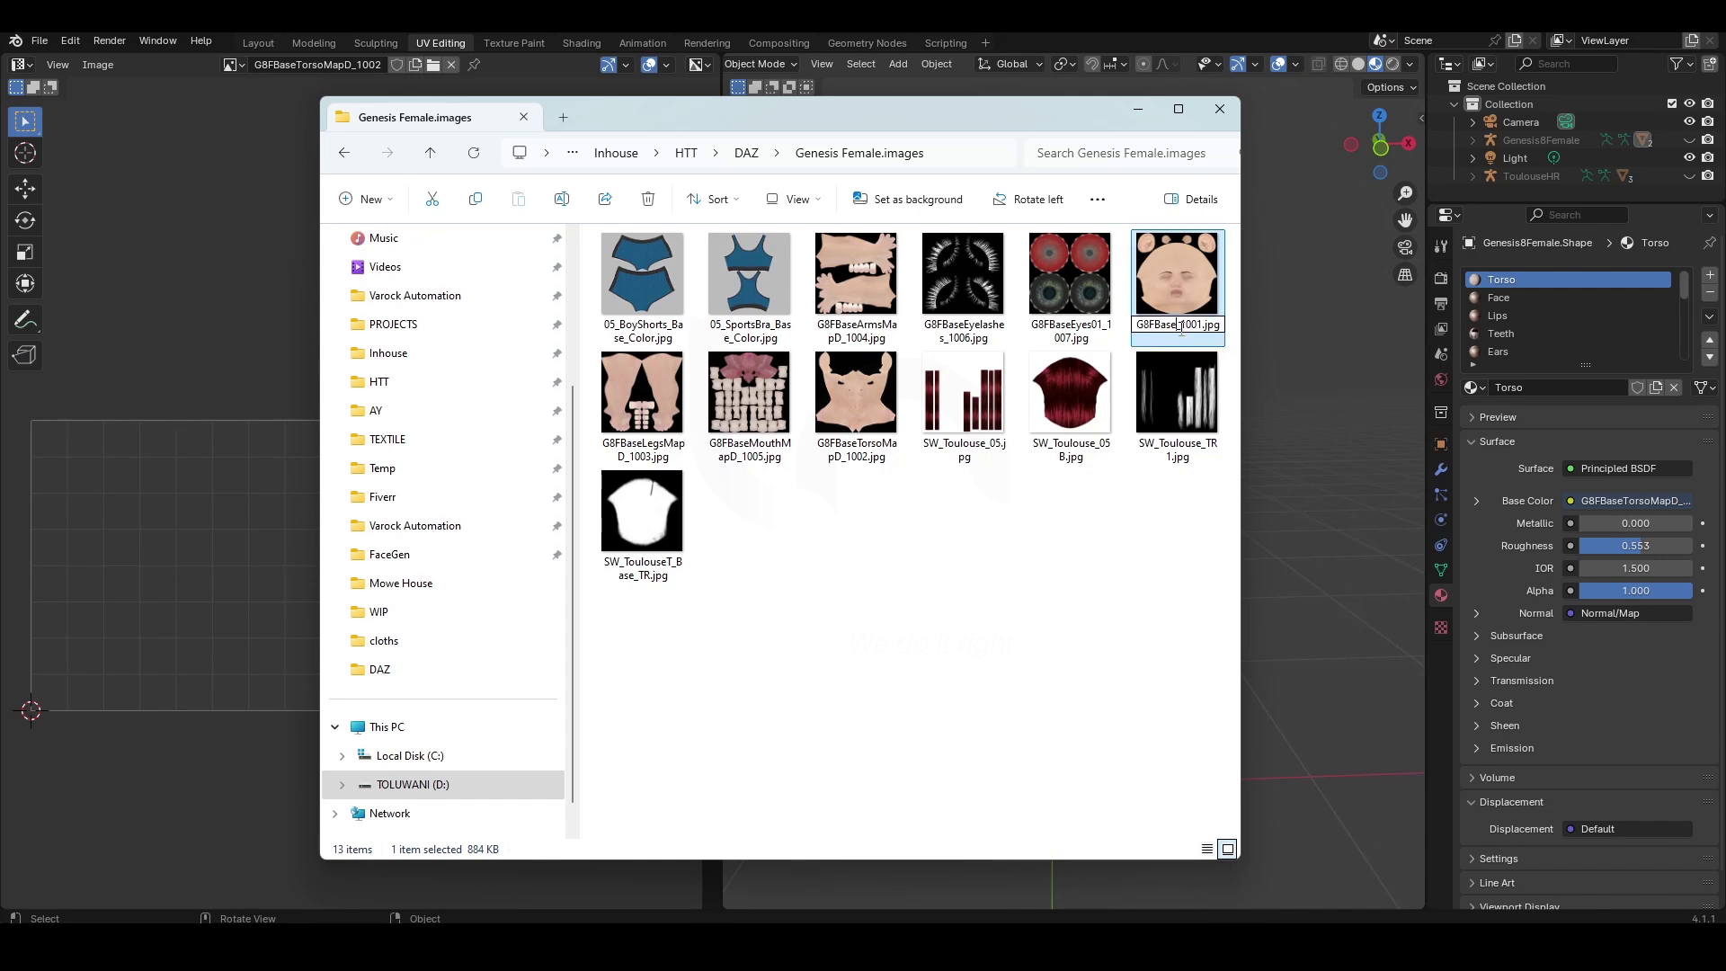
key(Return)
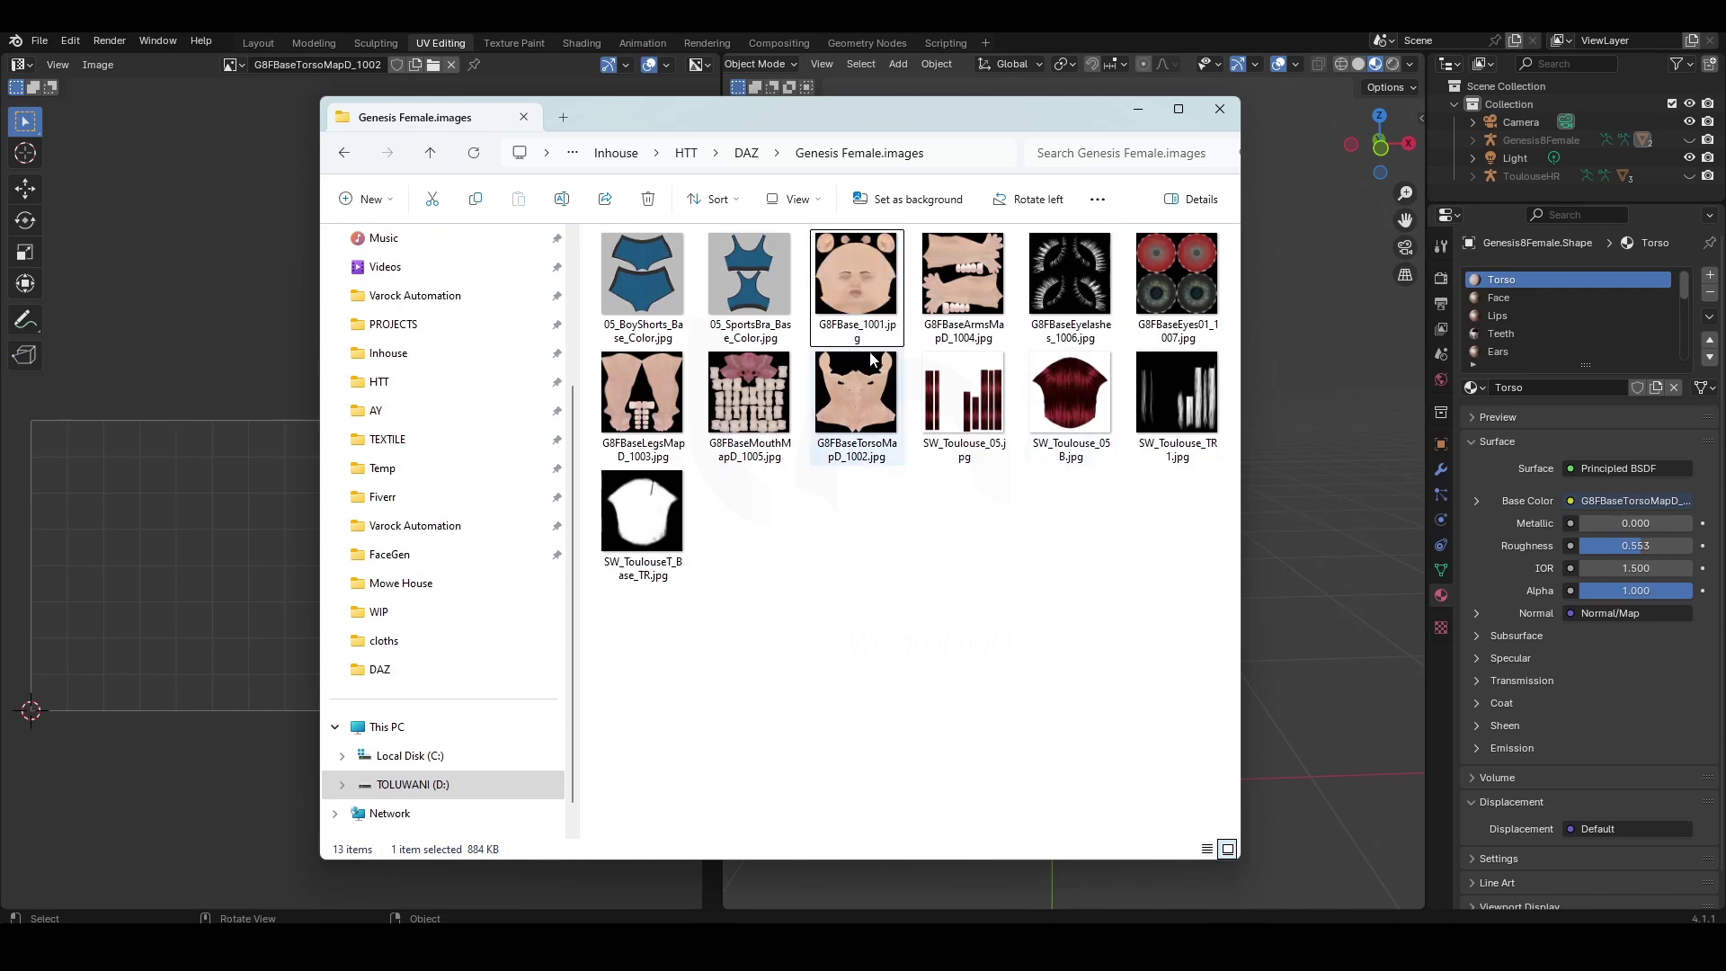
Rename the arms skin map by removing ArmsMapD, giving G8FBase_1004.jpg
click(966, 328)
click(969, 331)
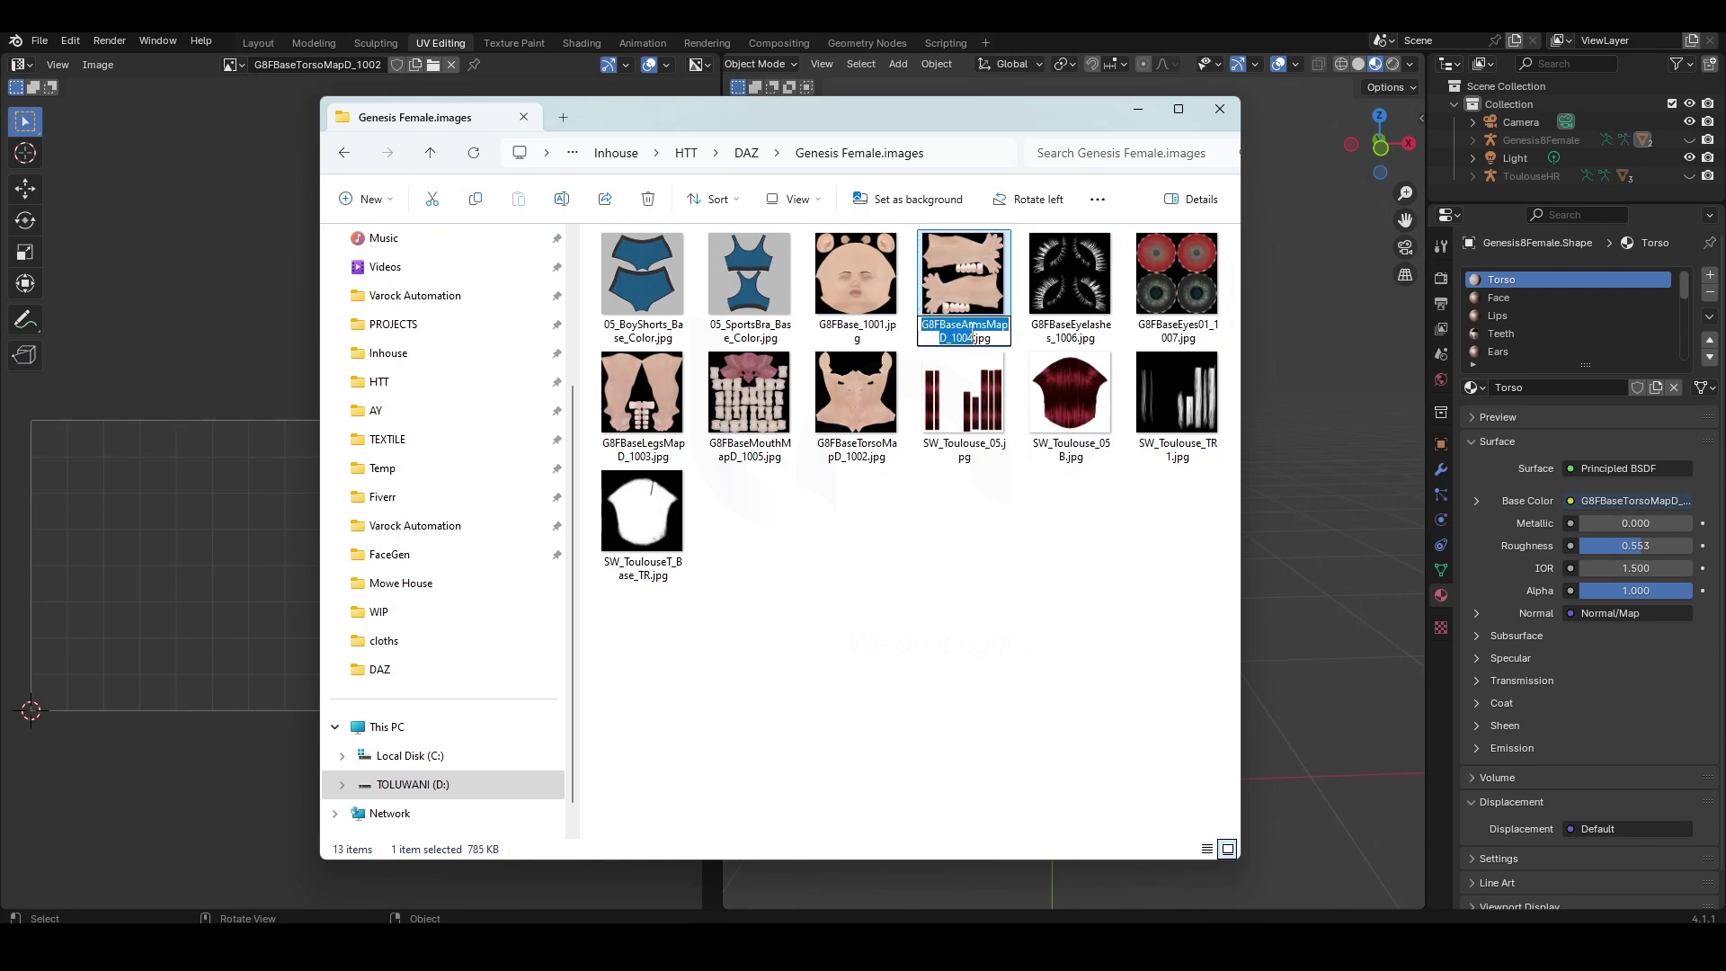
drag(944, 337, 952, 325)
key(BackSpace)
click(849, 459)
Rename the torso skin map by removing TorsoMapD, giving G8FBase_1002.jpg
click(848, 458)
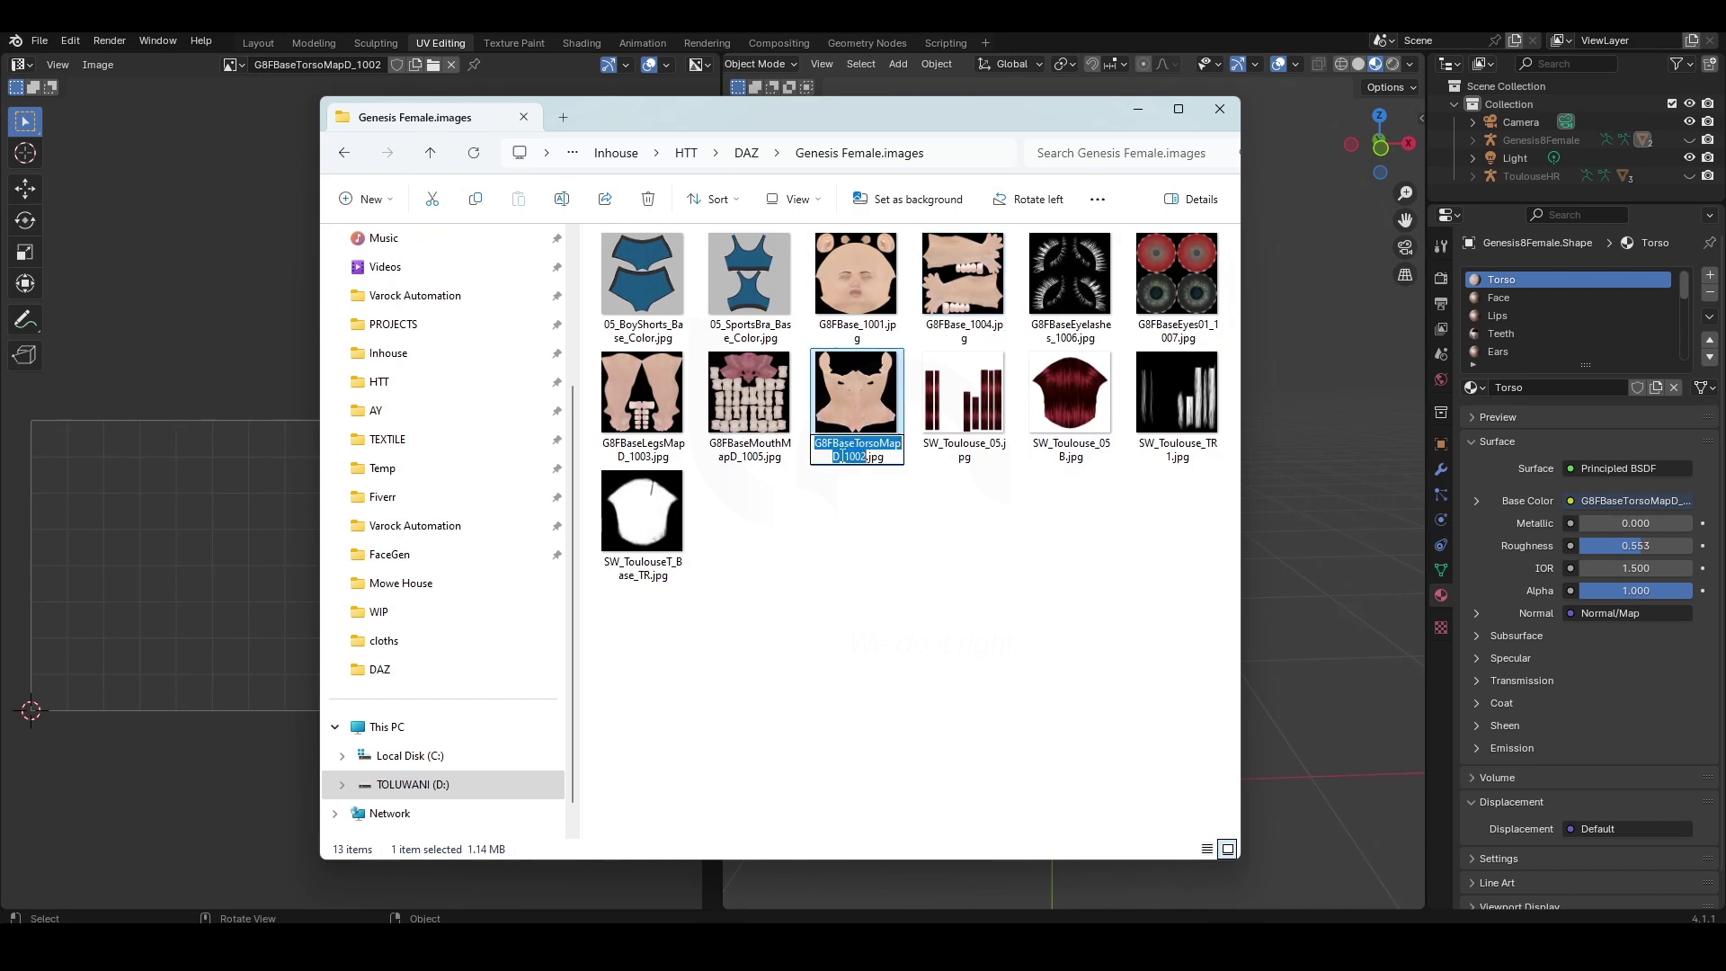
drag(803, 447, 805, 445)
key(BackSpace)
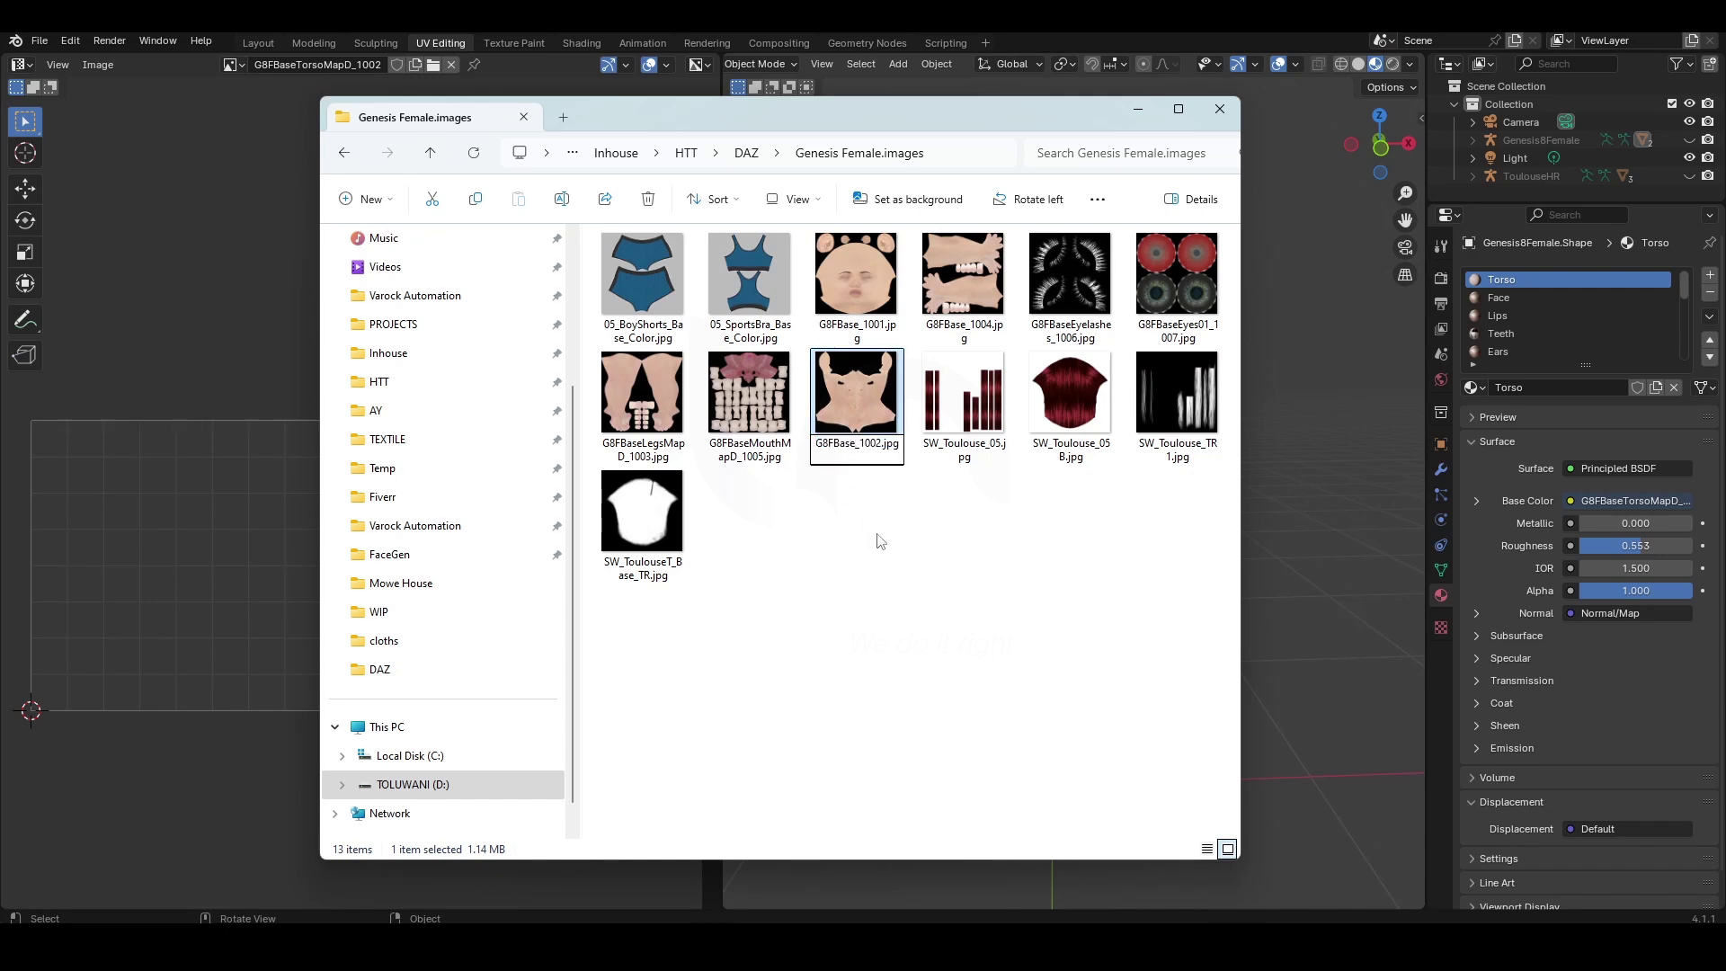
click(880, 539)
Rename the legs skin map by removing LegsMapD, giving G8FBase_1003.jpg
click(756, 462)
click(748, 449)
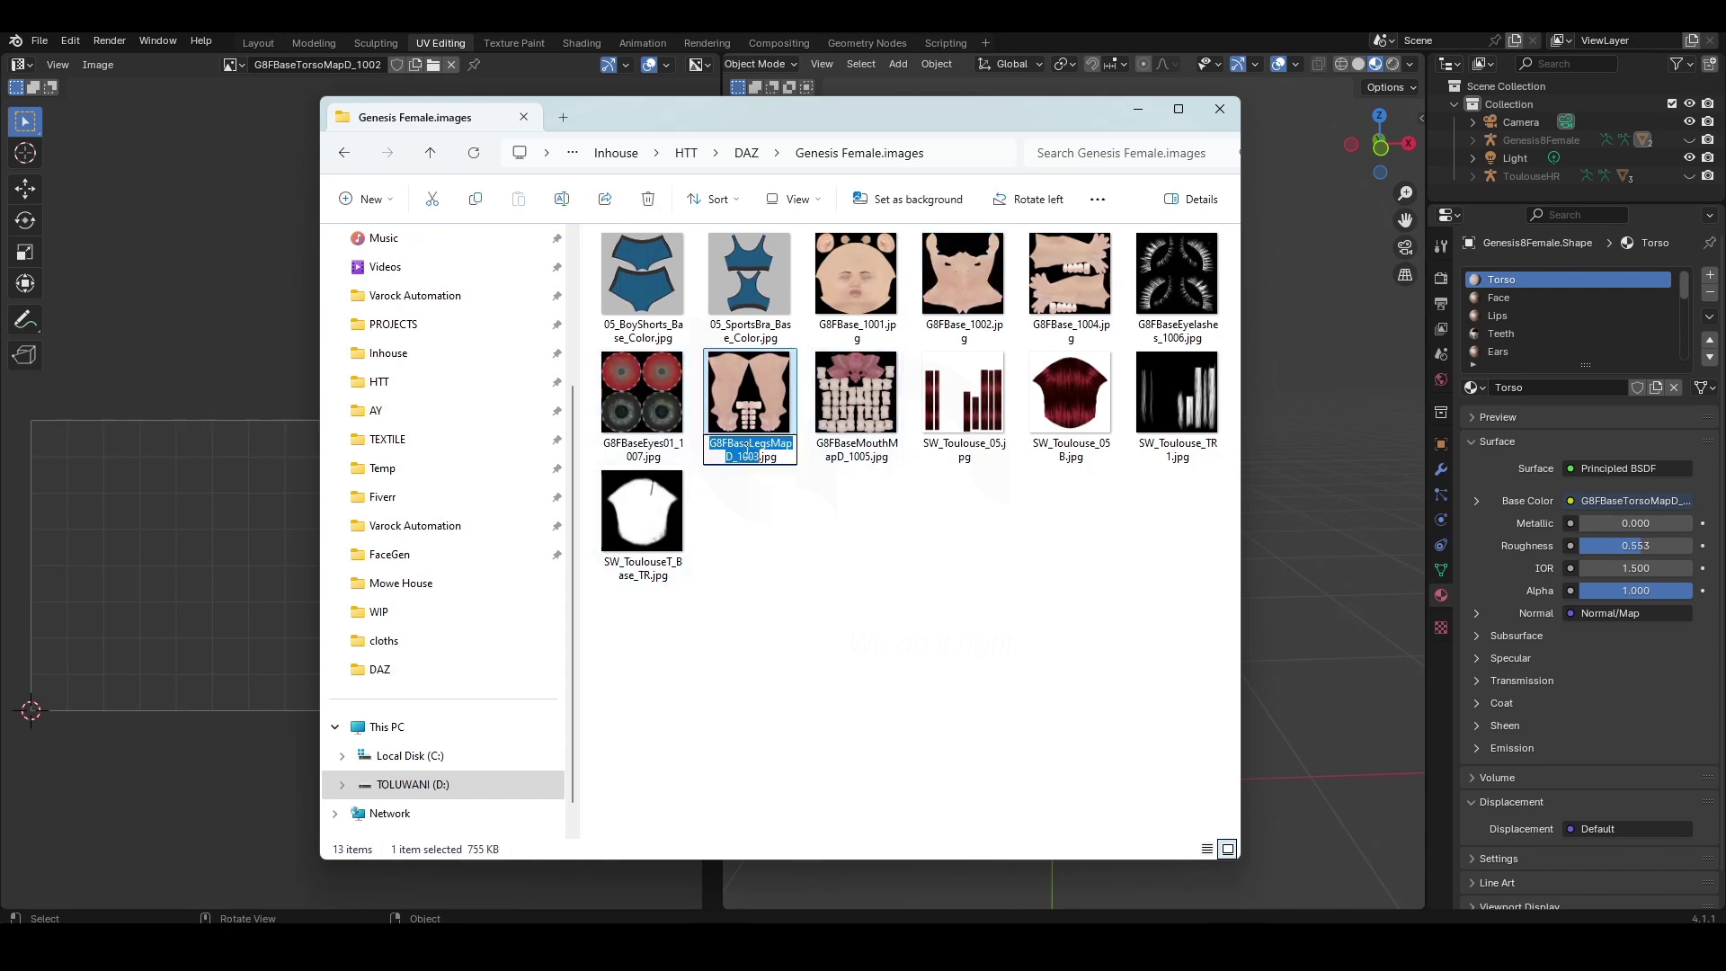
drag(734, 458, 752, 444)
key(BackSpace)
click(949, 575)
In the Shading workspace, load G8FBase_<UDIM>.jpg into the Torso Image Texture node
click(582, 42)
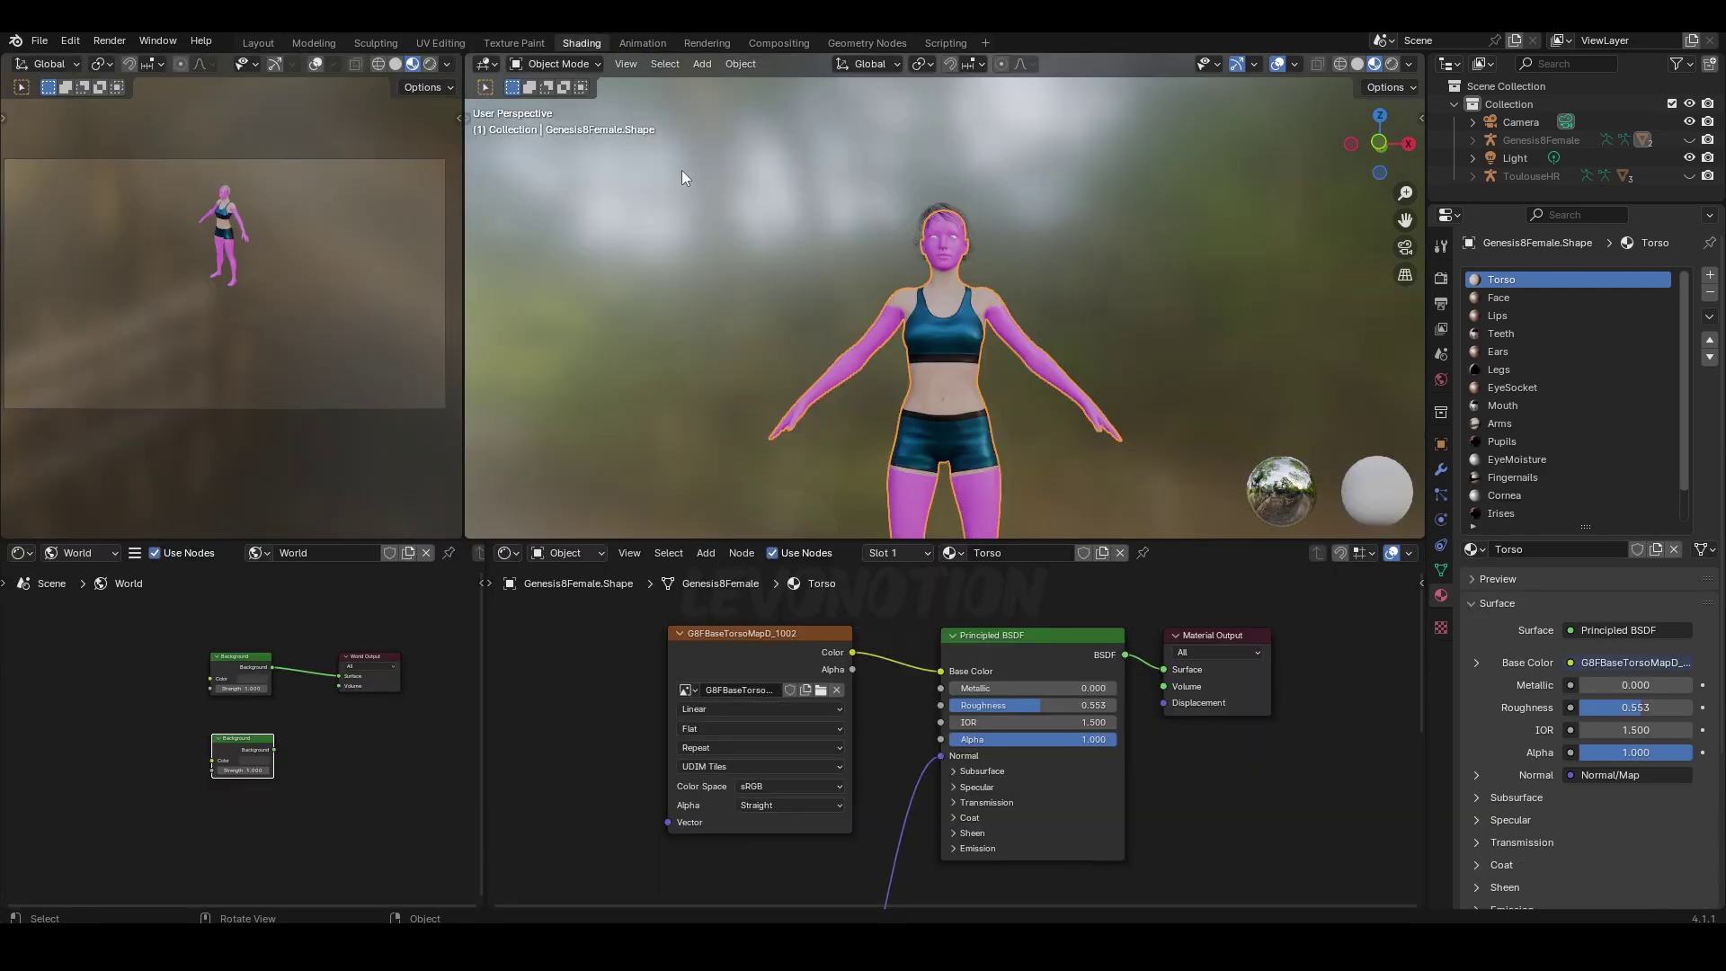
click(821, 690)
double_click(904, 328)
scroll(929, 402, up, 5)
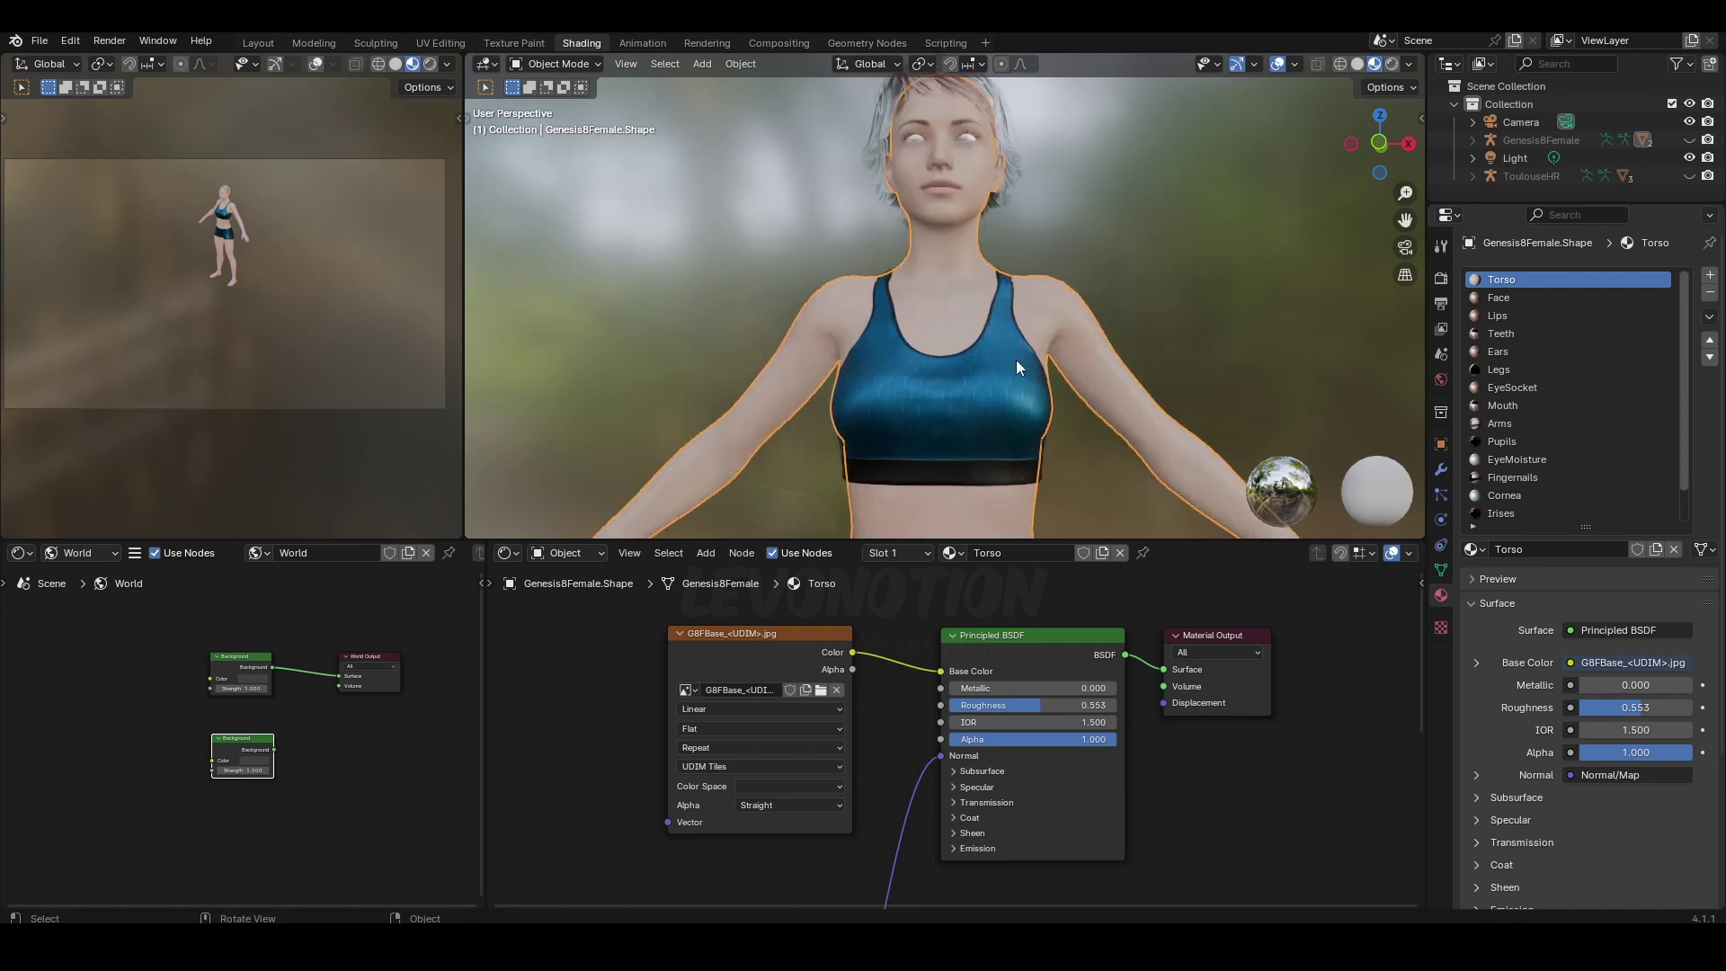
Raise the material's Metallic to 0.141 and move the image texture node left
middle_drag(1020, 369, 890, 409)
mouse_move(980, 688)
mouse_down()
mouse_move(1002, 688)
mouse_move(987, 688)
mouse_up()
drag(764, 644, 584, 645)
Insert an RGB Curves node between the skin texture and Base Color, bending the curve down
key(shift+a)
mouse_move(748, 743)
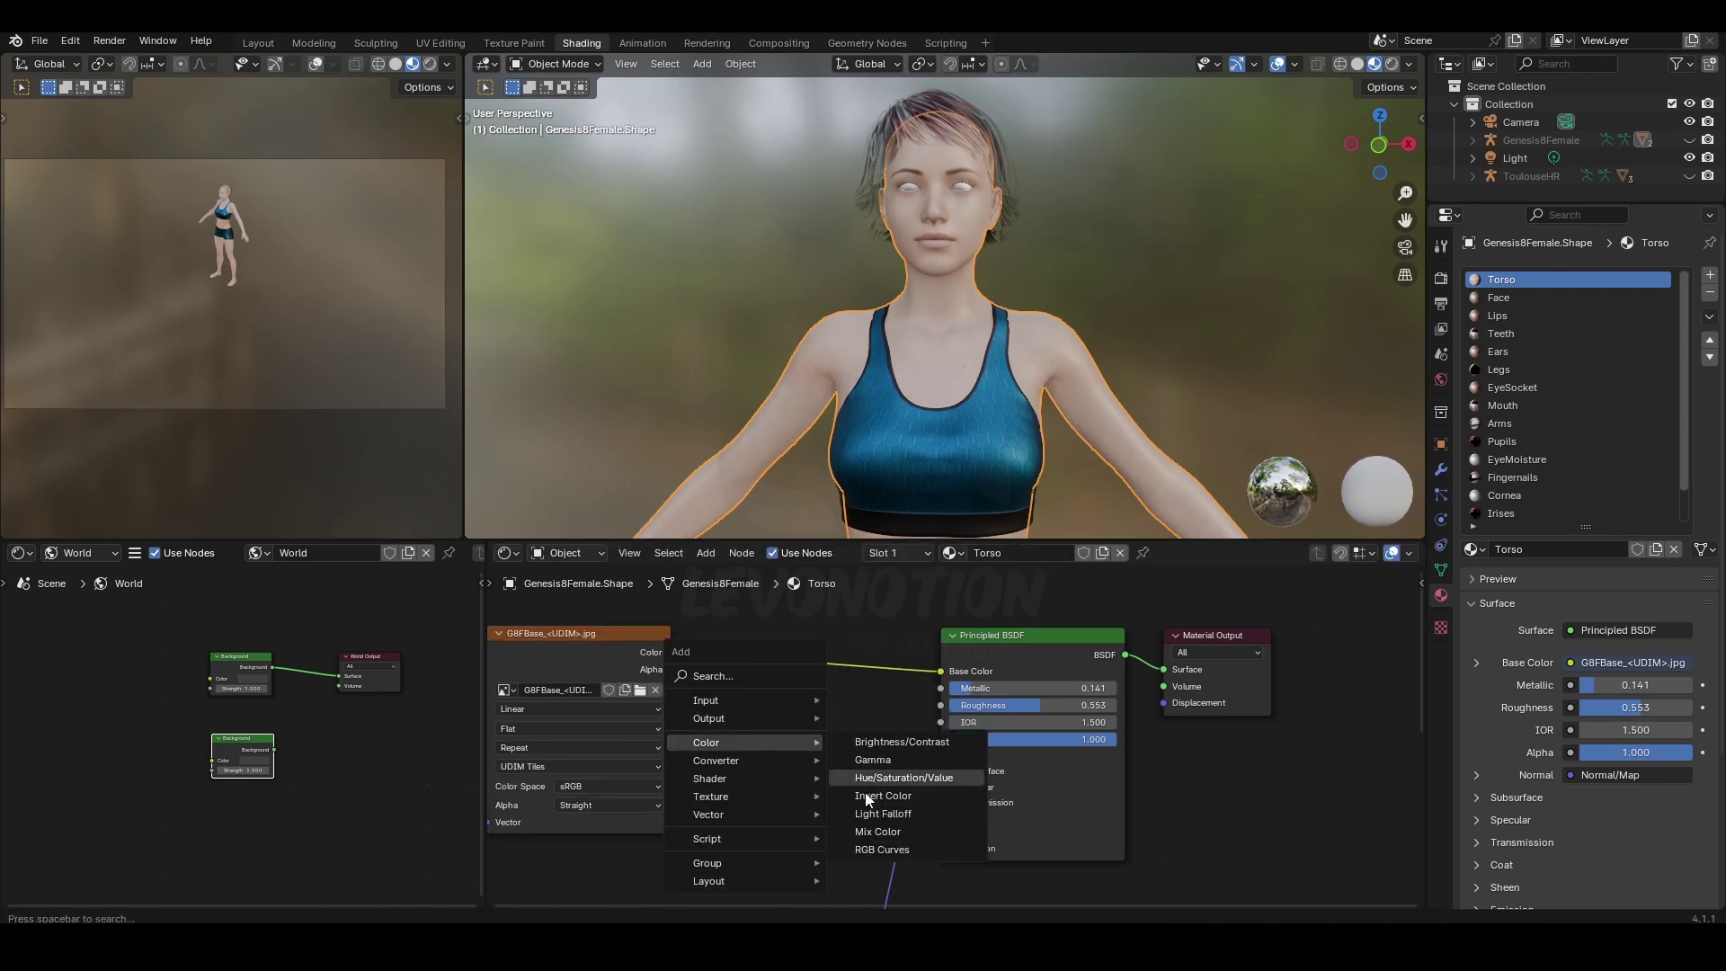
click(882, 850)
click(863, 712)
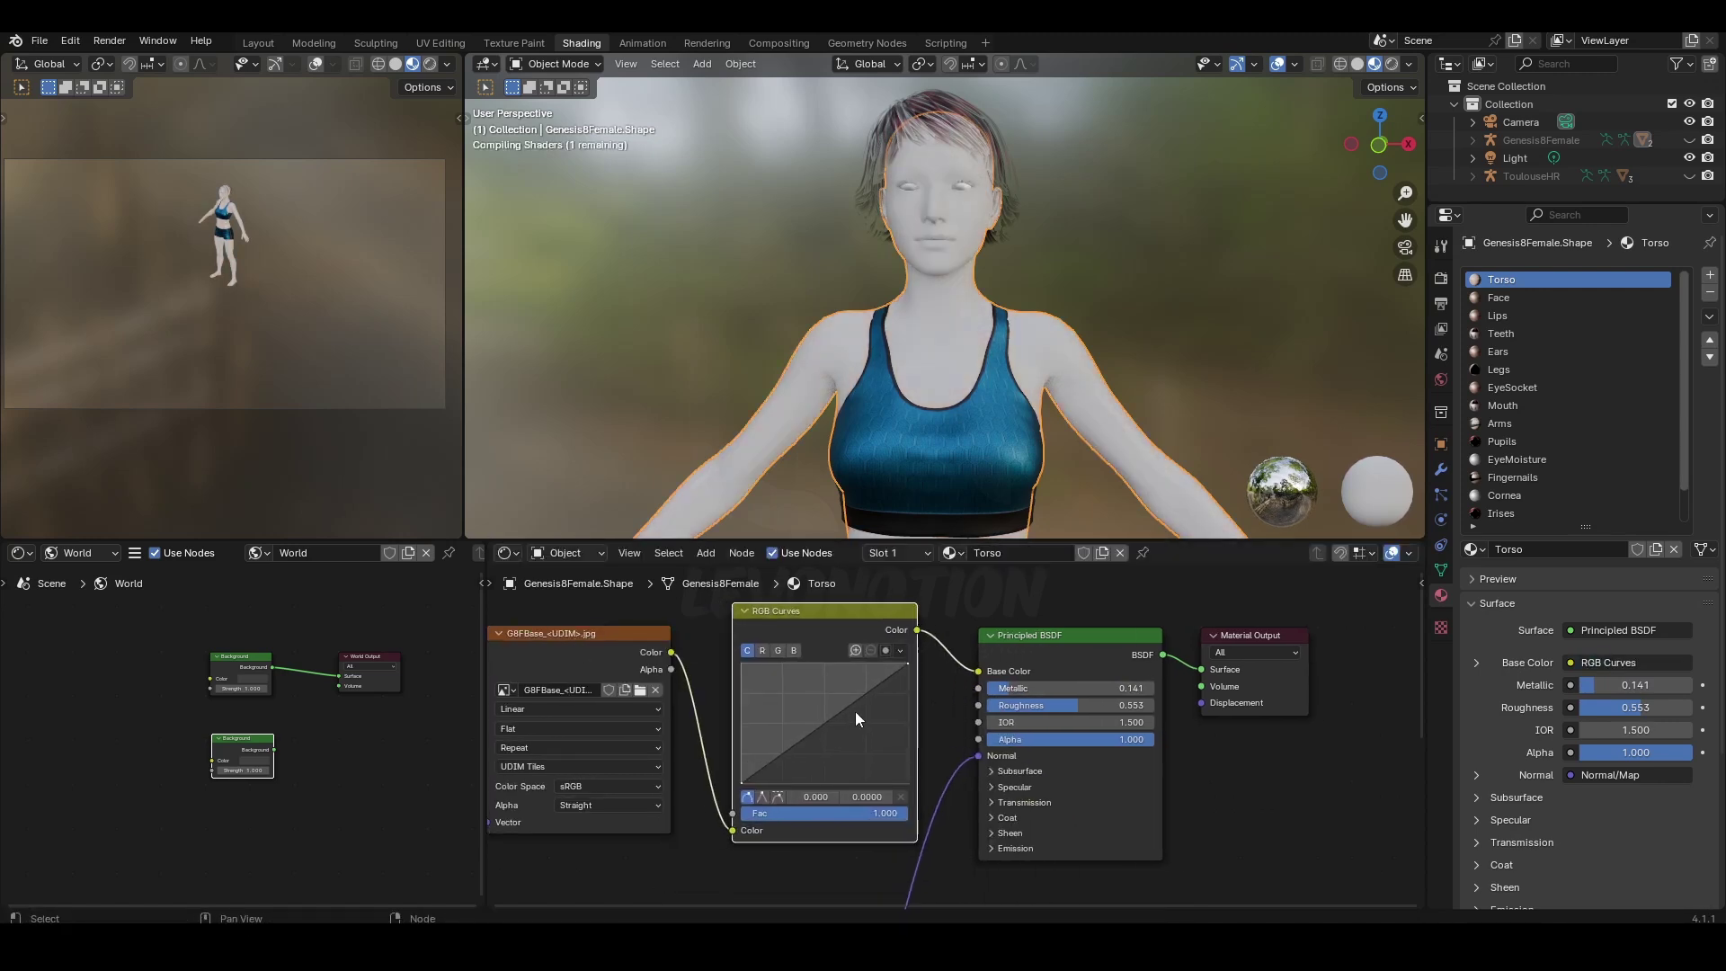
drag(868, 702, 821, 755)
scroll(831, 493, down, 4)
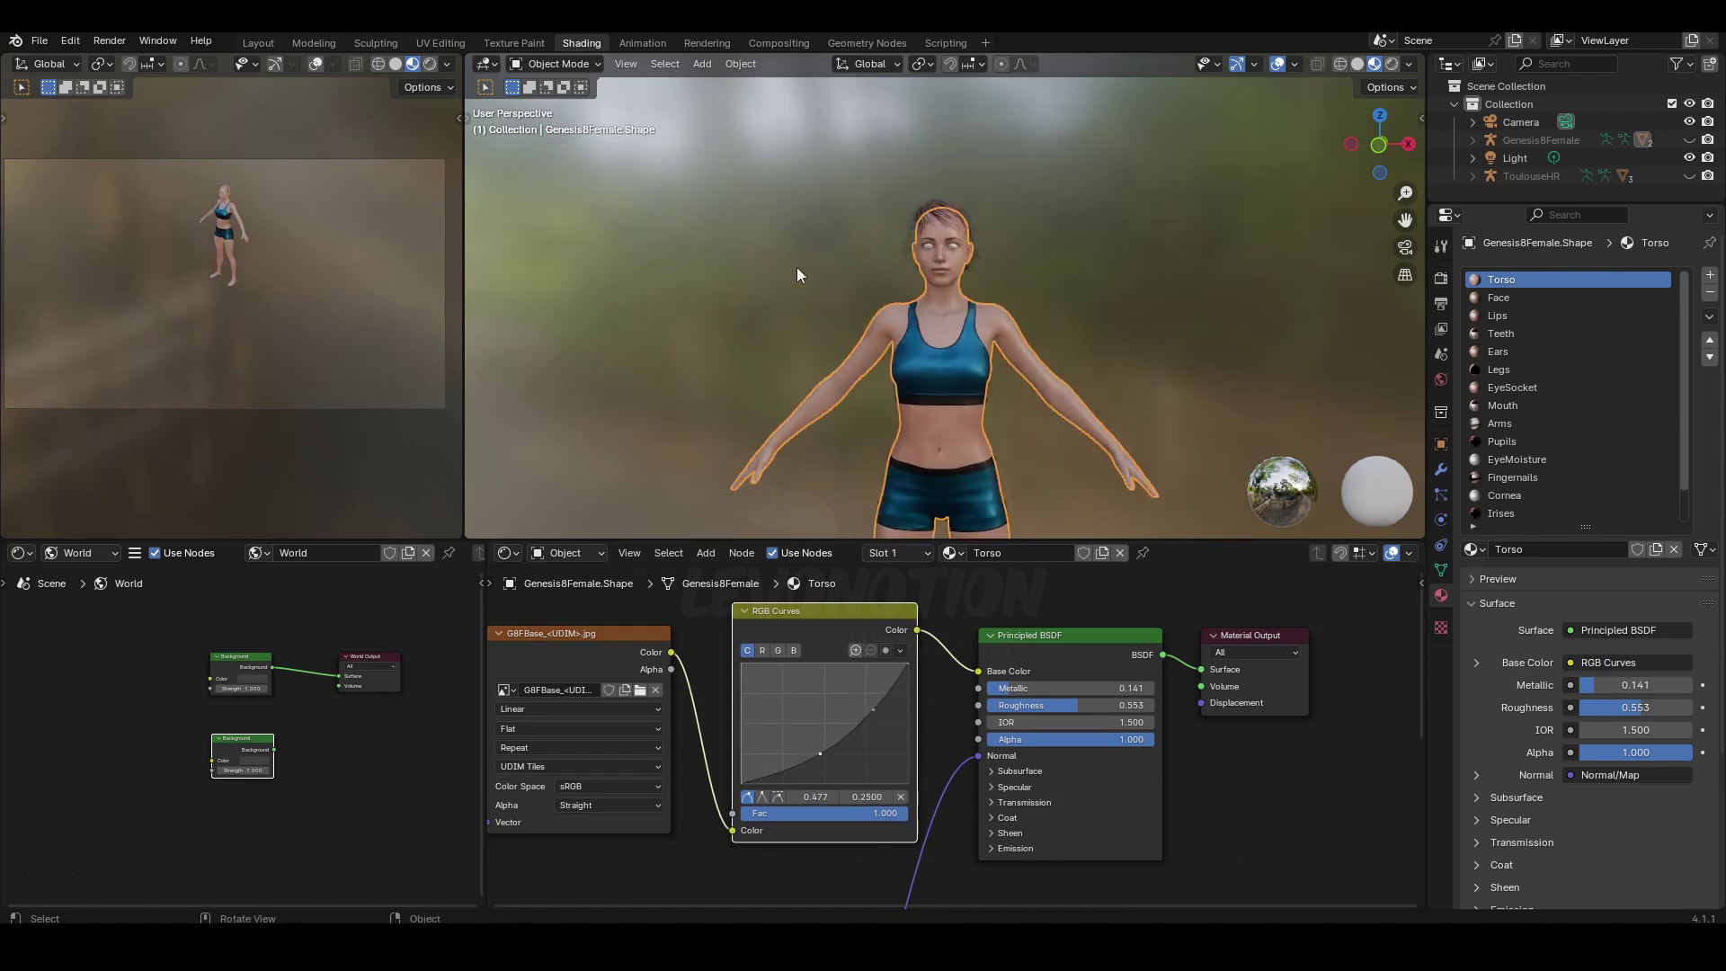
middle_drag(798, 270, 955, 352)
scroll(955, 353, up, 2)
Set the shader's Specular IOR Level to 0.500 and inspect the skin
click(995, 771)
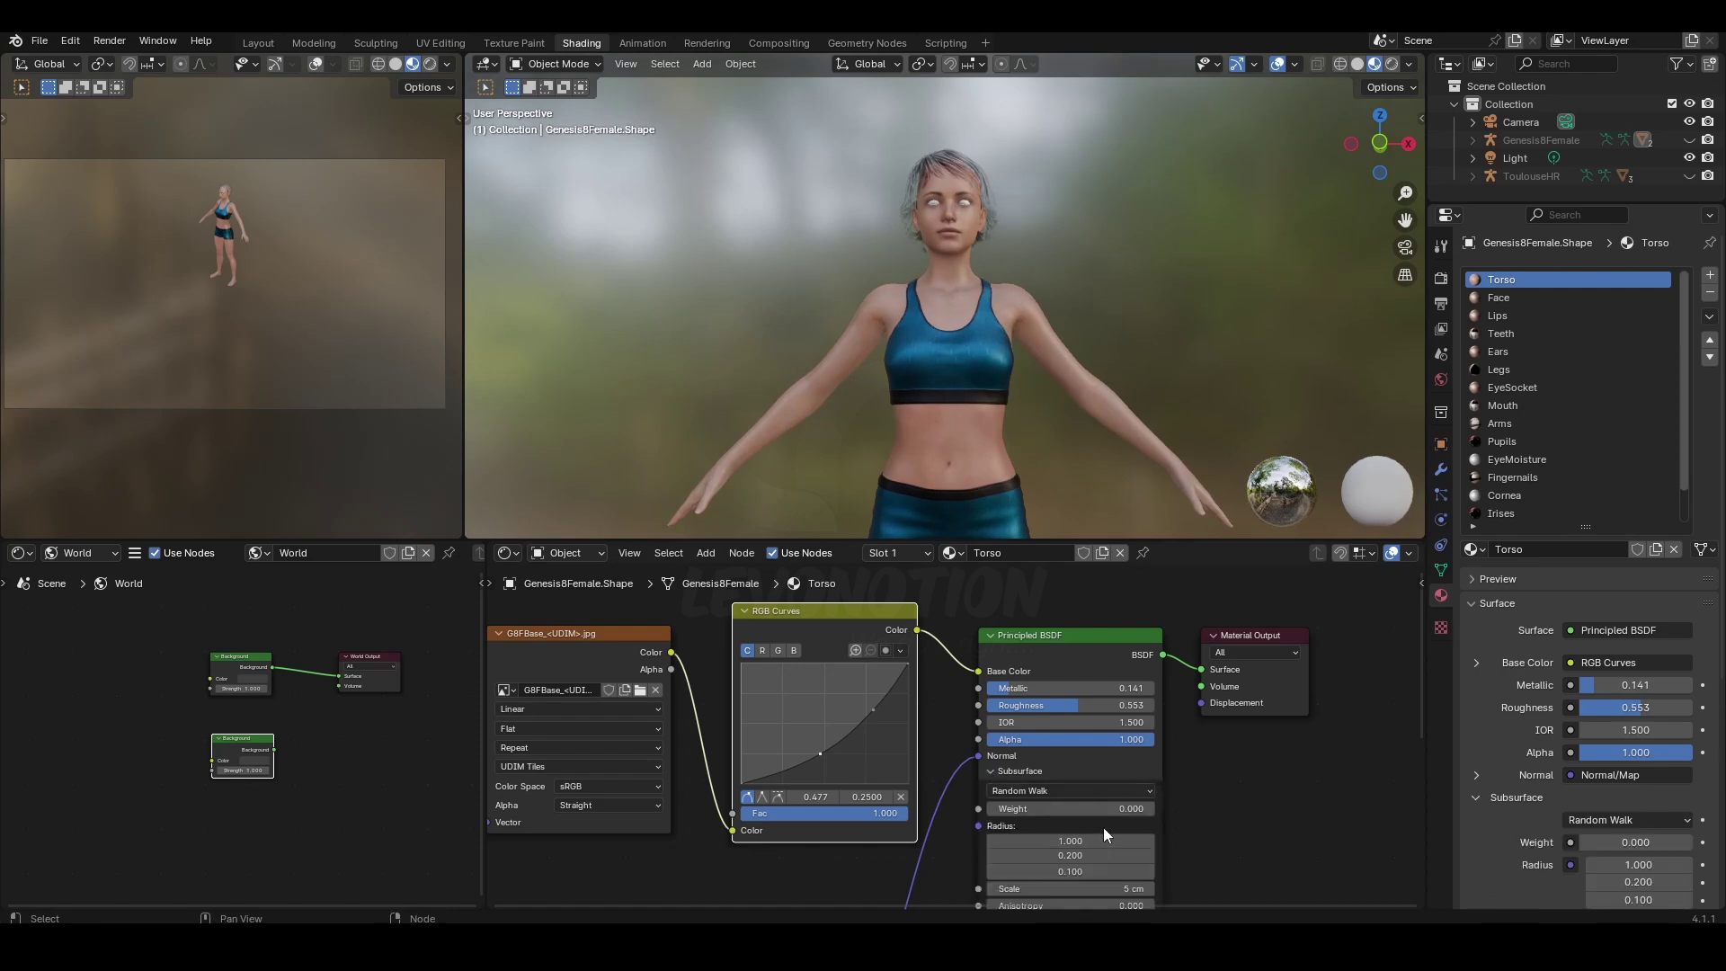
middle_drag(1048, 856, 1052, 764)
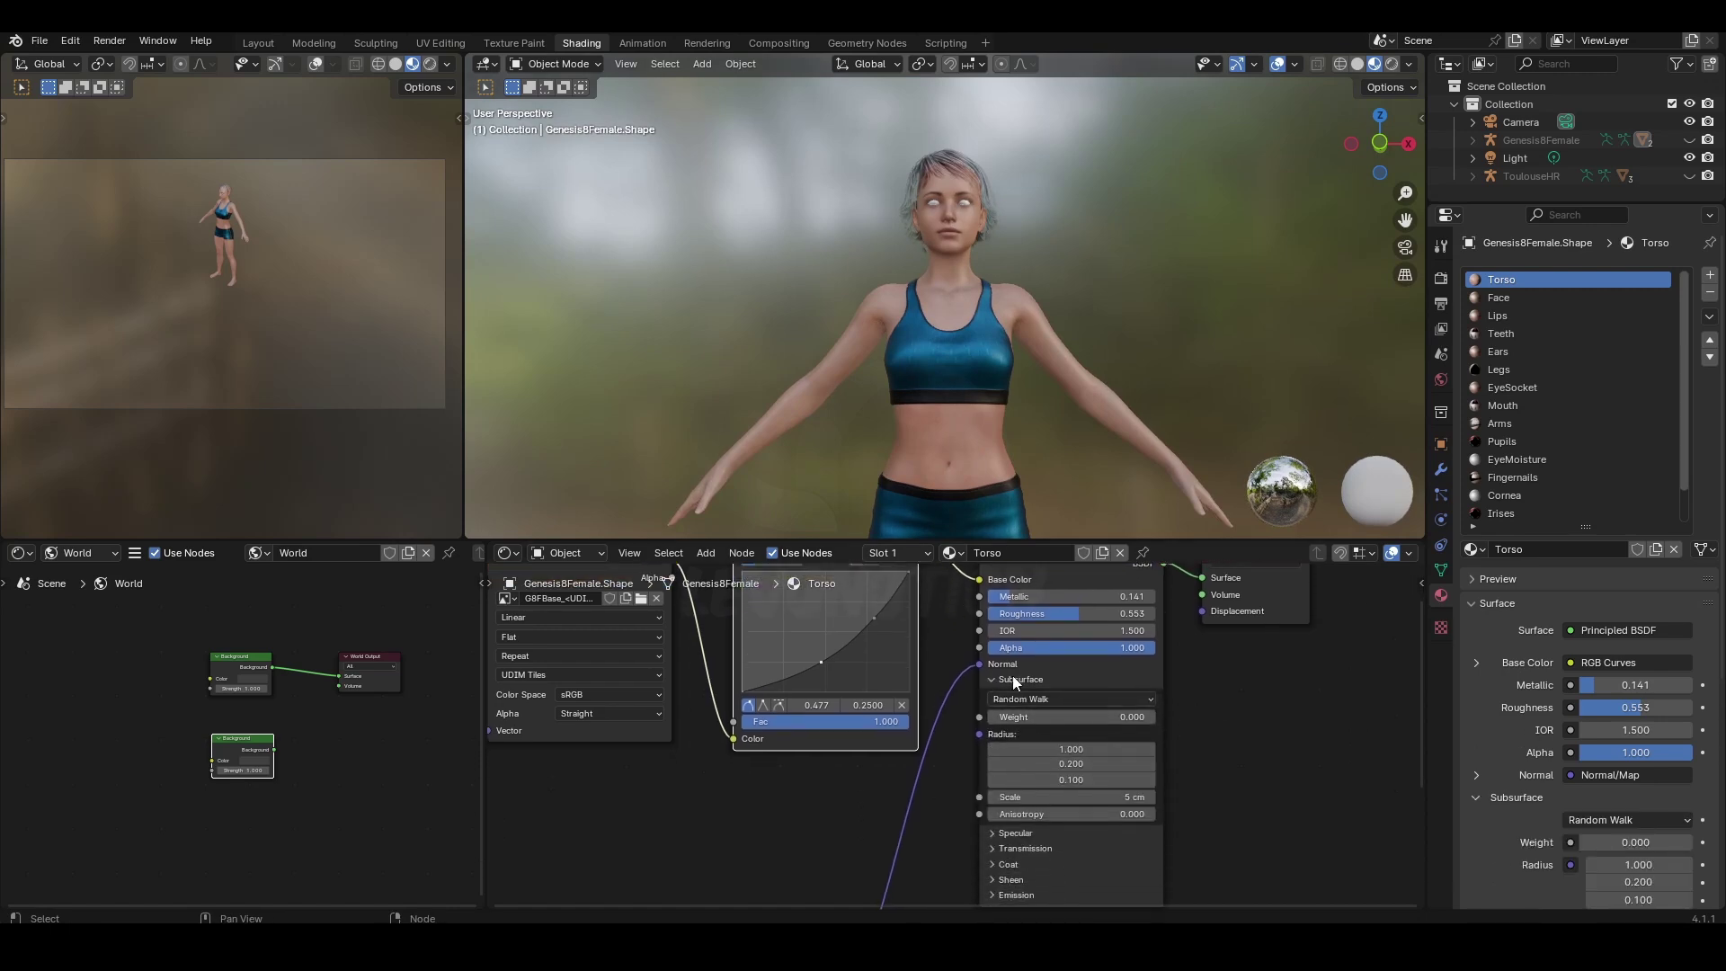
click(1003, 680)
click(1003, 697)
drag(1124, 733, 1052, 733)
click(1087, 733)
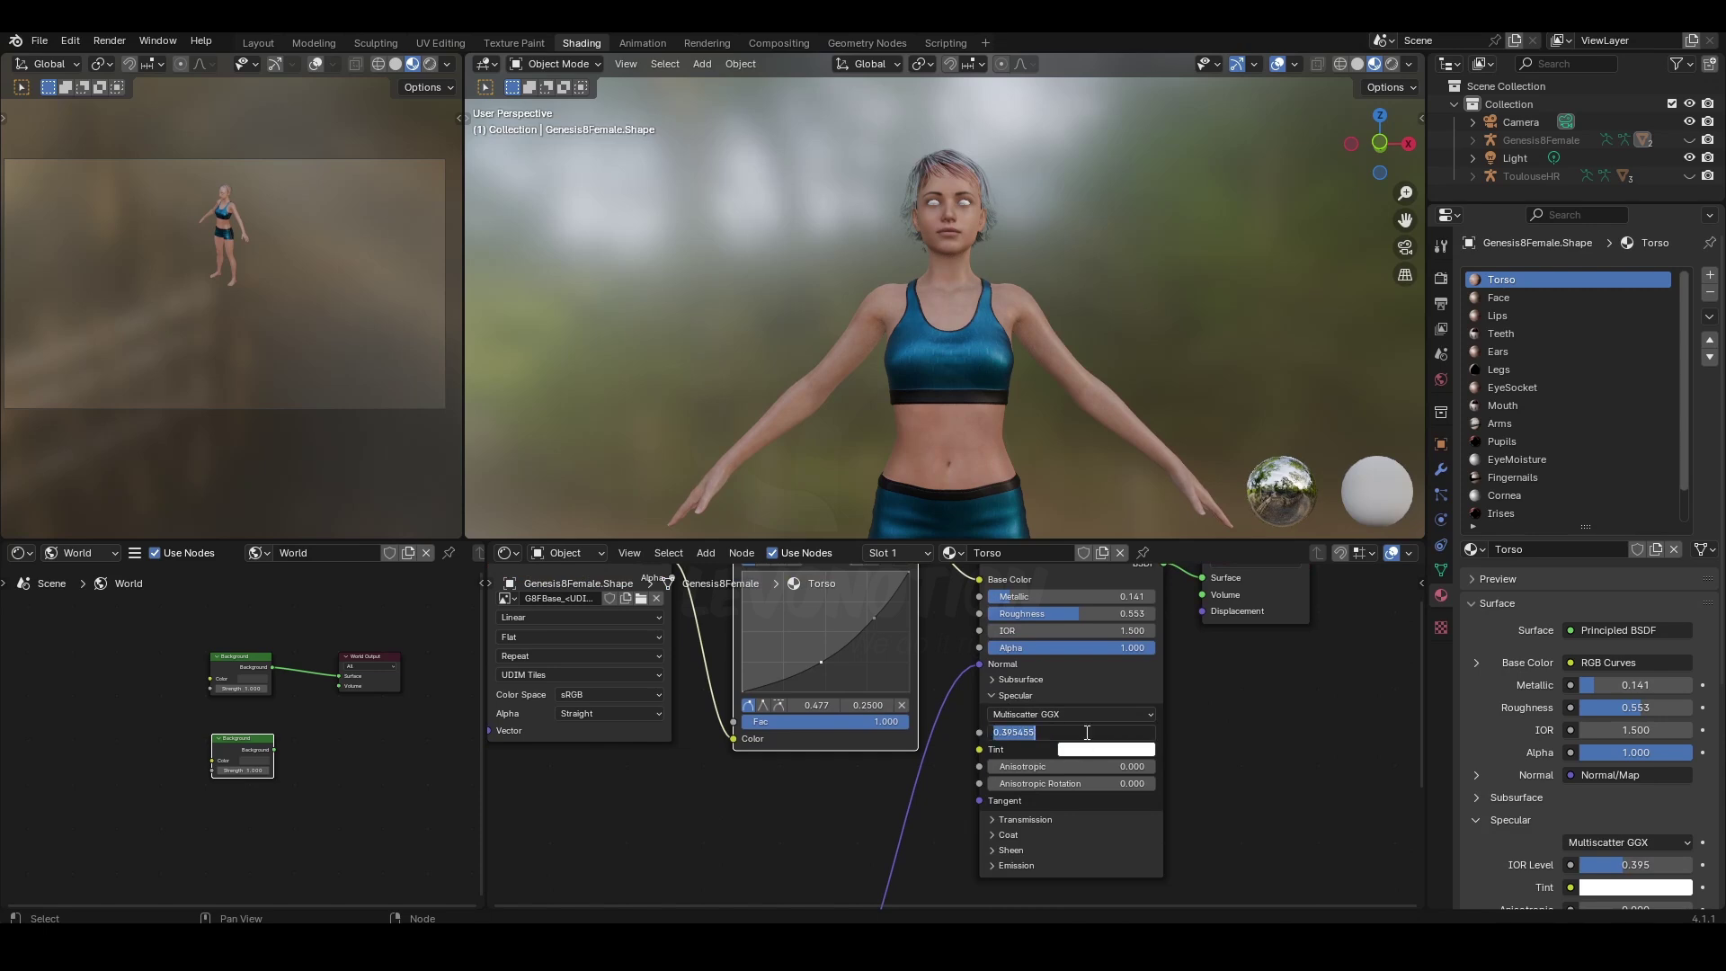
text(.5)
key(Return)
scroll(1232, 771, down, 2)
scroll(822, 288, down, 2)
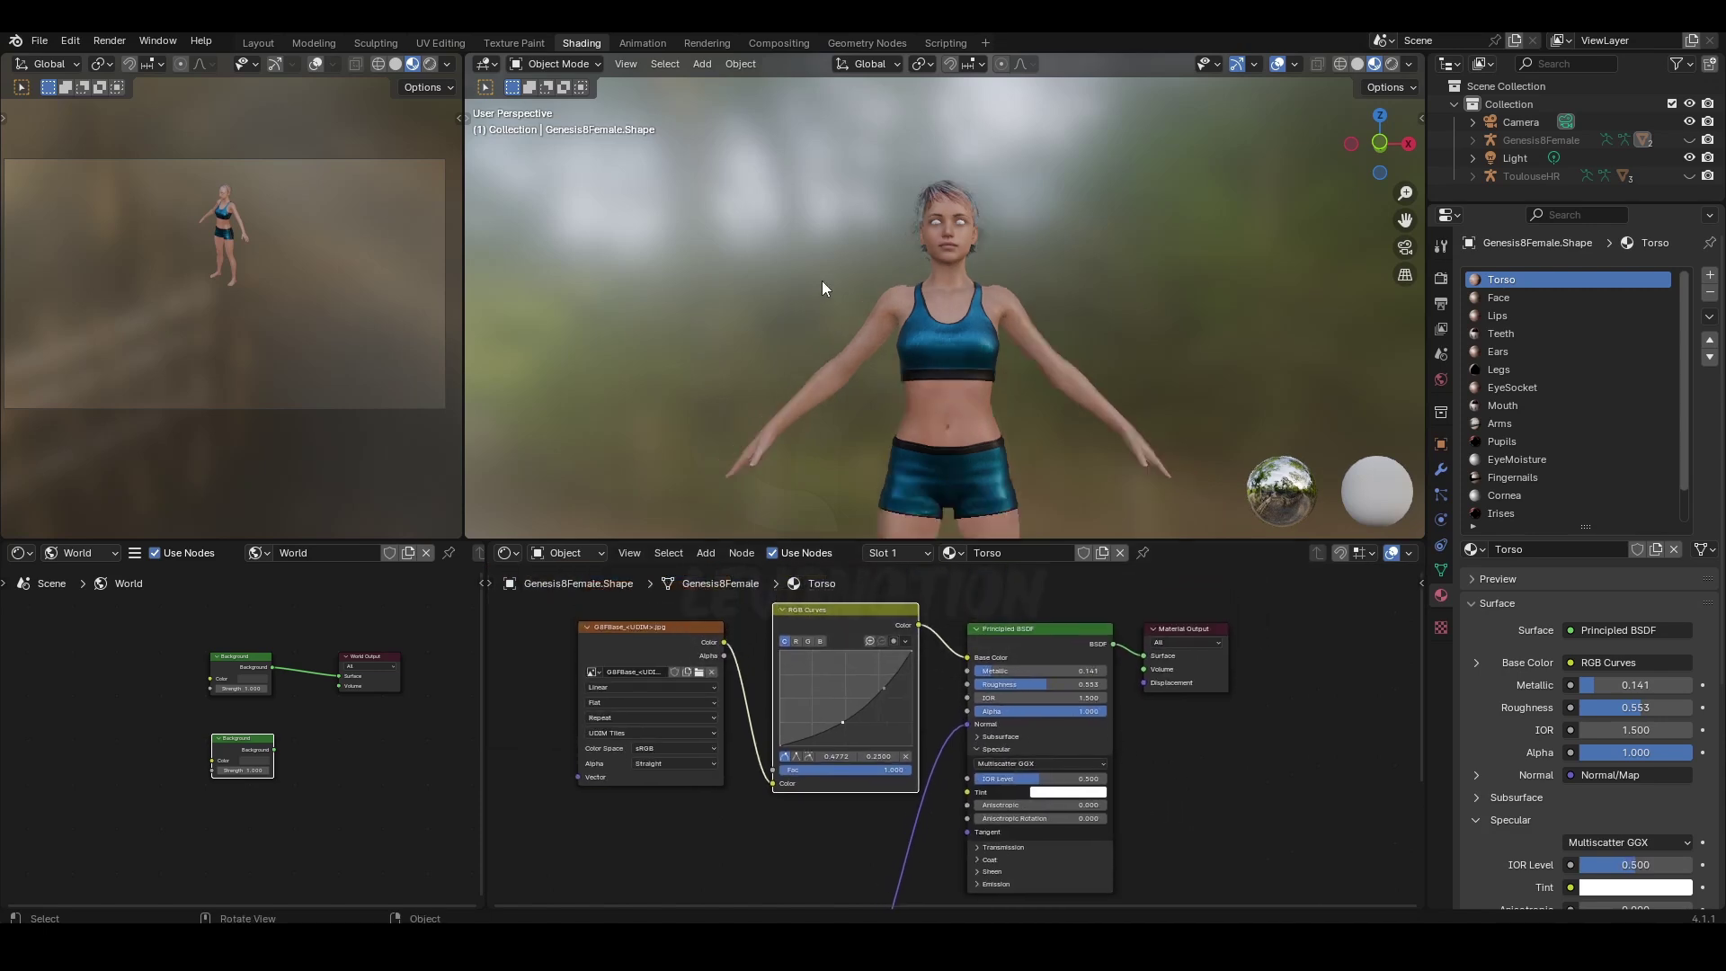
scroll(821, 287, down, 2)
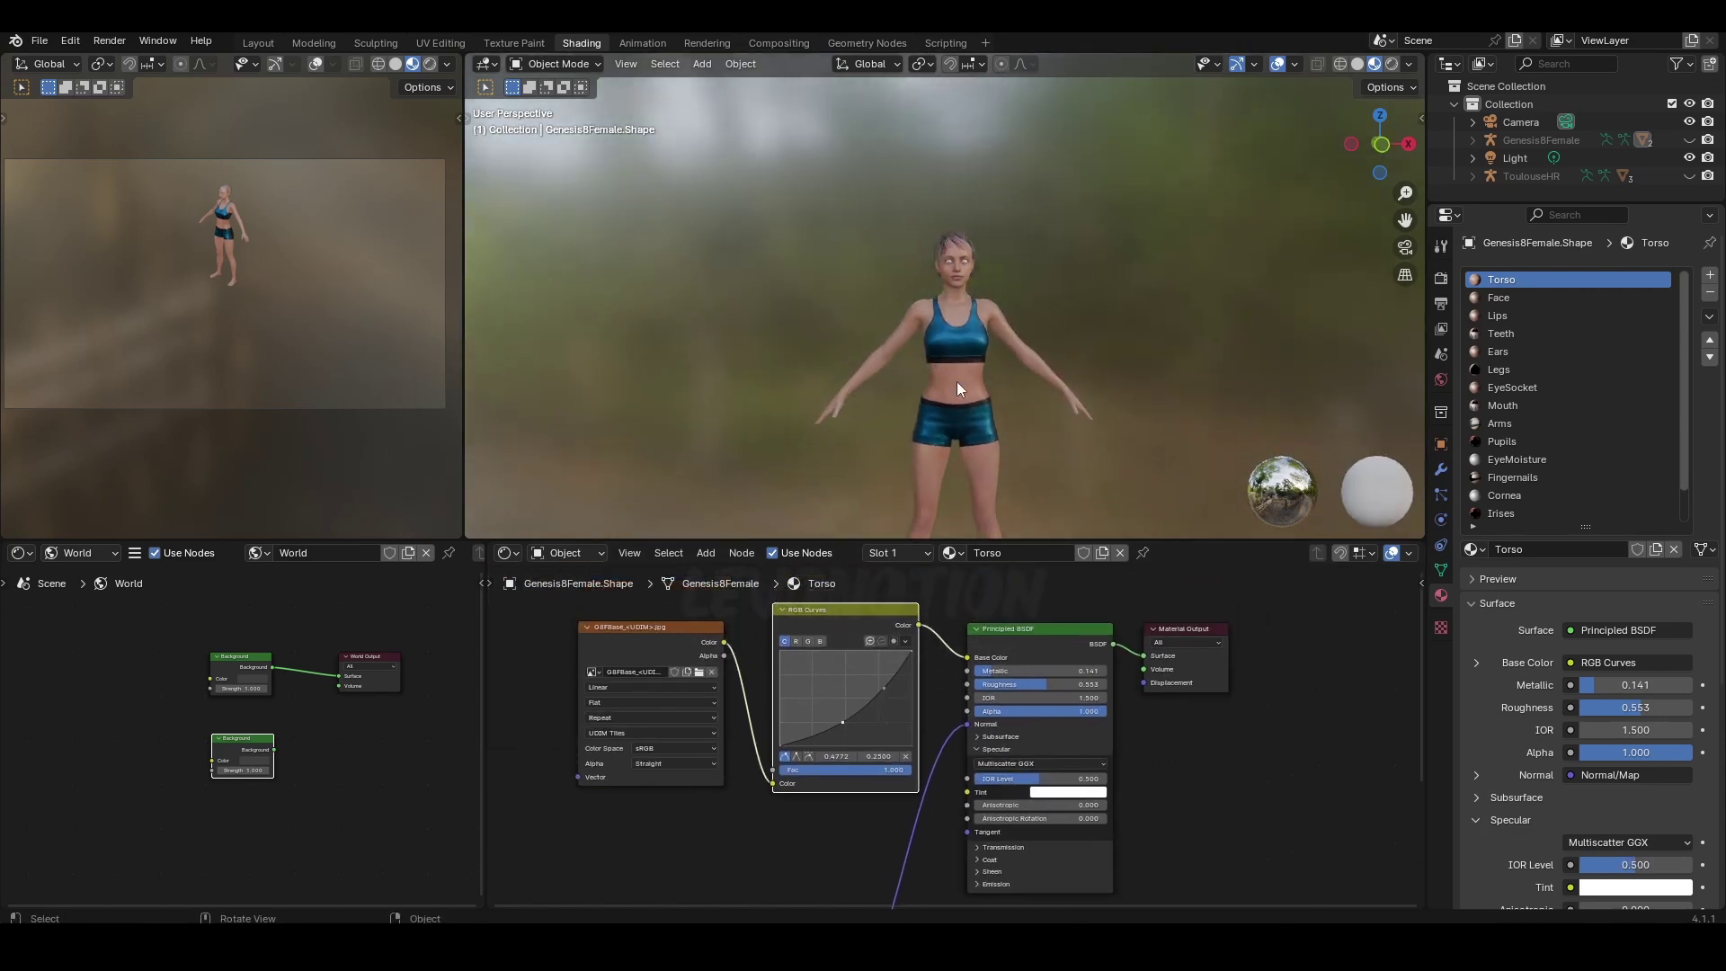
scroll(960, 378, up, 3)
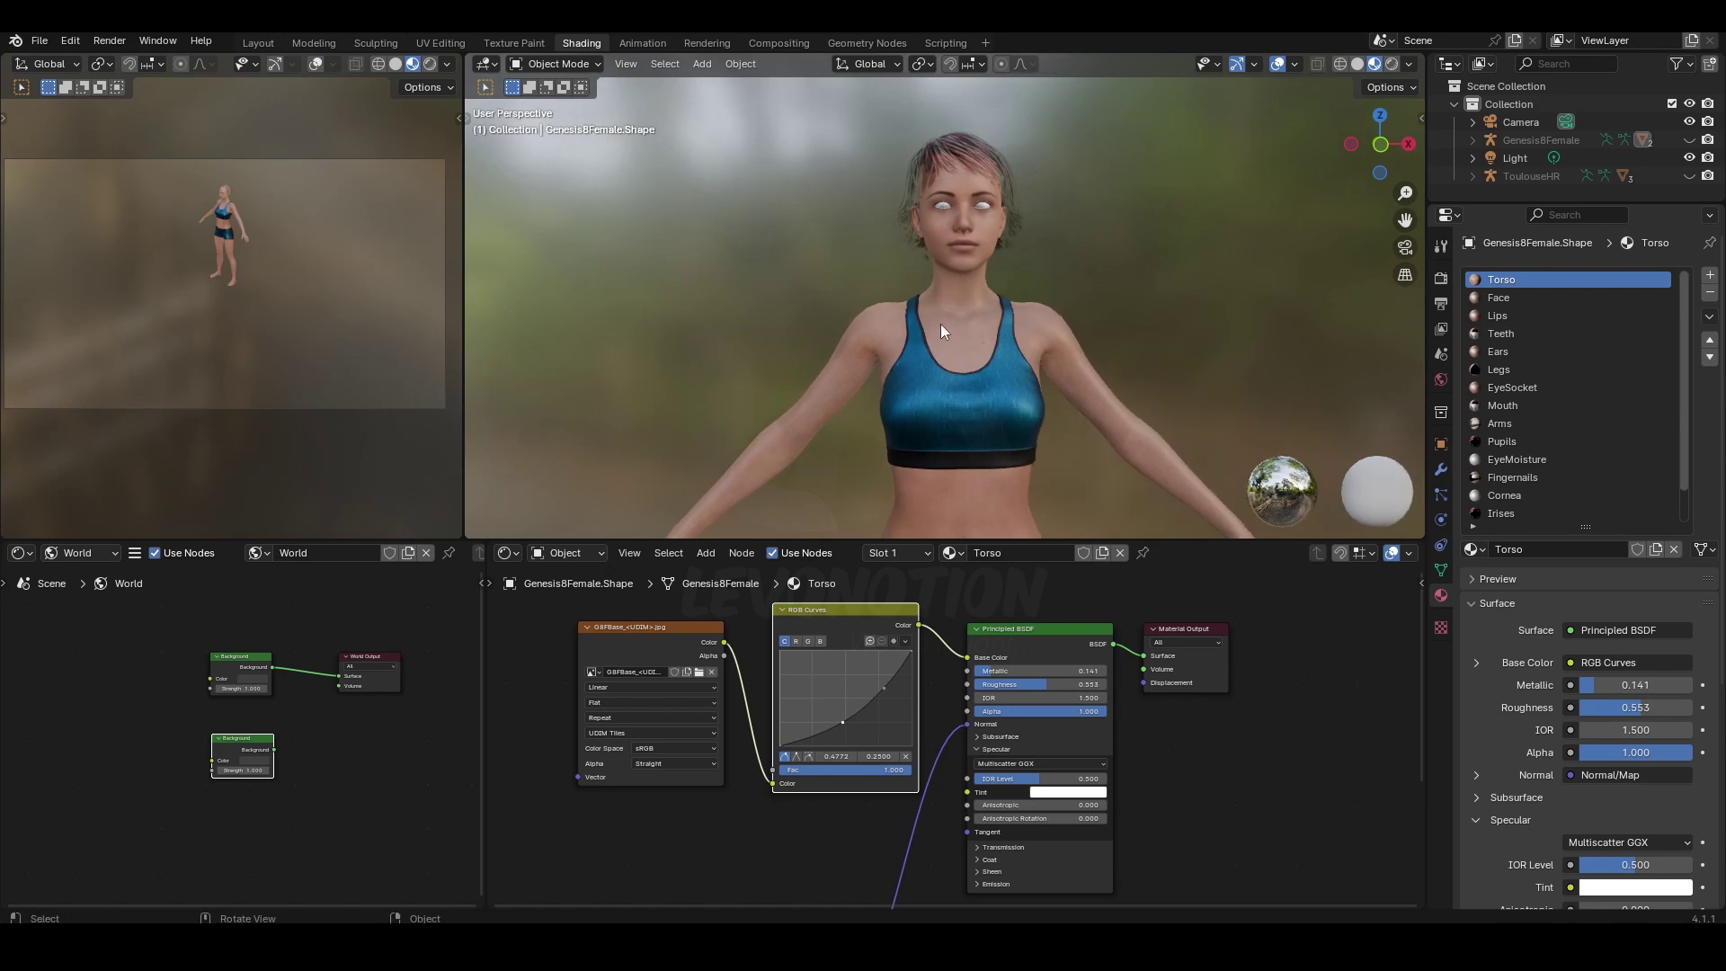
middle_drag(941, 324, 1000, 332)
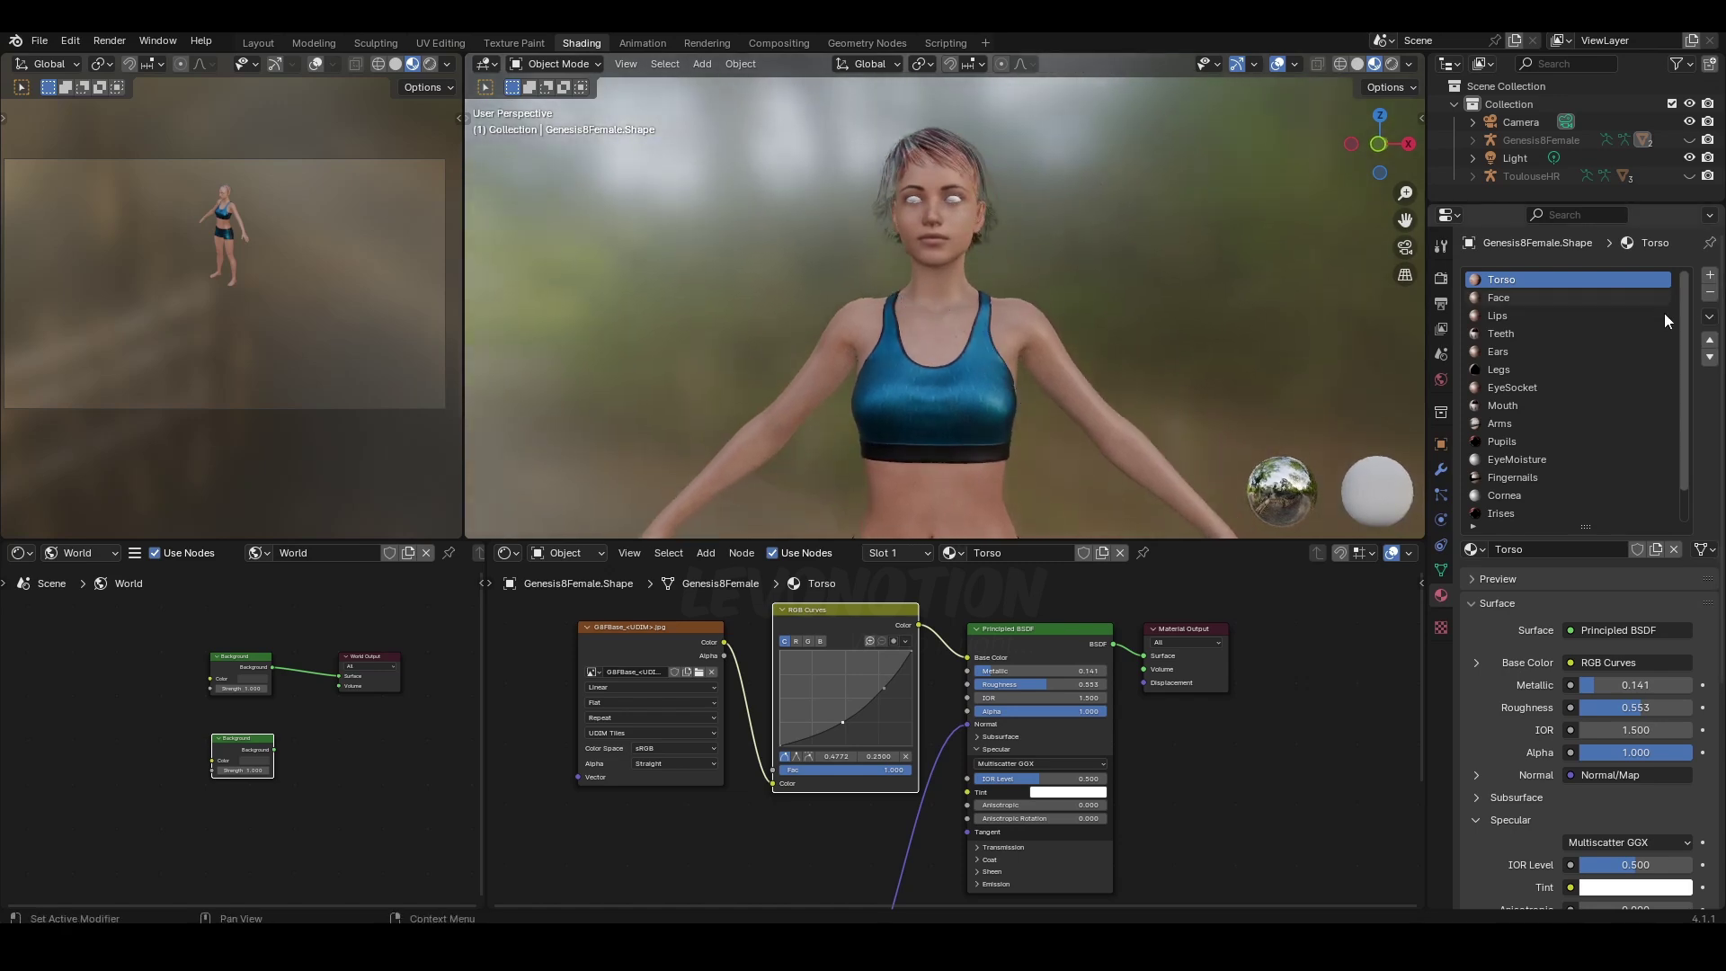
Use Remove Unused Slots on the figure, then rename the Torso material to 'Body'
click(1711, 316)
click(1633, 392)
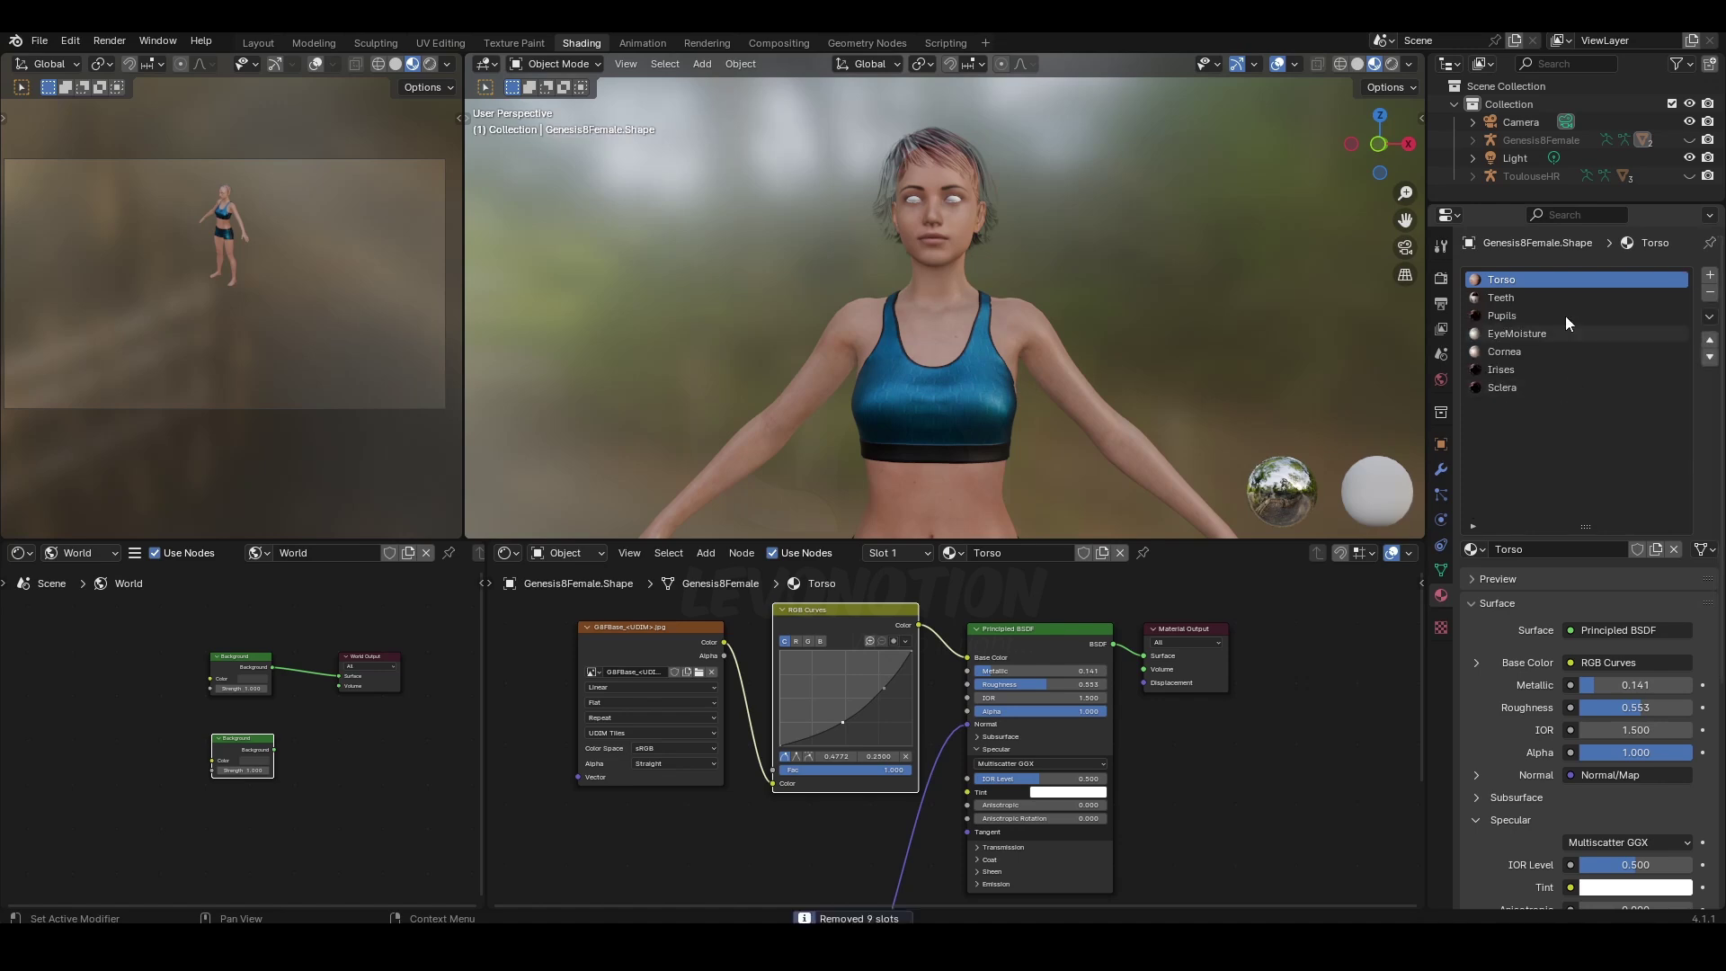
double_click(1517, 284)
text(Body)
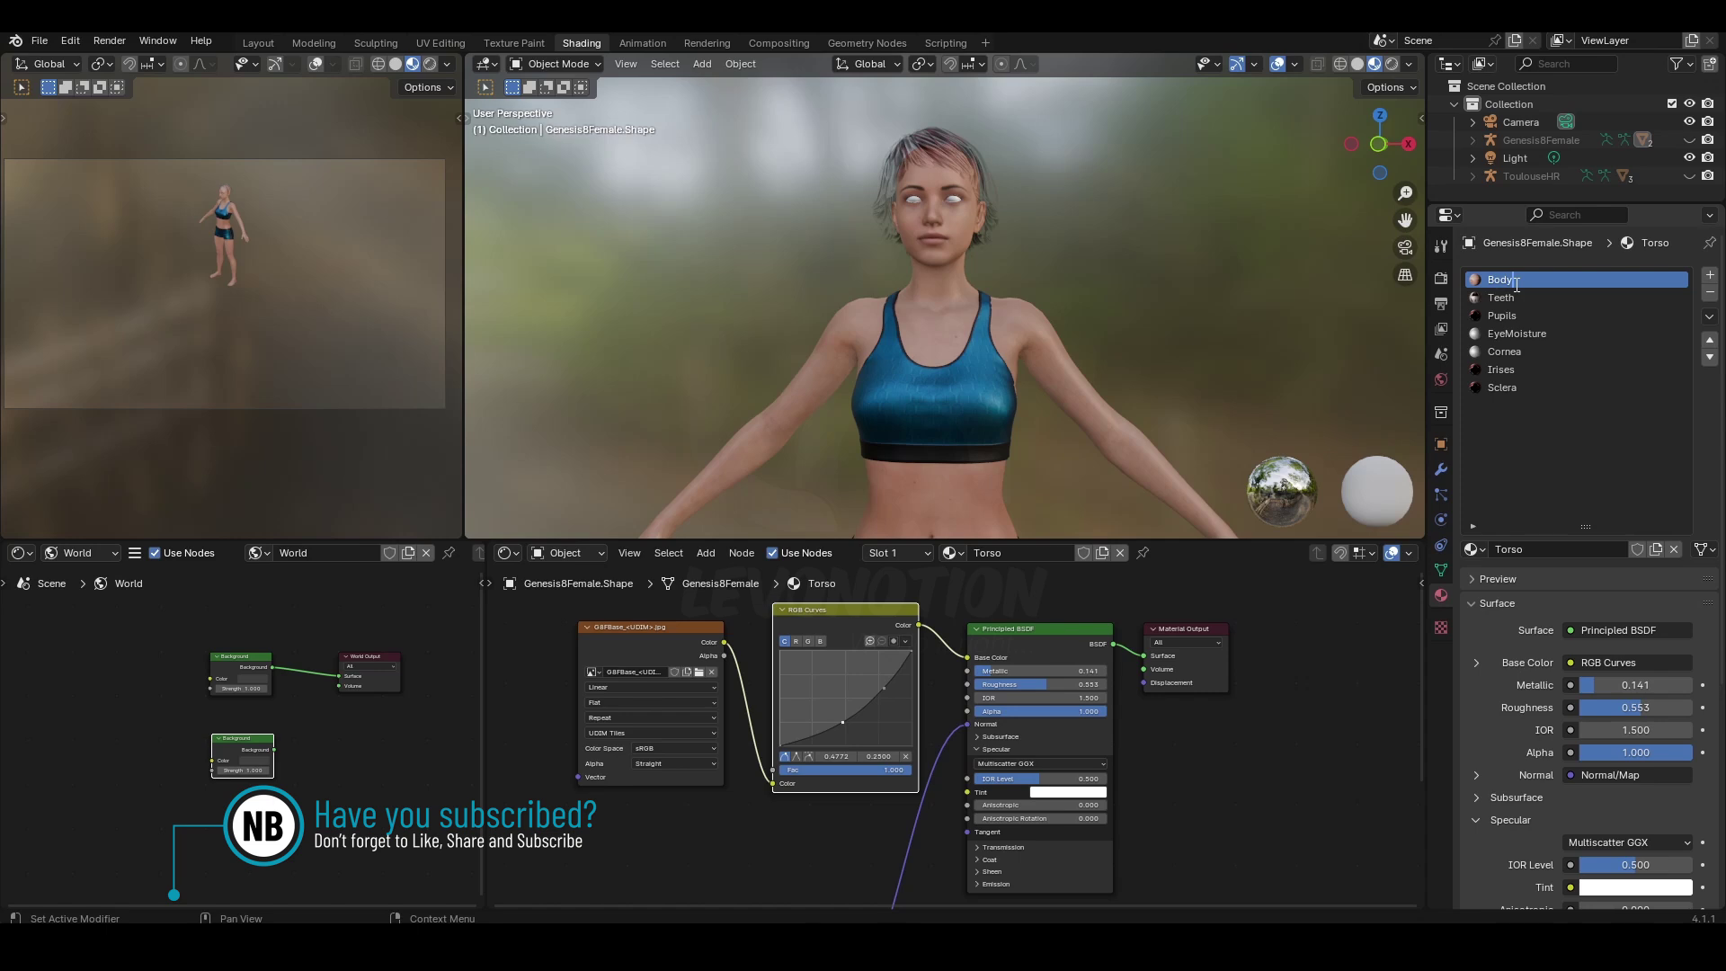
key(Return)
scroll(1050, 380, down, 4)
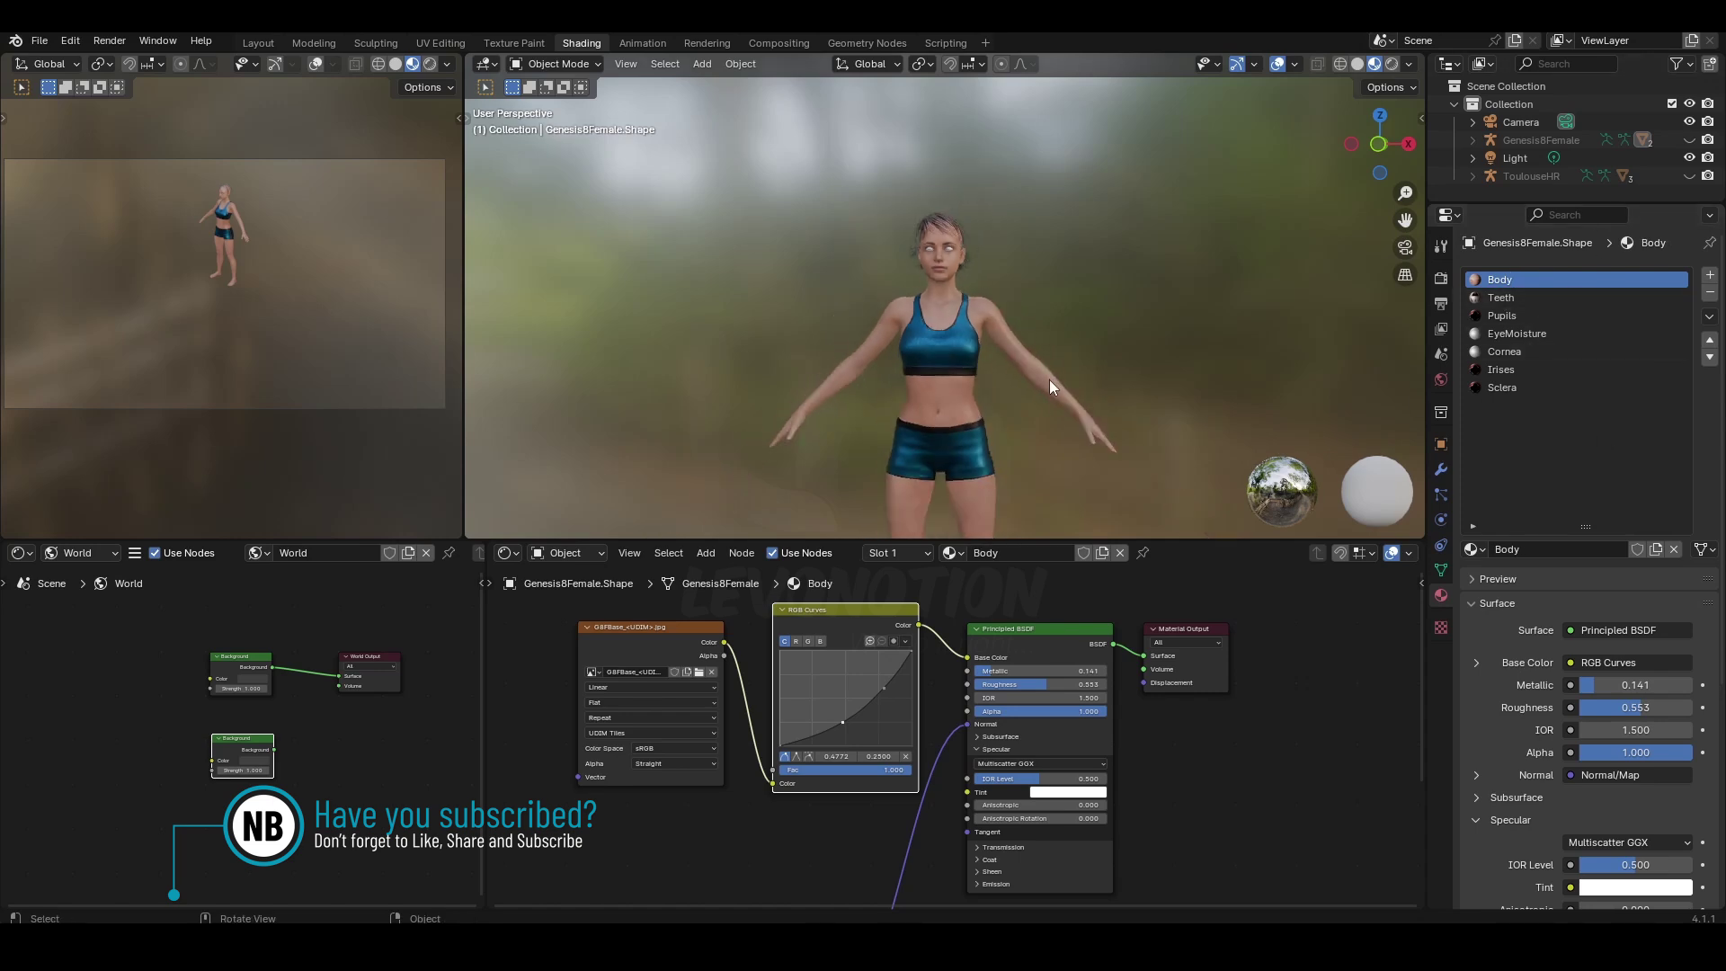
middle_drag(973, 396, 1007, 382)
scroll(952, 353, up, 3)
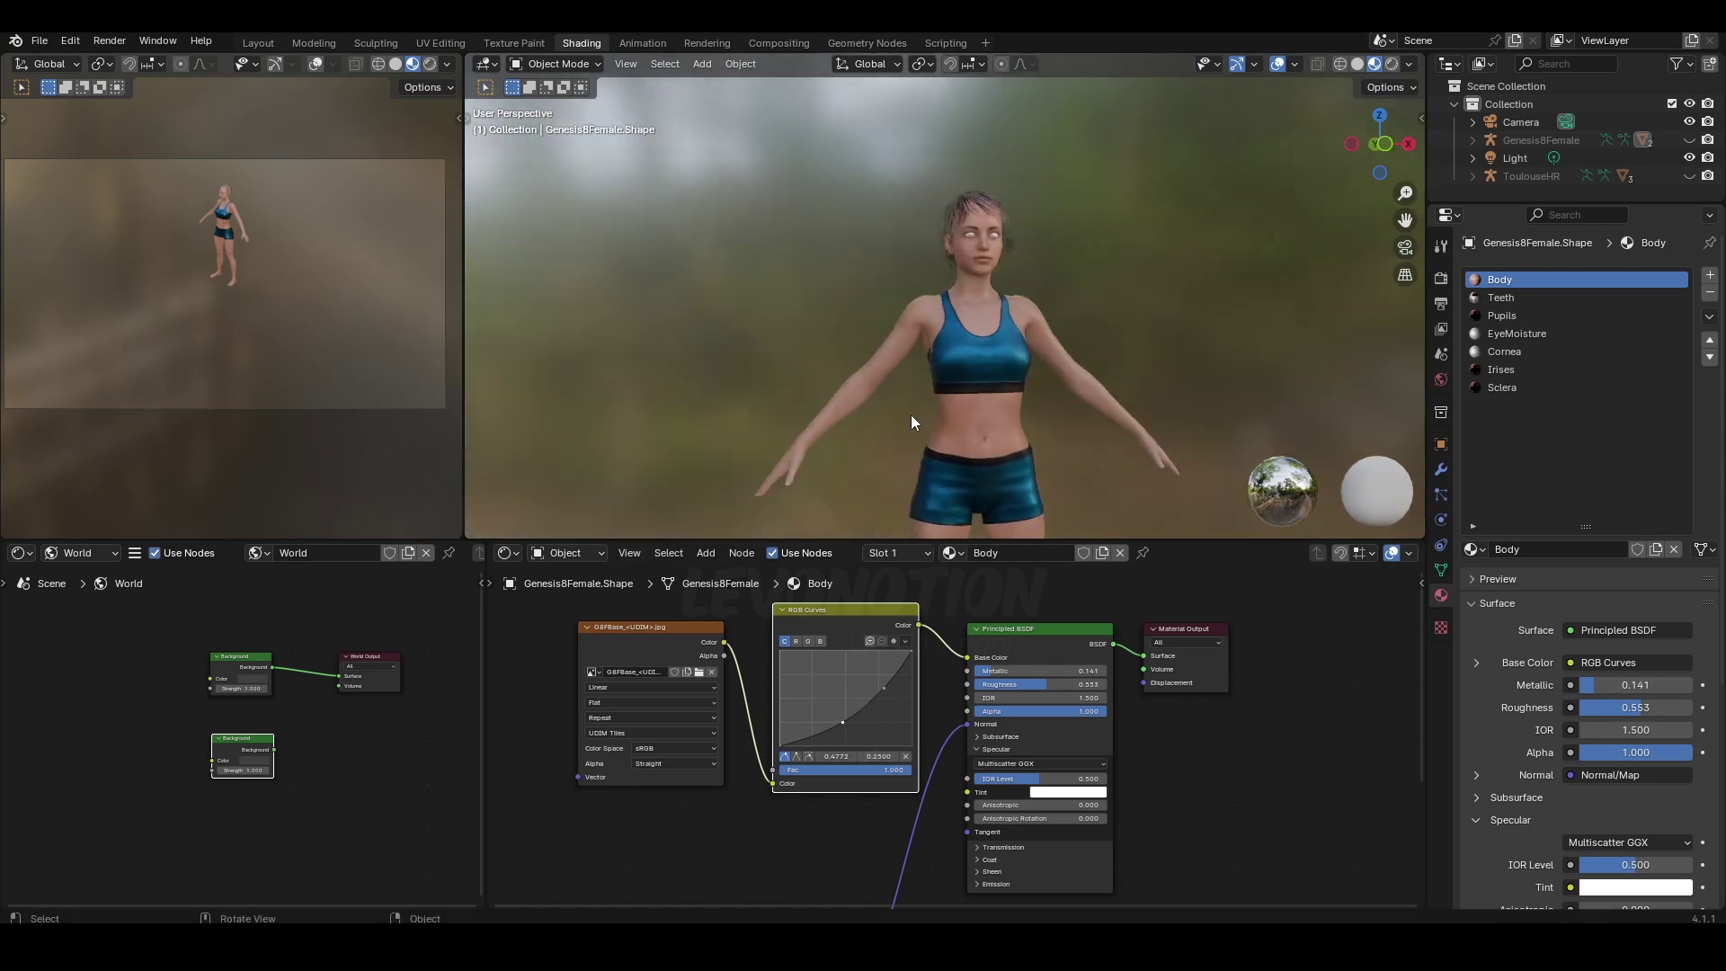
middle_drag(936, 365, 935, 365)
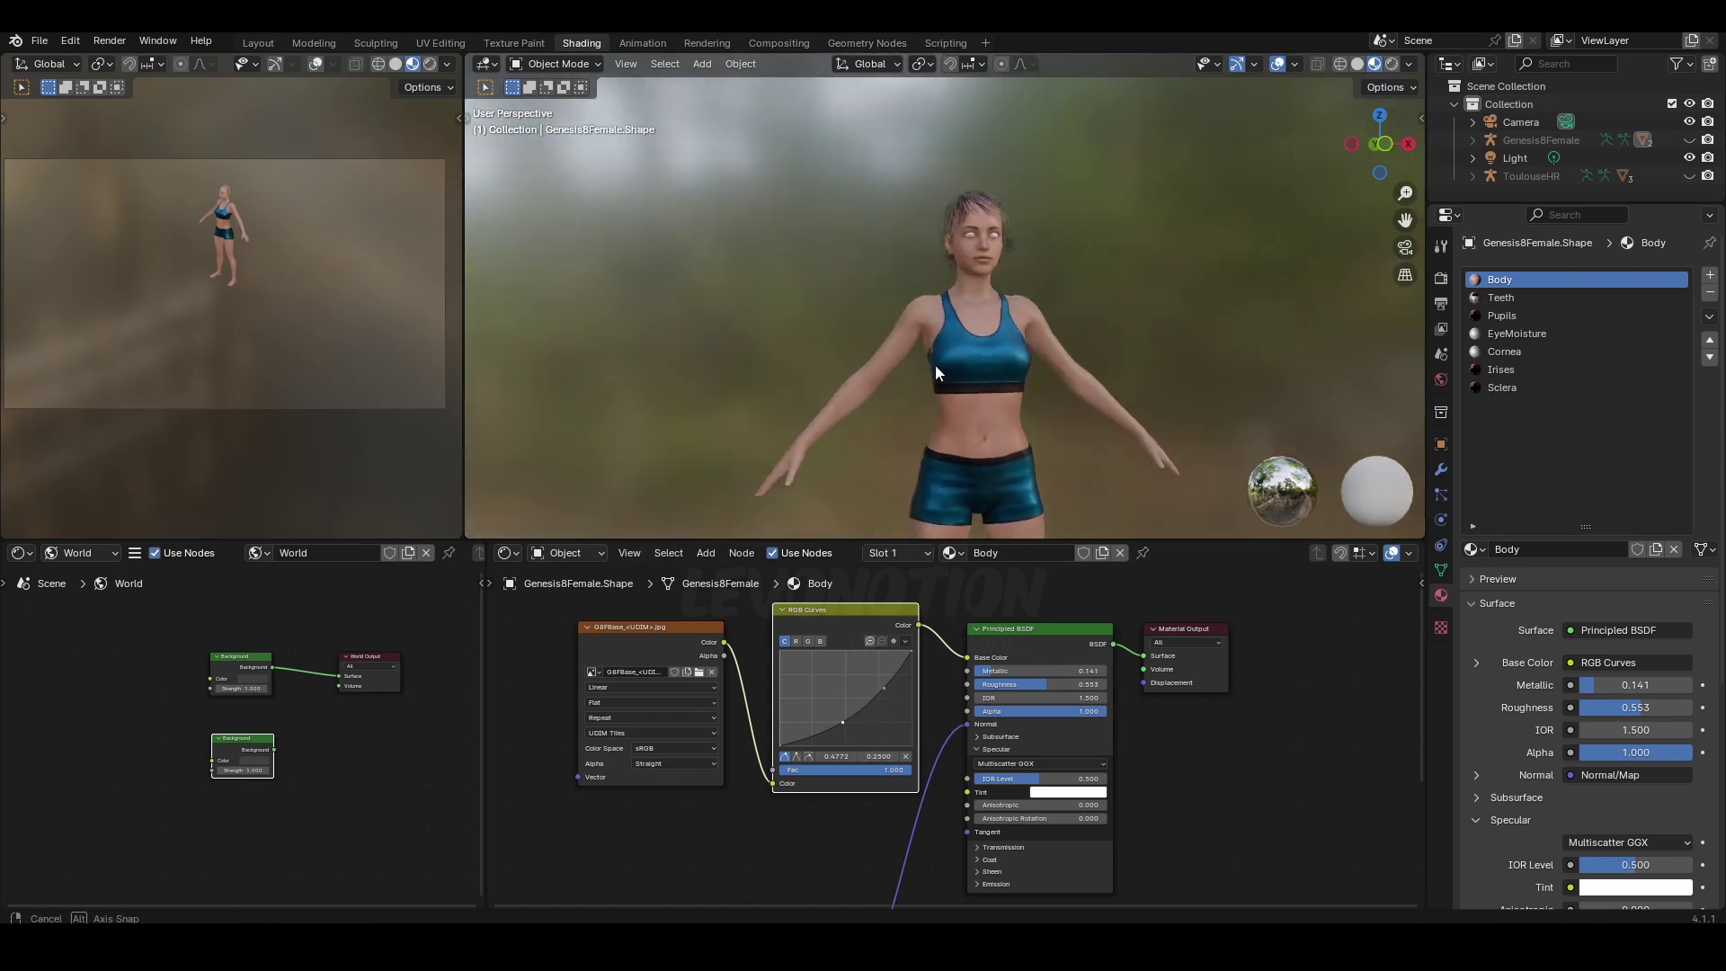